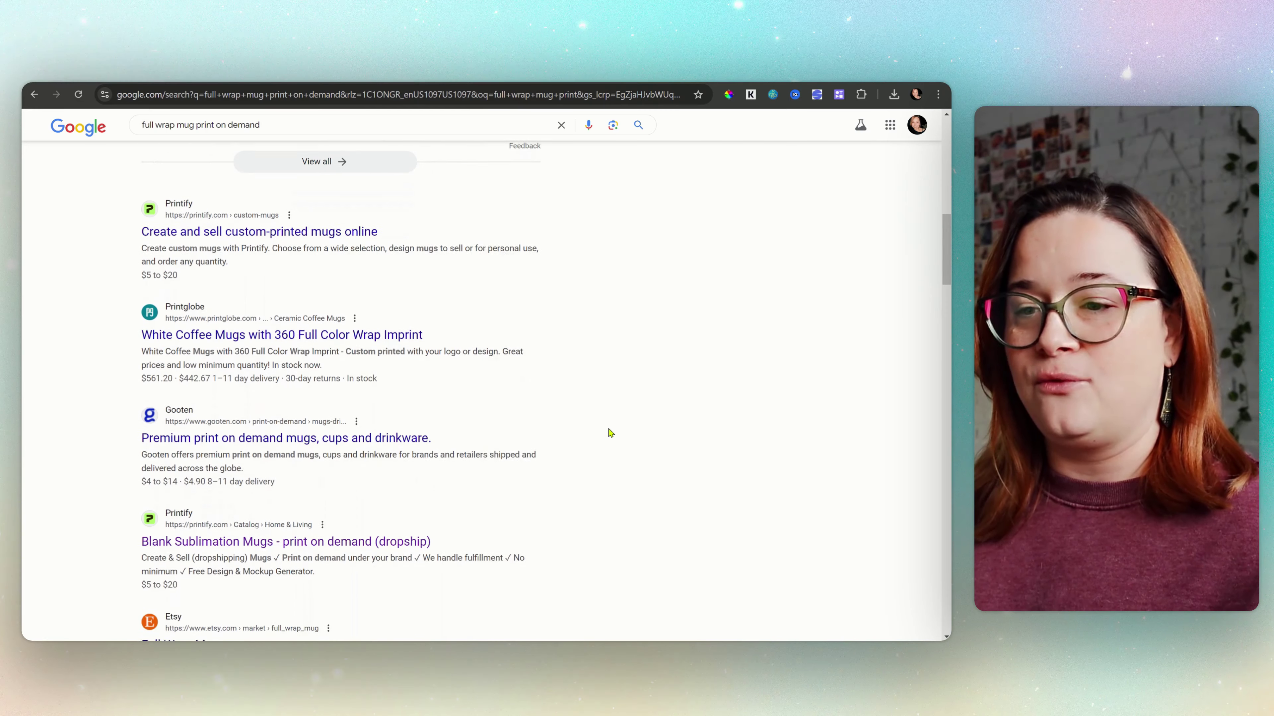
- Browse the full wrap mug search results and open PrintGlobe's White Coffee Mugs with 360 Full Color Wrap Imprint listing
{"action": "scroll", "coordinate": [611, 424], "scroll_direction": "down", "scroll_amount": 2}
{"action": "scroll", "coordinate": [608, 421], "scroll_direction": "down", "scroll_amount": 4}
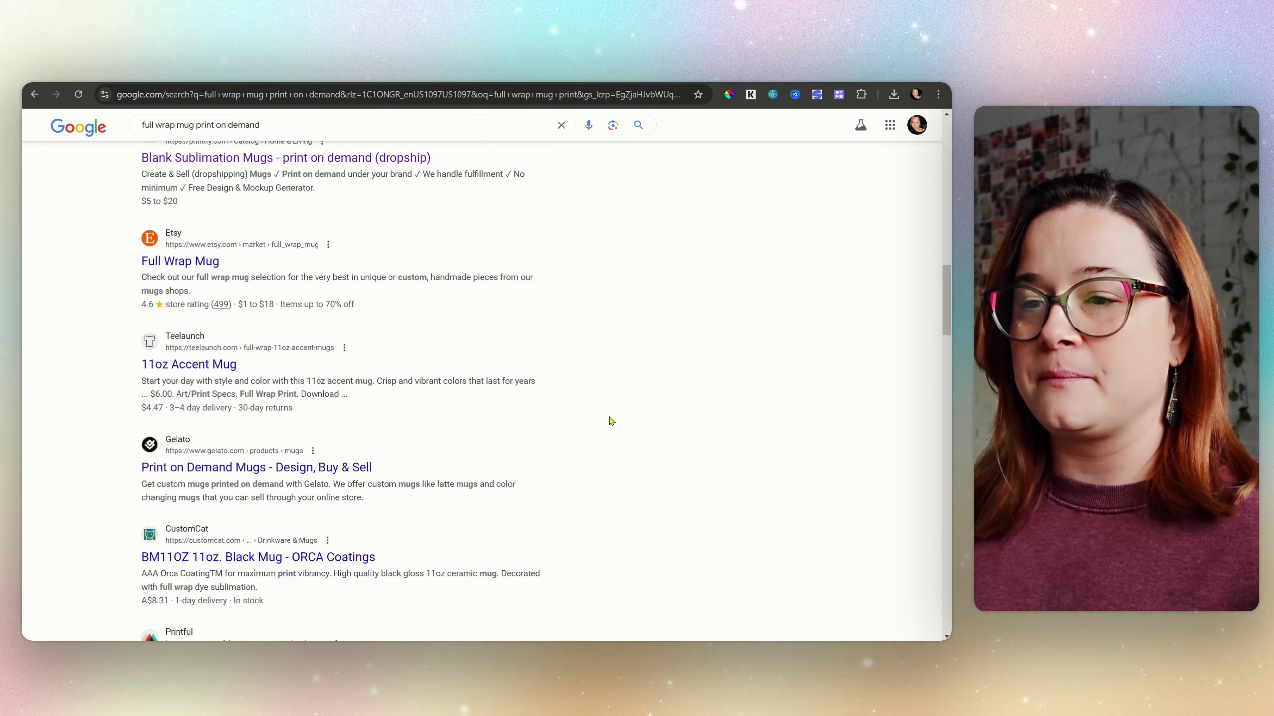
{"action": "scroll", "coordinate": [608, 421], "scroll_direction": "up", "scroll_amount": 8}
{"action": "left_click", "coordinate": [202, 440]}
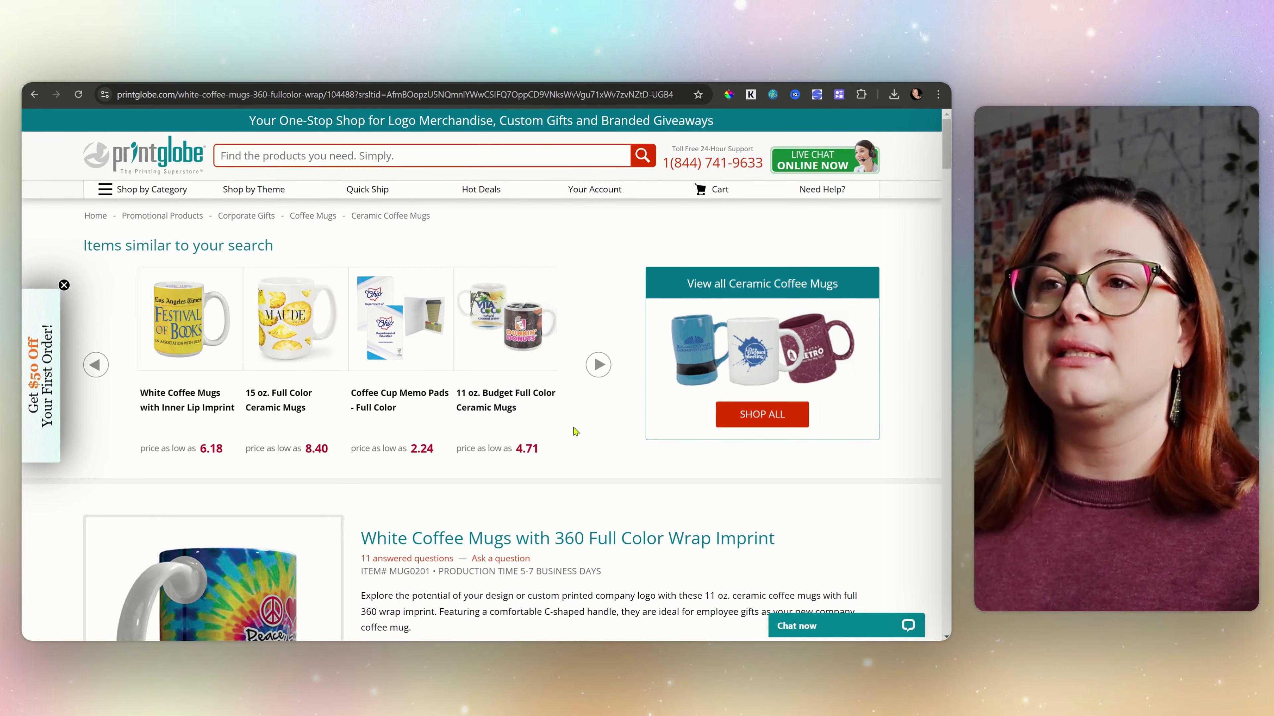
- Review the mug's pricing and product details, and download its template from the proofing and artwork information
{"action": "scroll", "coordinate": [575, 431], "scroll_direction": "down", "scroll_amount": 5}
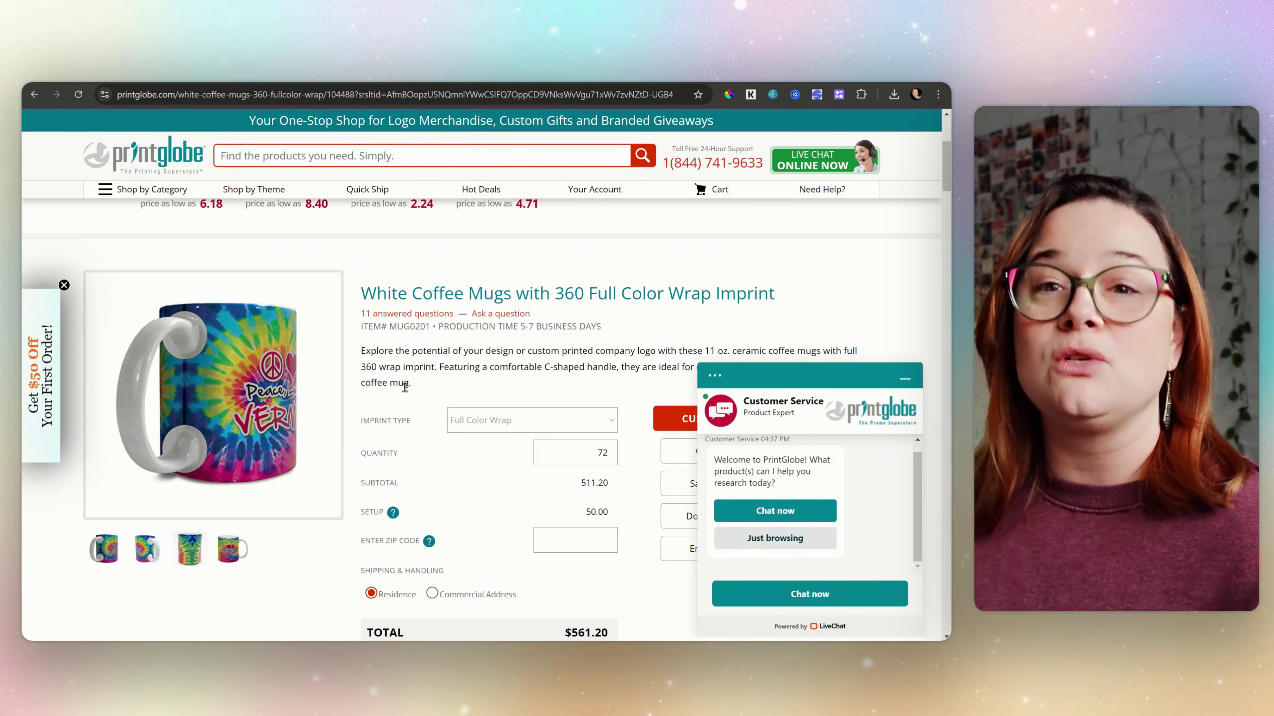
{"action": "scroll", "coordinate": [303, 409], "scroll_direction": "down", "scroll_amount": 10}
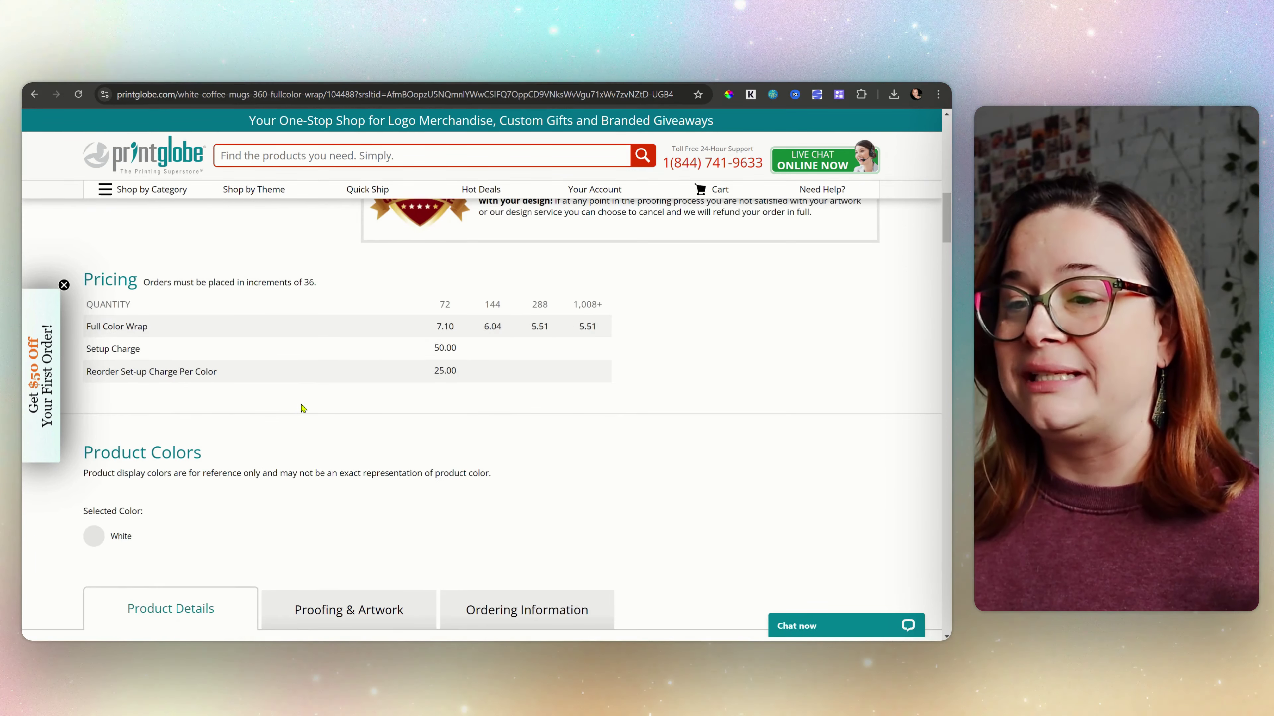
{"action": "scroll", "coordinate": [233, 401], "scroll_direction": "down", "scroll_amount": 5}
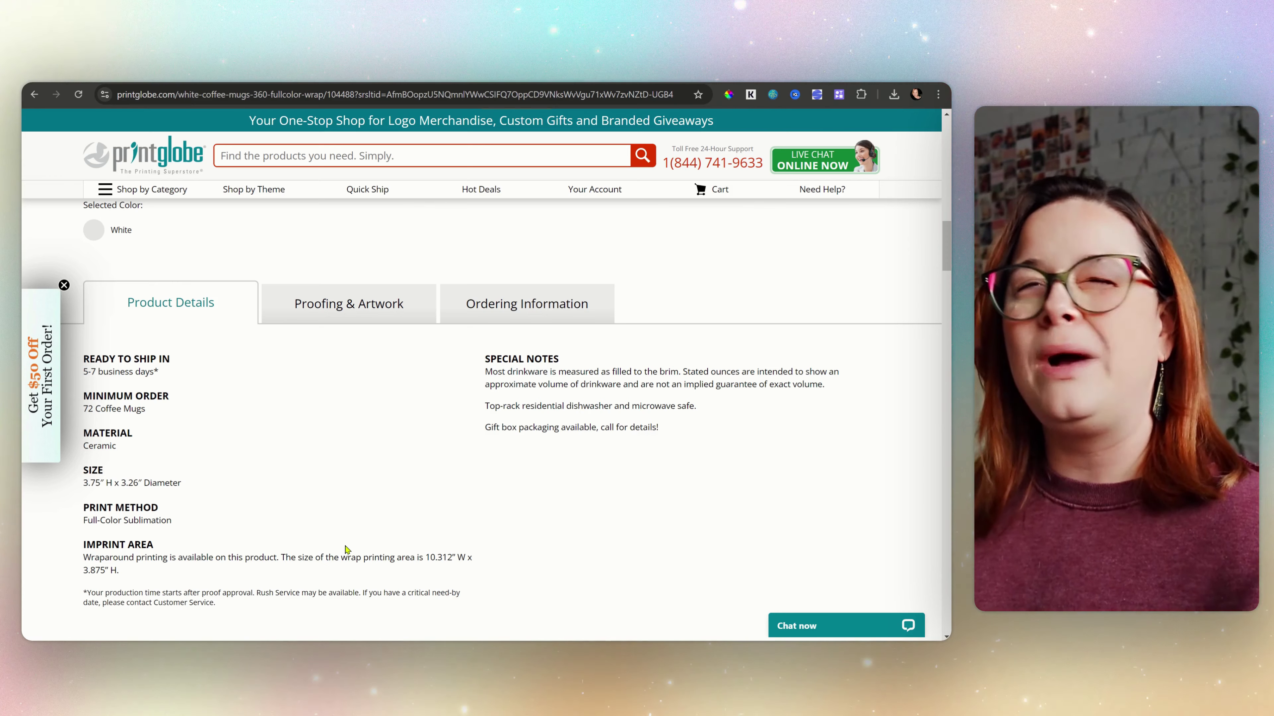
{"action": "scroll", "coordinate": [346, 502], "scroll_direction": "up", "scroll_amount": 2}
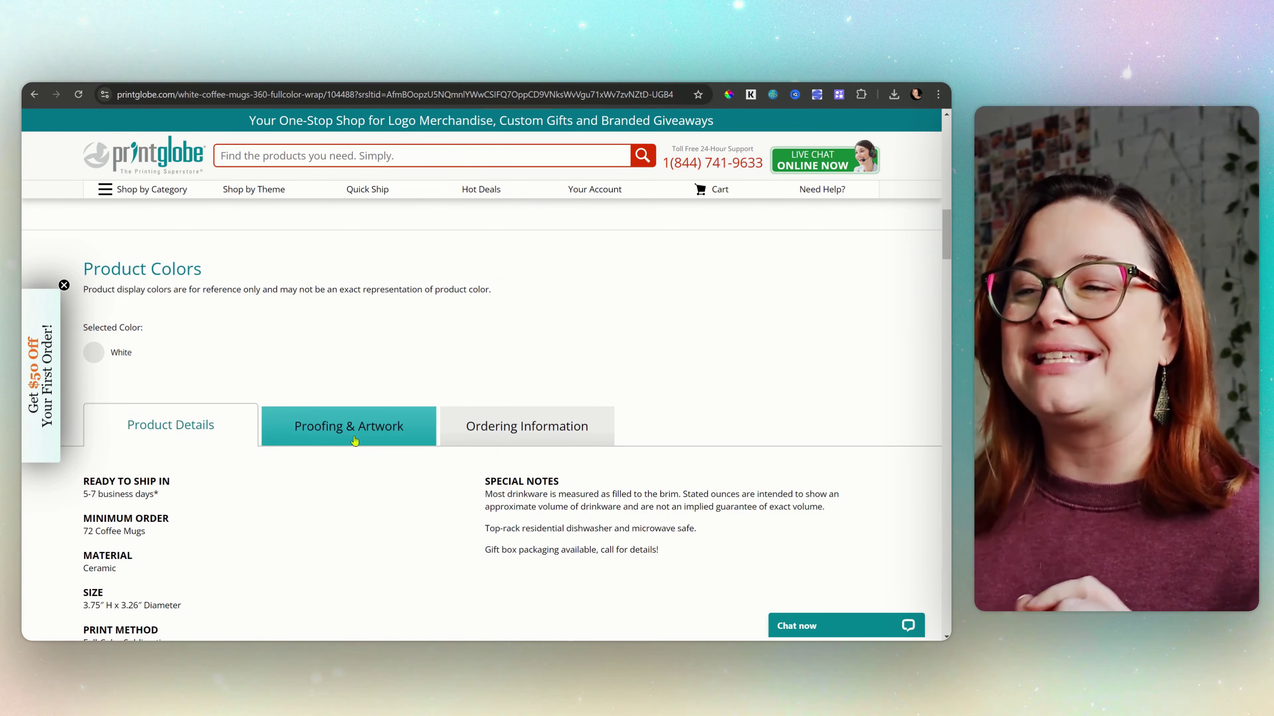
{"action": "left_click", "coordinate": [355, 441]}
{"action": "scroll", "coordinate": [355, 440], "scroll_direction": "down", "scroll_amount": 2}
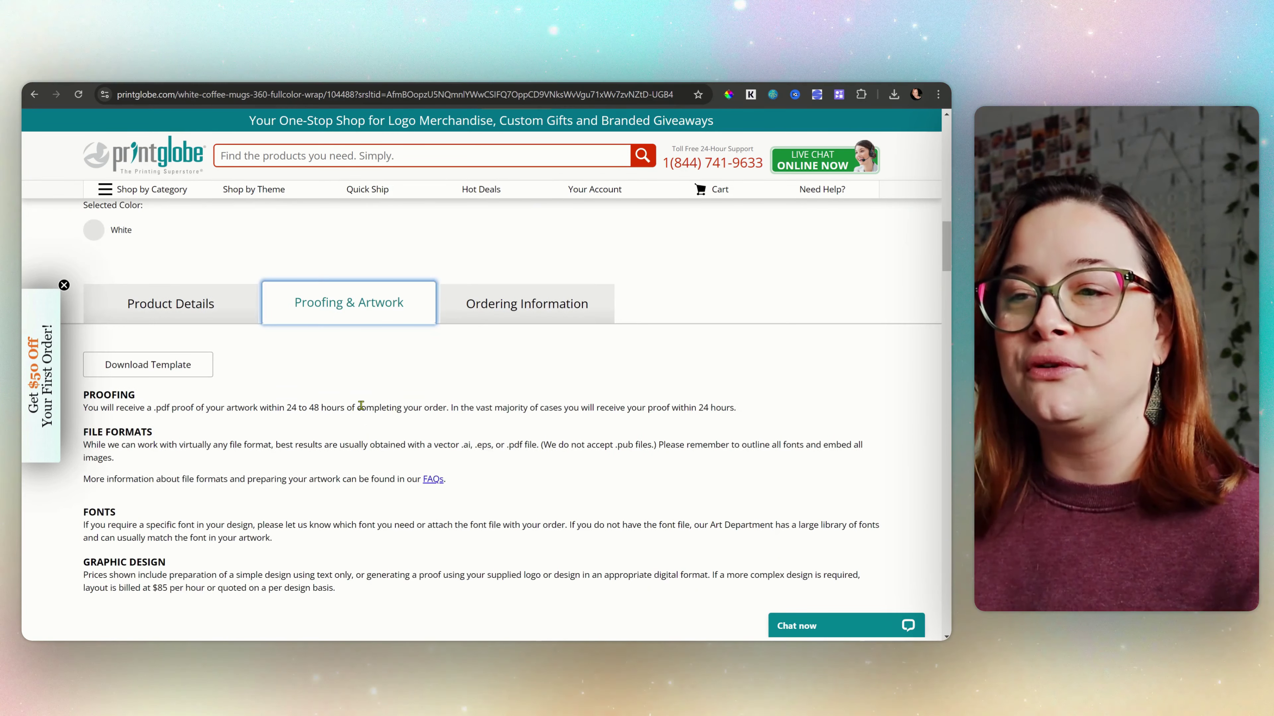
{"action": "scroll", "coordinate": [361, 405], "scroll_direction": "down", "scroll_amount": 1}
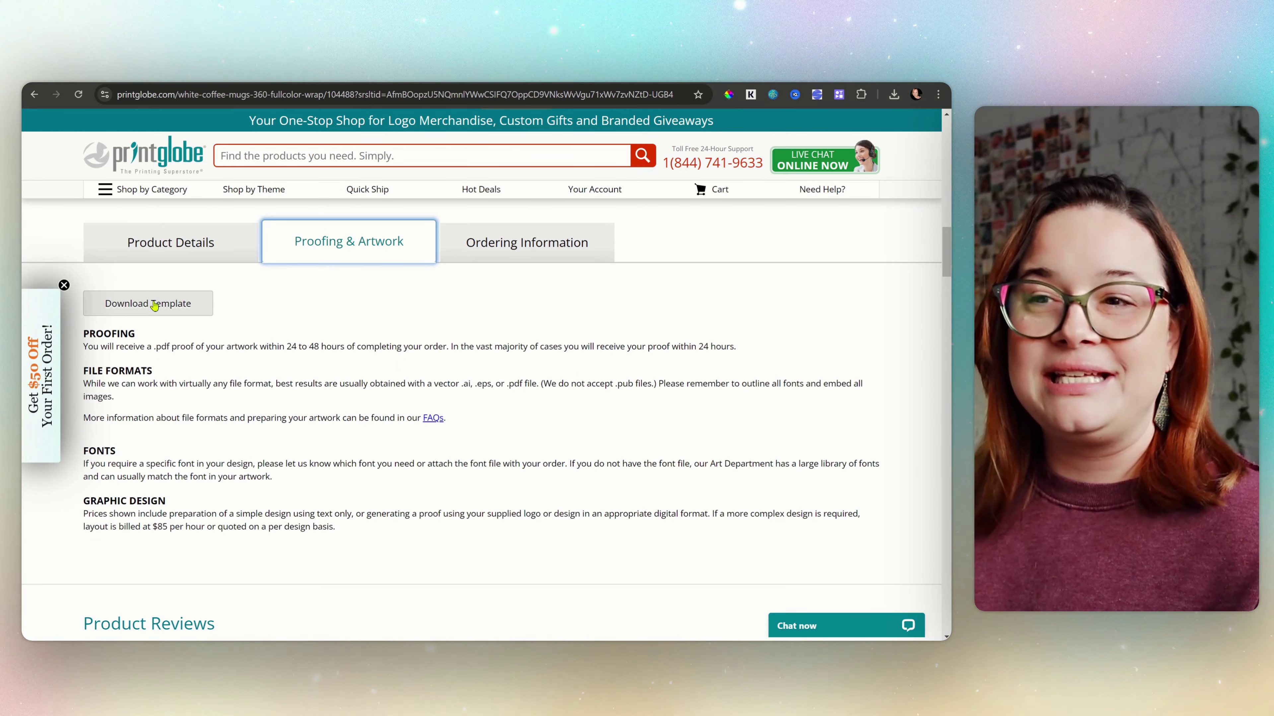
{"action": "left_click", "coordinate": [196, 315]}
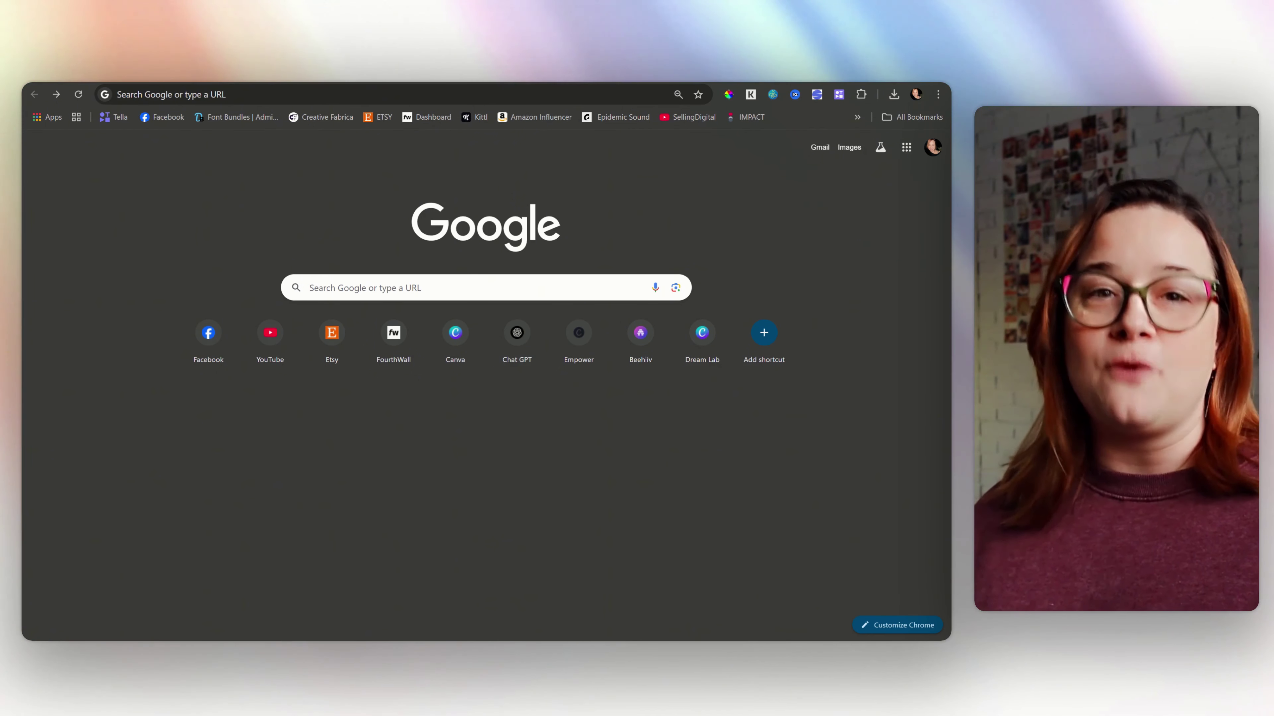
- Search Google for "car coaster sublimation blanks"
{"action": "left_click", "coordinate": [125, 95]}
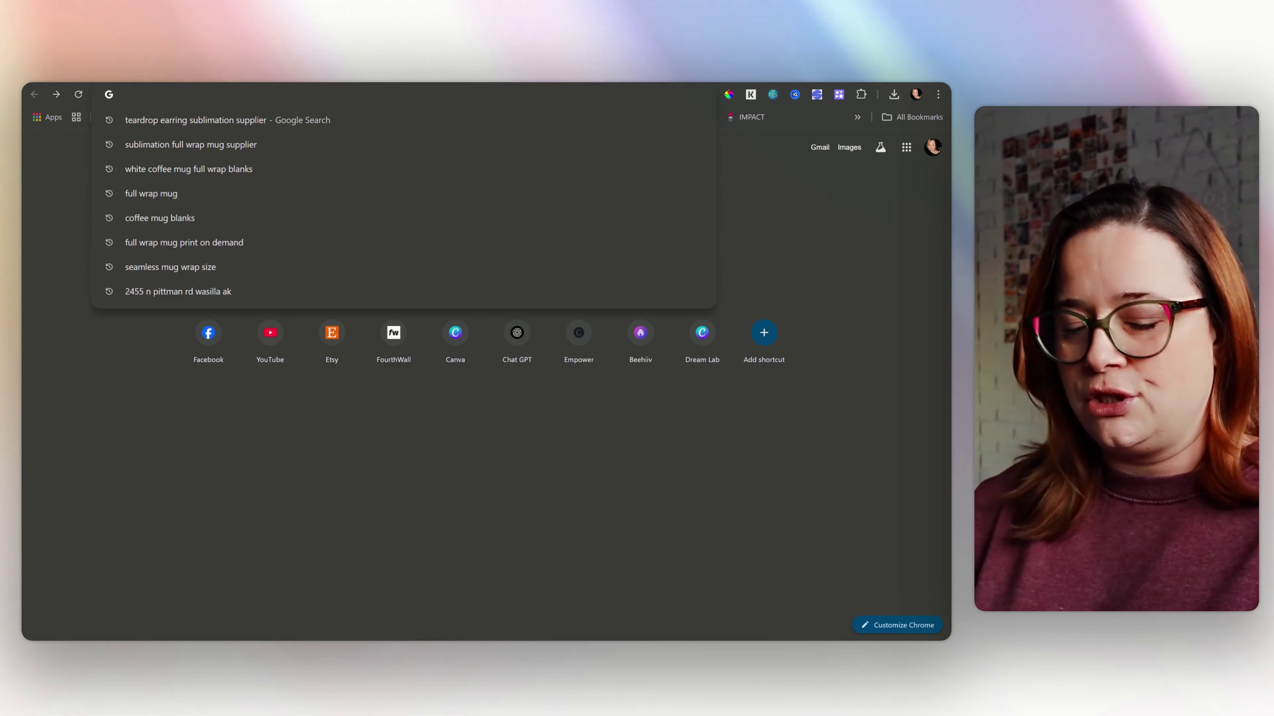
{"action": "type", "text": "car coa"}
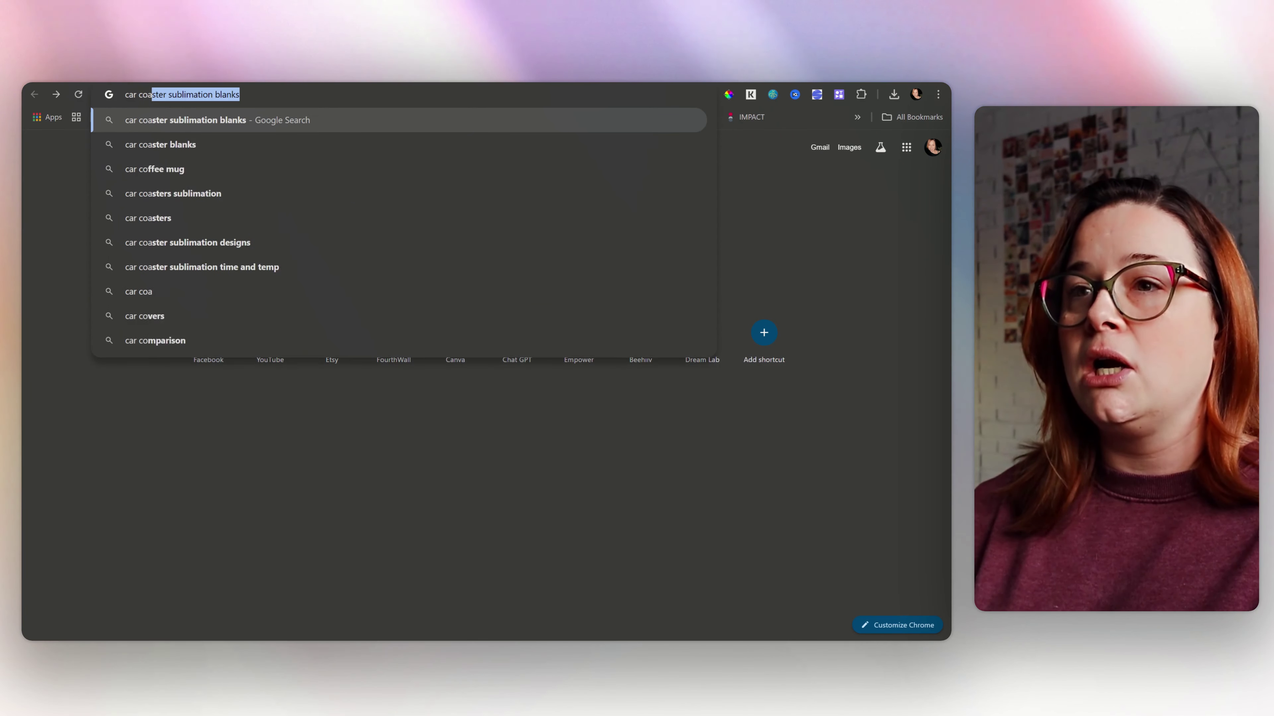
{"action": "type", "text": "ster sublimation "}
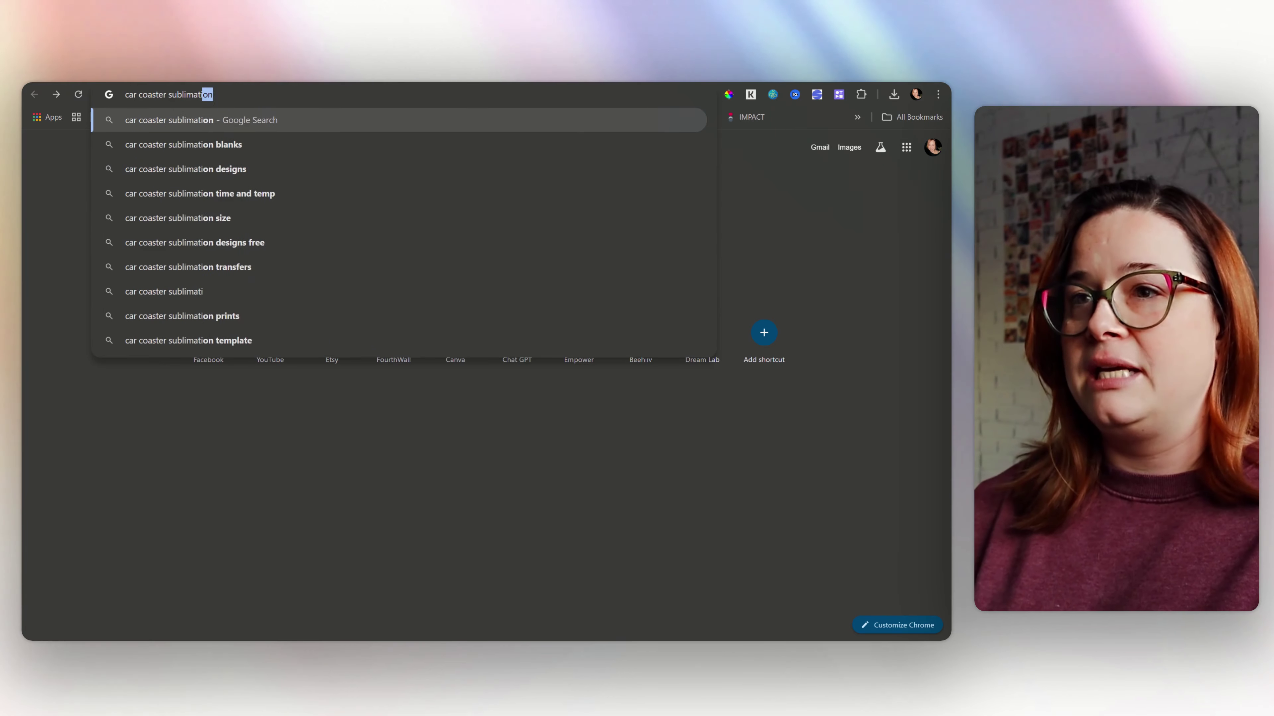
{"action": "type", "text": "blanks"}
{"action": "key", "text": "Return"}
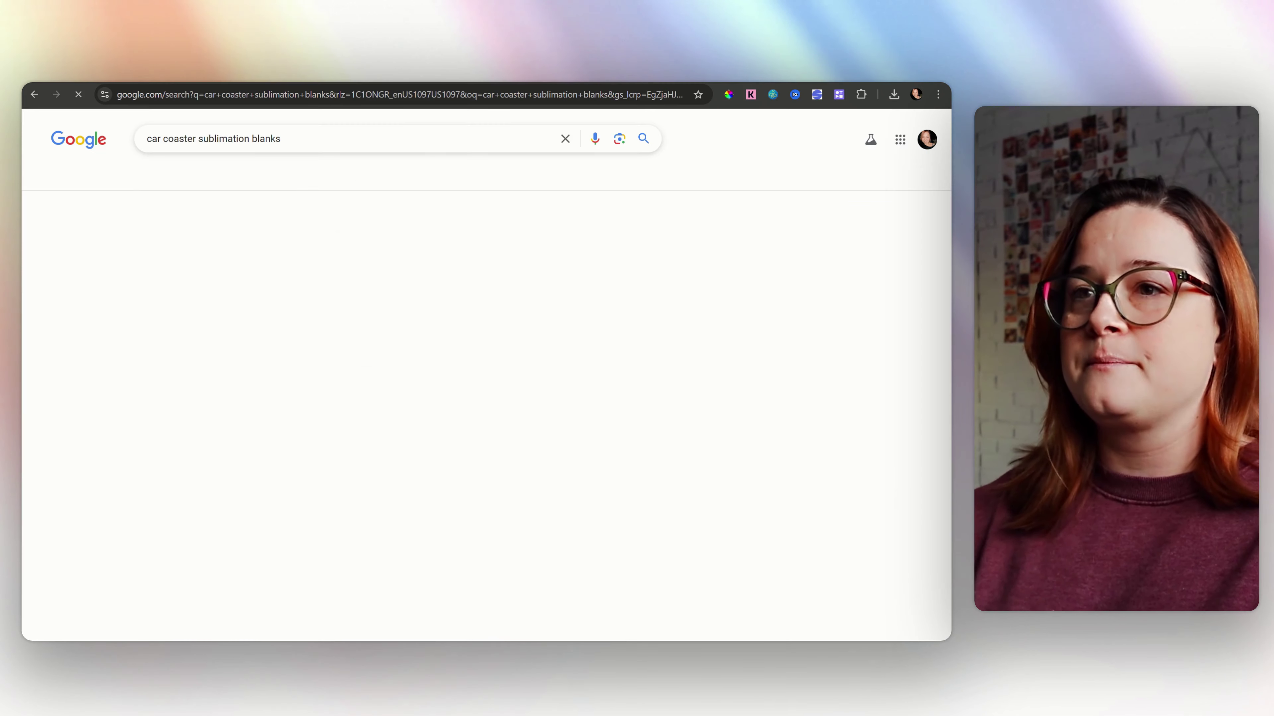
- Look through the coaster search results and open Coastal Business Supplies' Coasters - Sublimation Blanks page
{"action": "scroll", "coordinate": [627, 510], "scroll_direction": "down", "scroll_amount": 7}
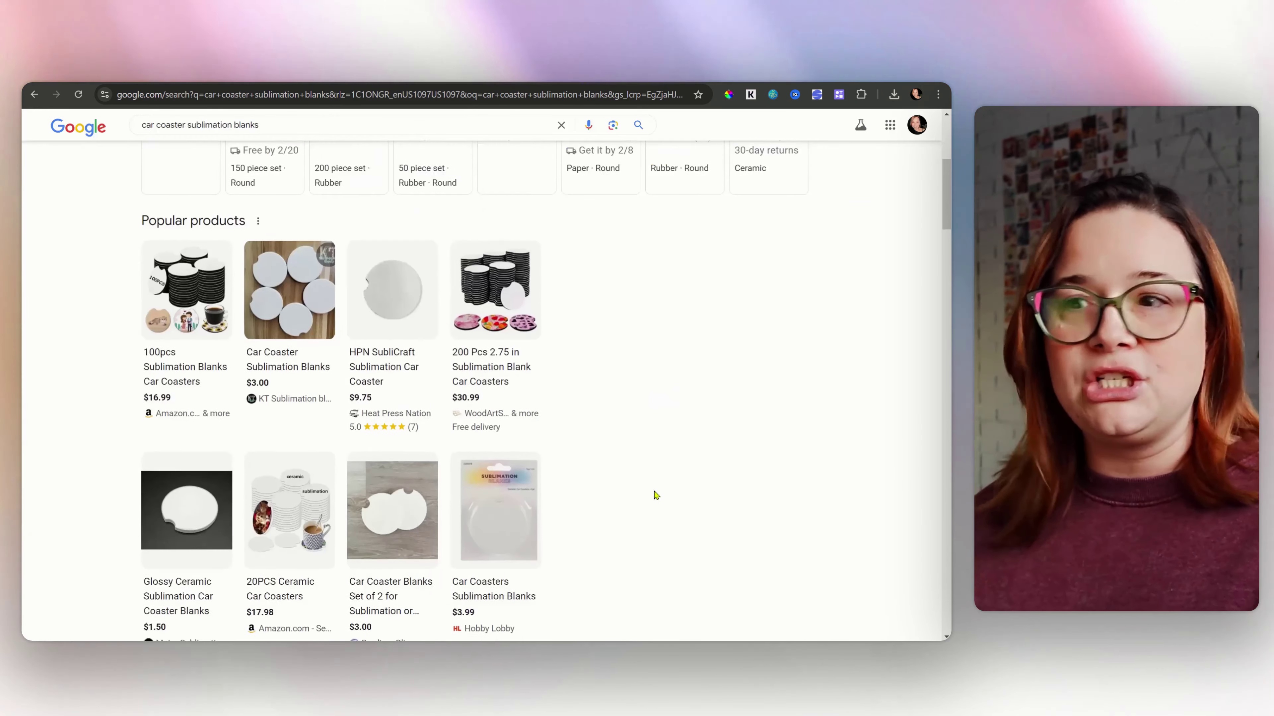
{"action": "scroll", "coordinate": [606, 427], "scroll_direction": "down", "scroll_amount": 6}
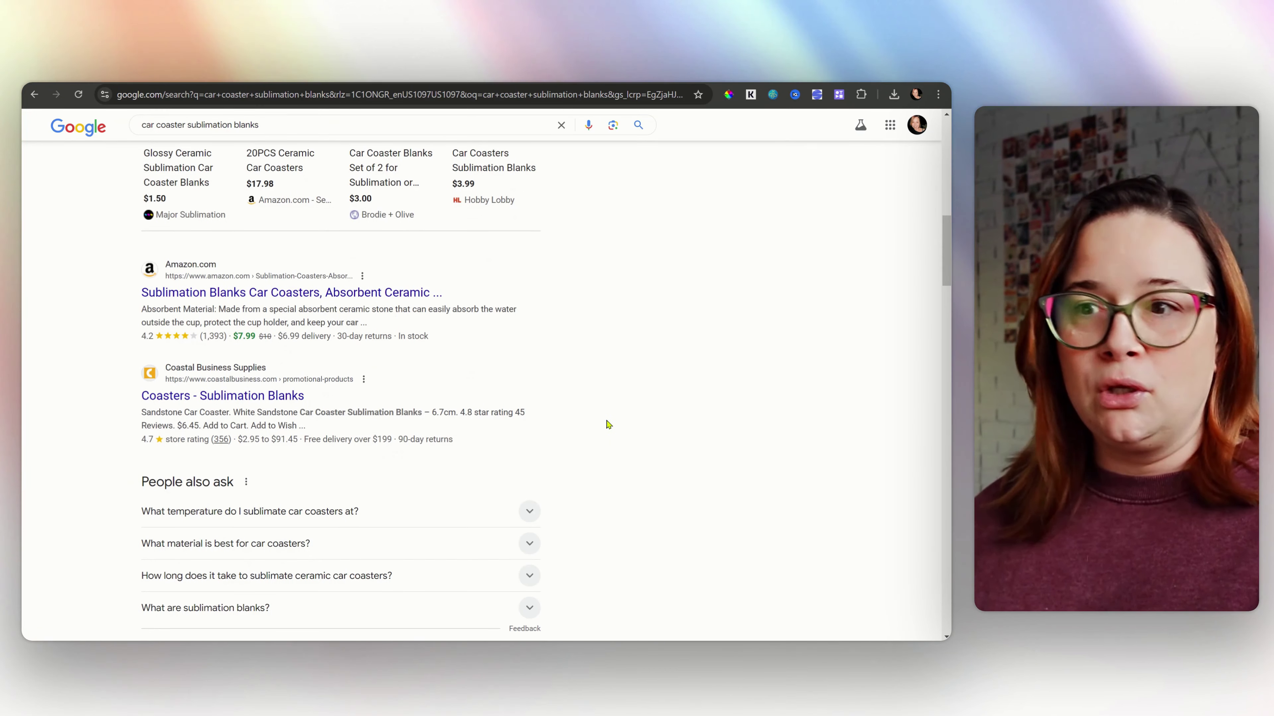
{"action": "scroll", "coordinate": [607, 425], "scroll_direction": "down", "scroll_amount": 4}
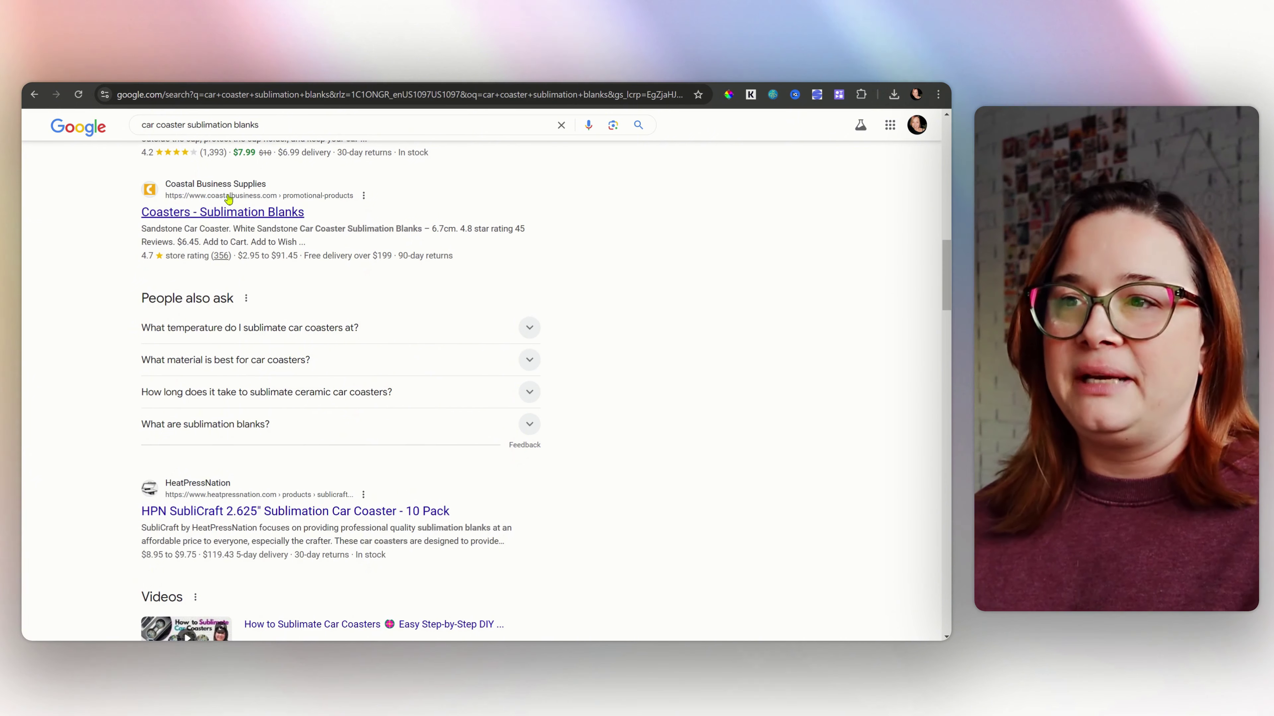
{"action": "left_click", "coordinate": [225, 213]}
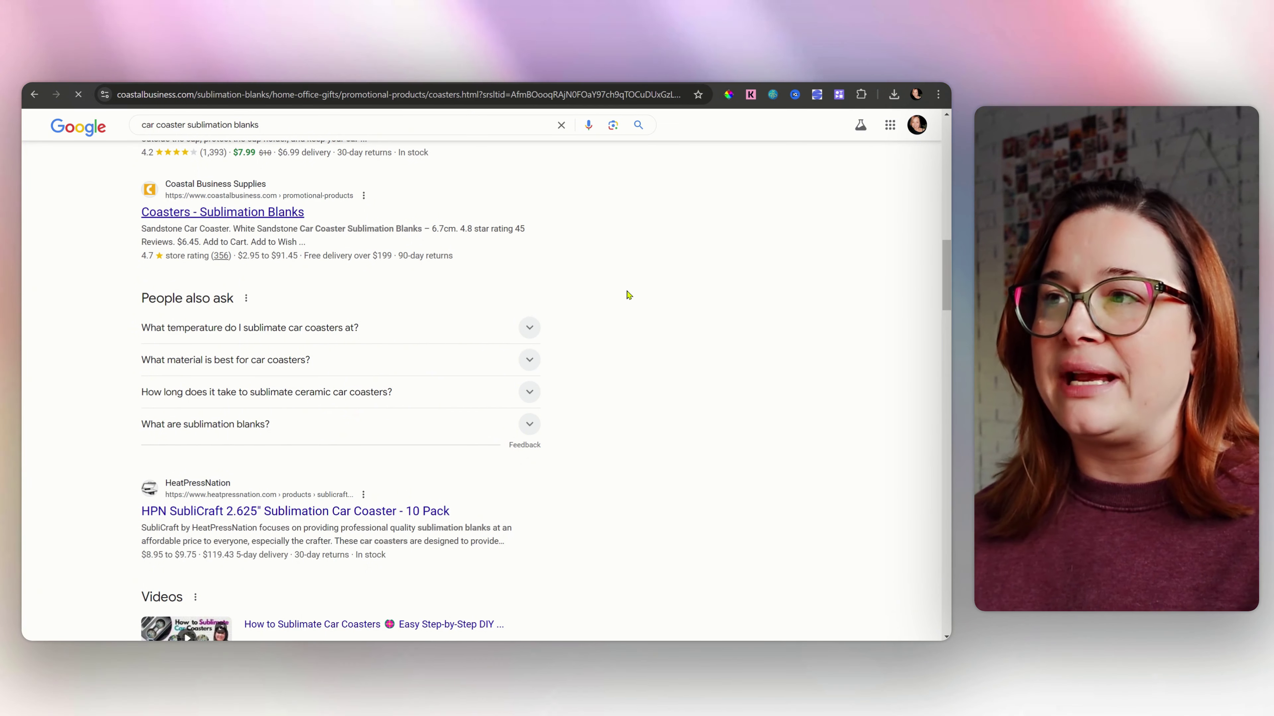
- Find the White Sandstone Car Coaster Sublimation Blanks – 6.7cm among the coasters and open its product page
{"action": "scroll", "coordinate": [625, 293], "scroll_direction": "down", "scroll_amount": 5}
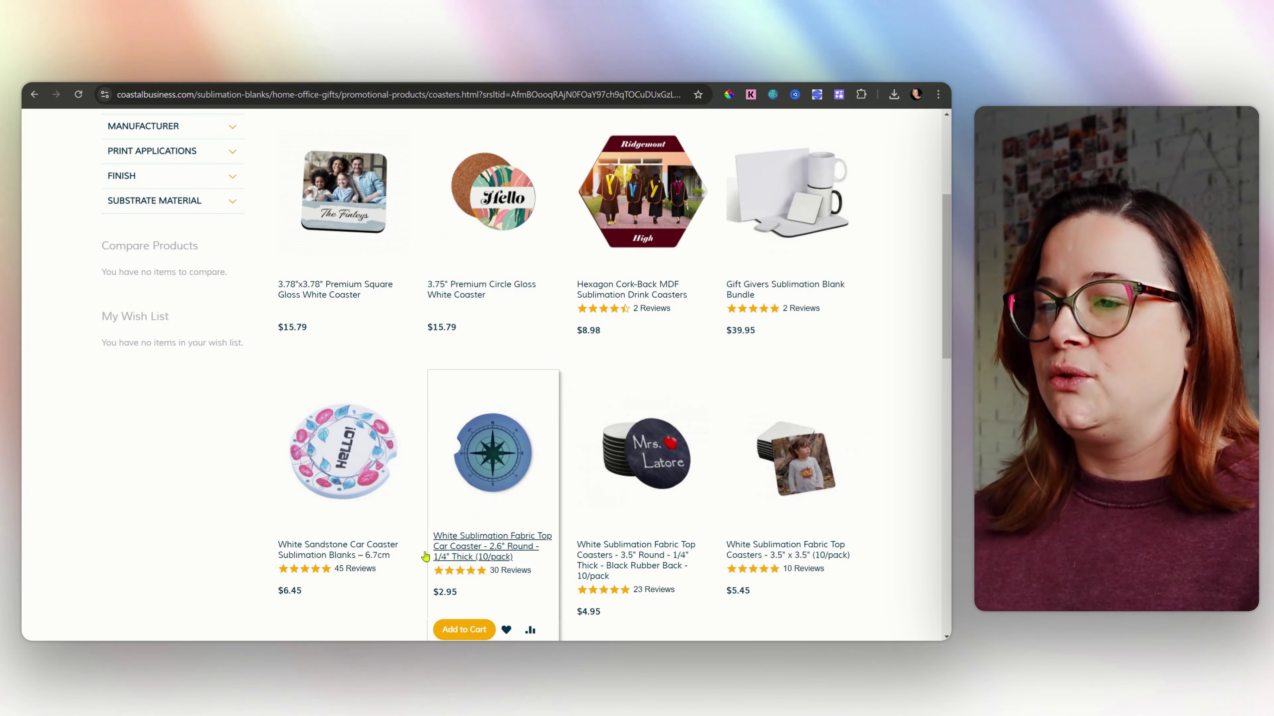
{"action": "scroll", "coordinate": [357, 473], "scroll_direction": "down", "scroll_amount": 2}
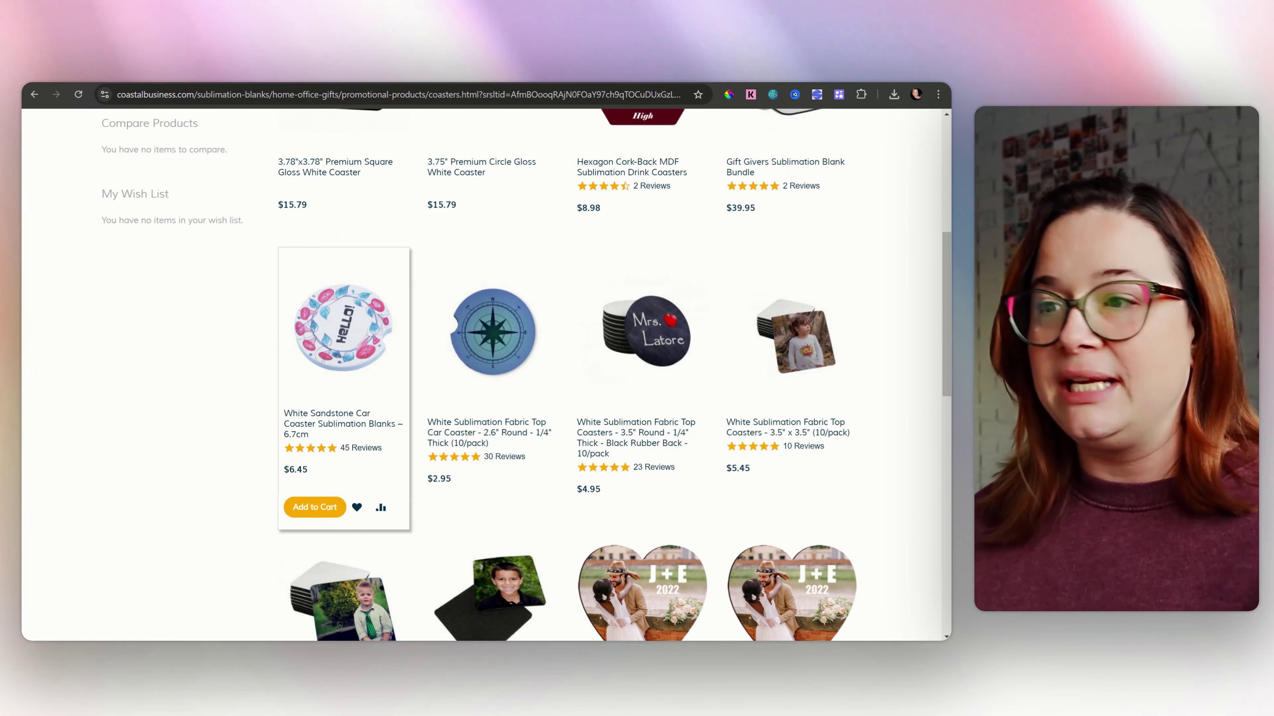
{"action": "left_click", "coordinate": [397, 337]}
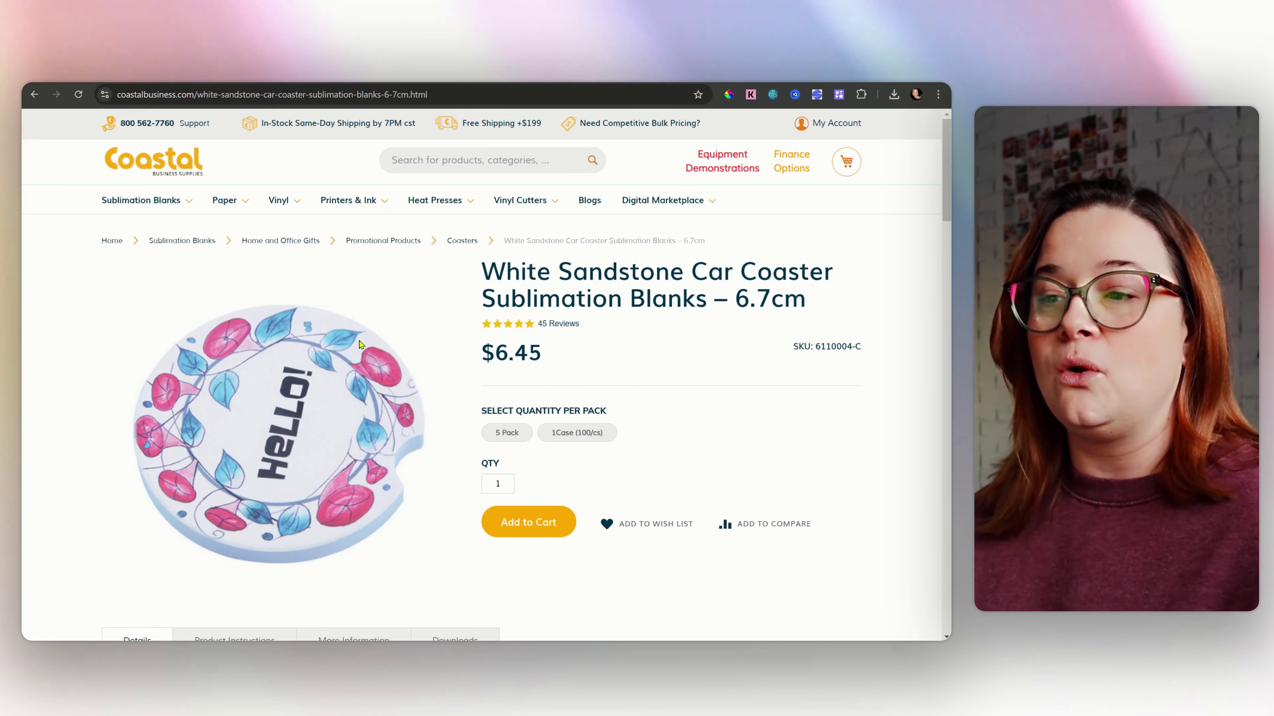
- Open the Sandstone Car Coaster PDF template from the product's downloadable files
{"action": "scroll", "coordinate": [466, 356], "scroll_direction": "down", "scroll_amount": 5}
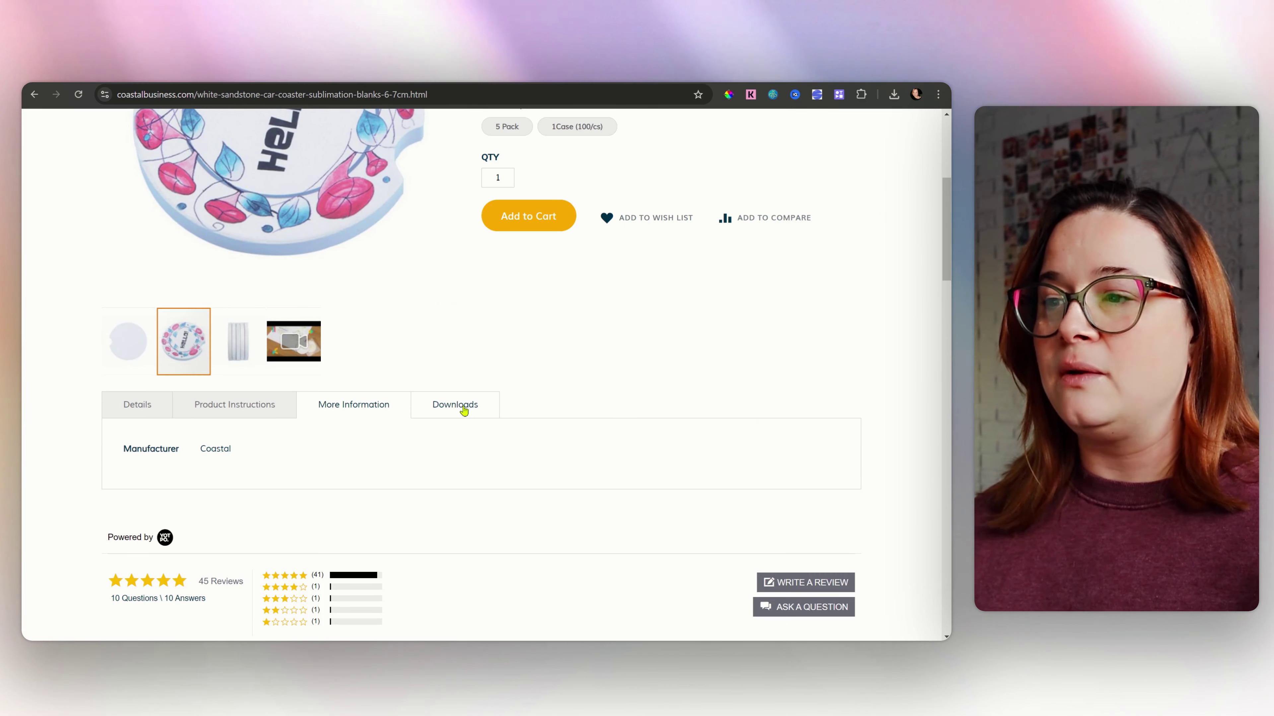
{"action": "left_click", "coordinate": [459, 405]}
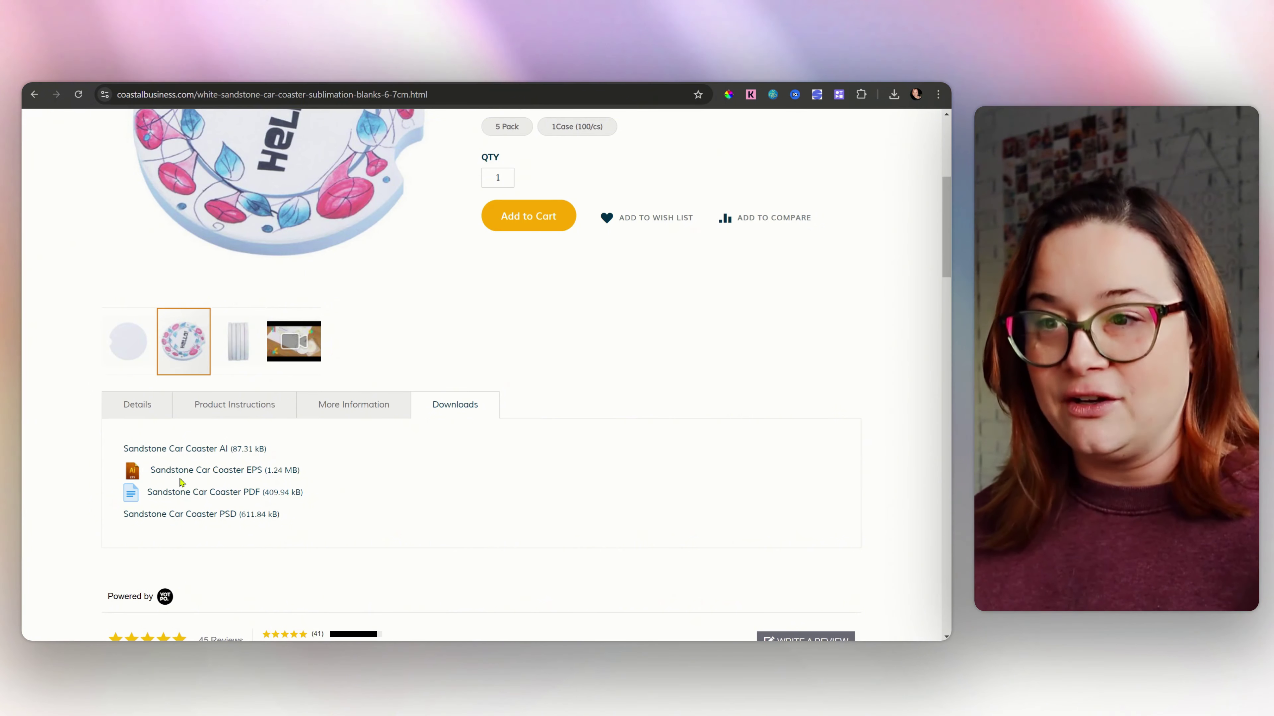
{"action": "left_click", "coordinate": [201, 491]}
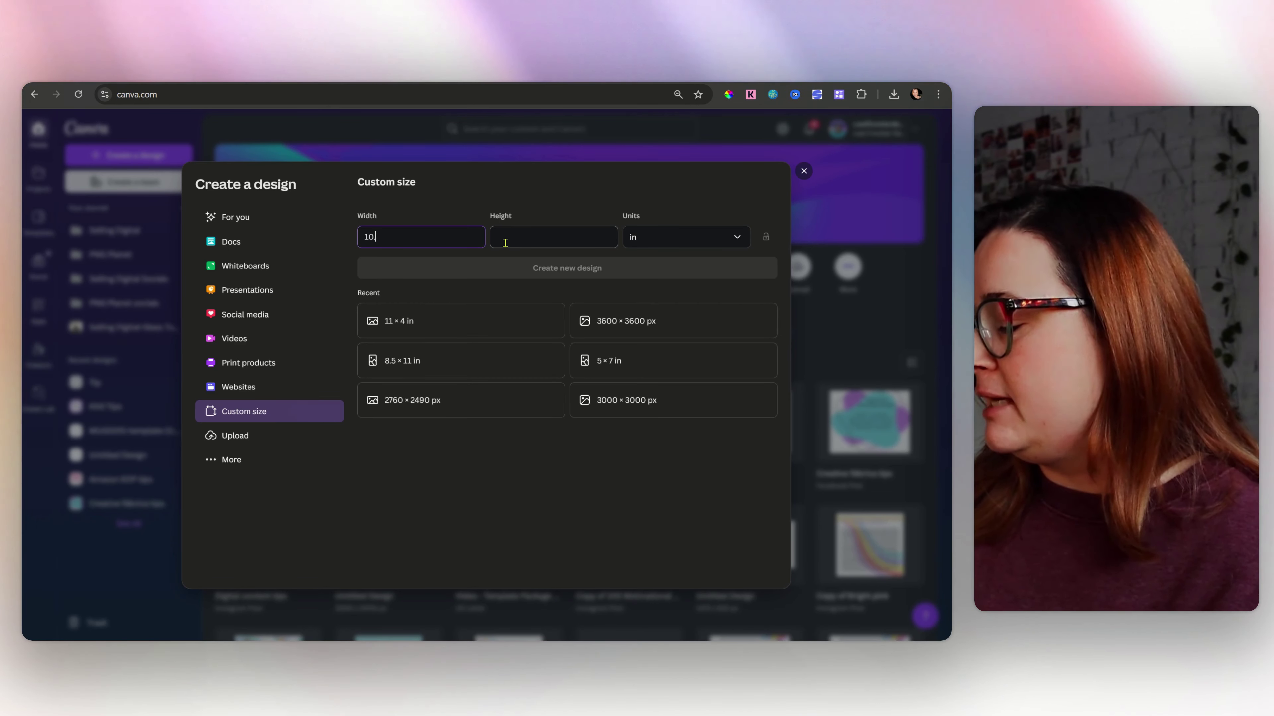
- In Canva, create a blank custom-size design 10.312 in wide and 3.875 in high
{"action": "type", "text": ".312"}
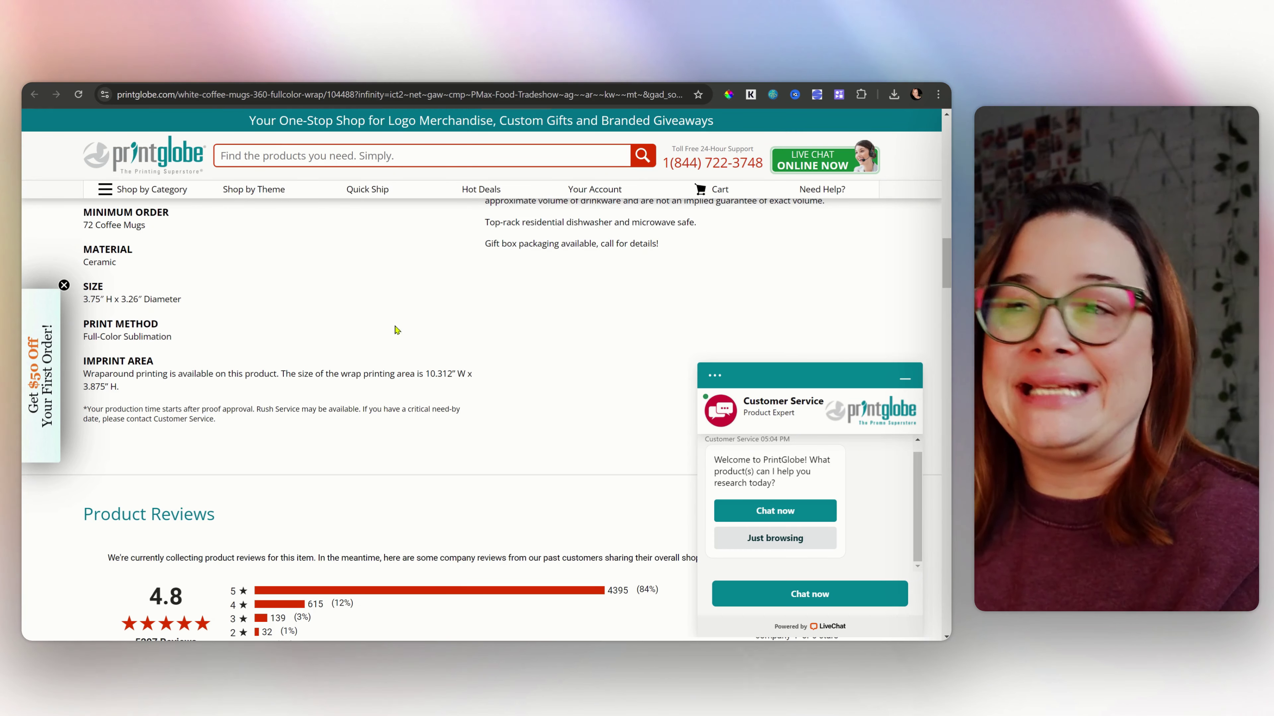
{"action": "left_click", "coordinate": [506, 237]}
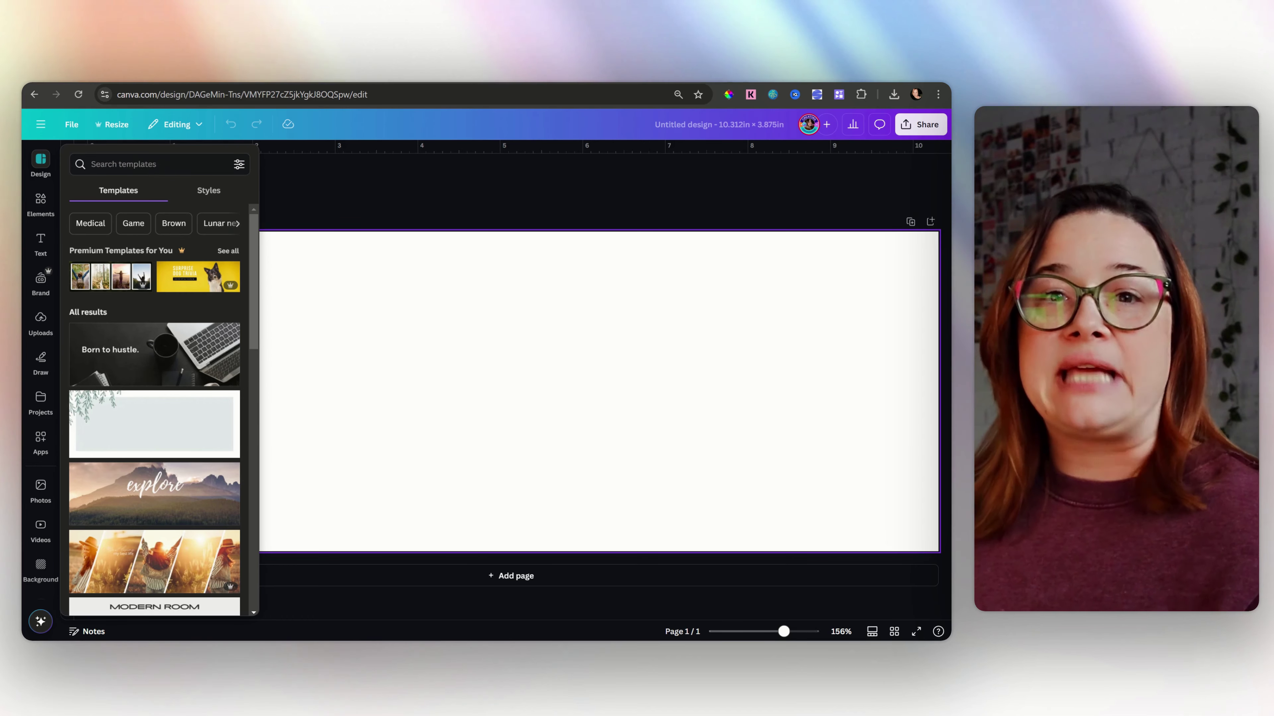
{"action": "left_click", "coordinate": [450, 375]}
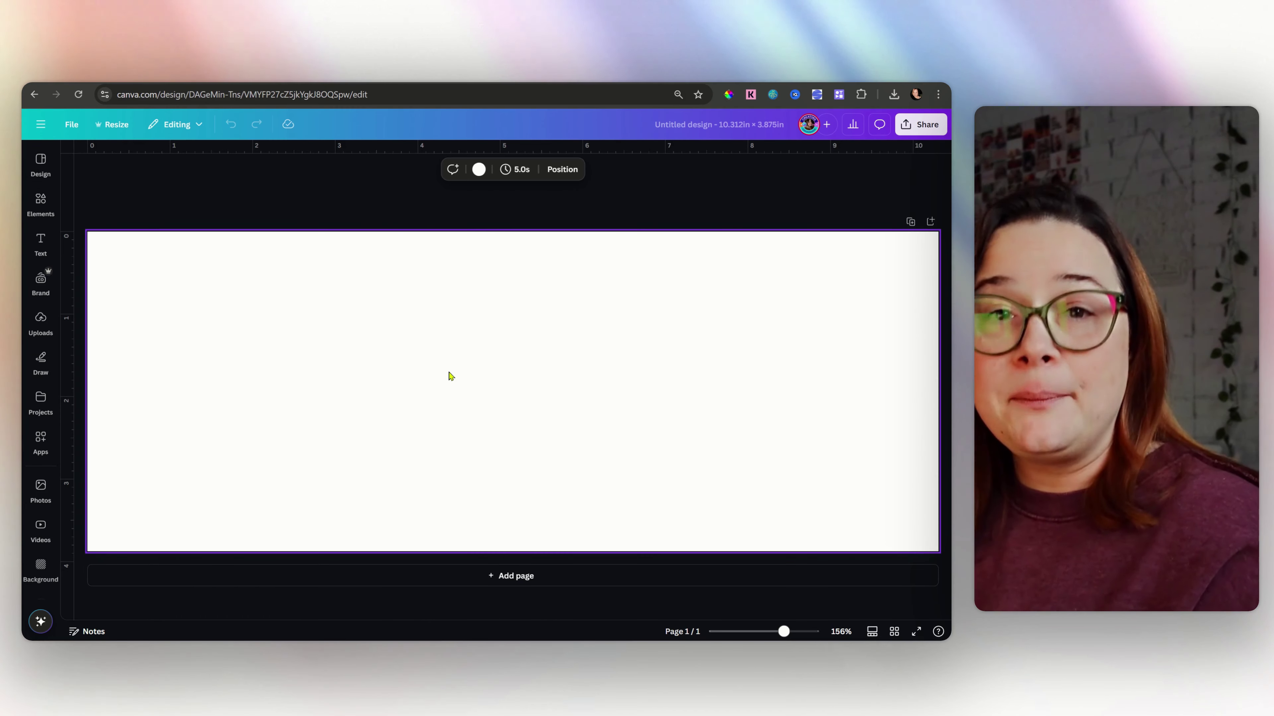
- Insert the MUG0201-template design from the saved projects into the blank page
{"action": "left_click", "coordinate": [41, 323]}
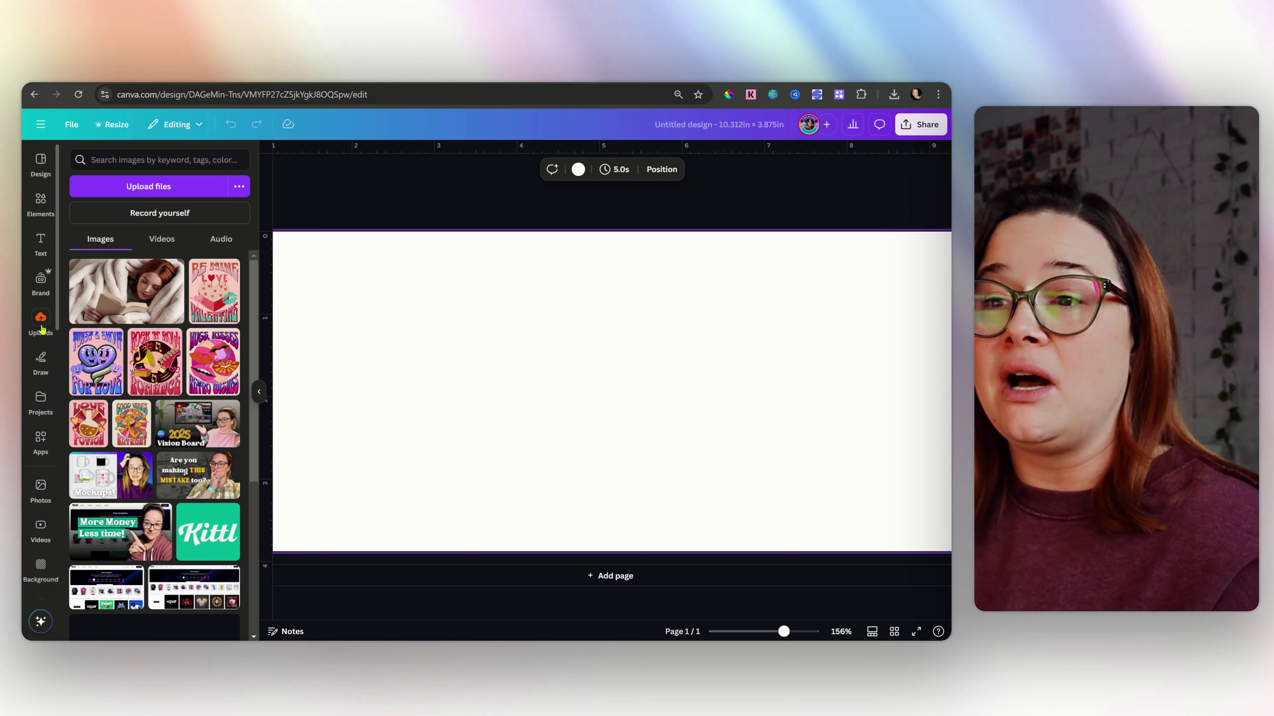
{"action": "left_click", "coordinate": [41, 399]}
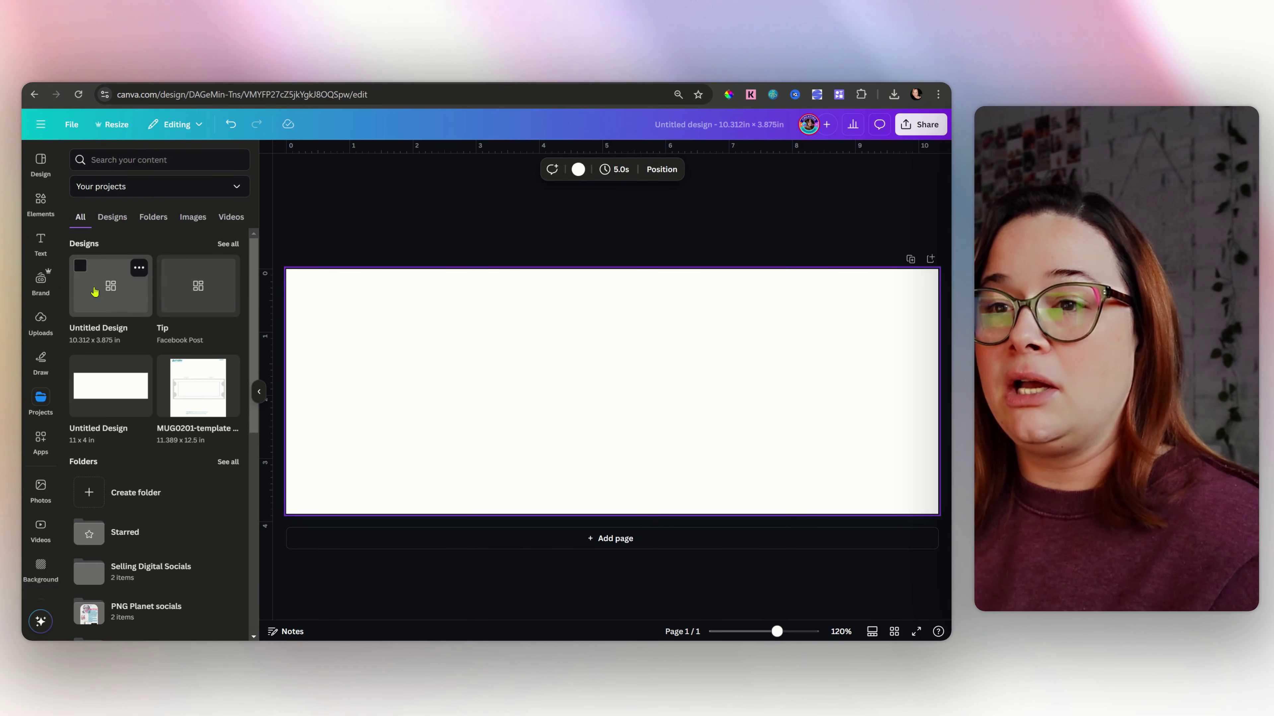
{"action": "left_click", "coordinate": [180, 376]}
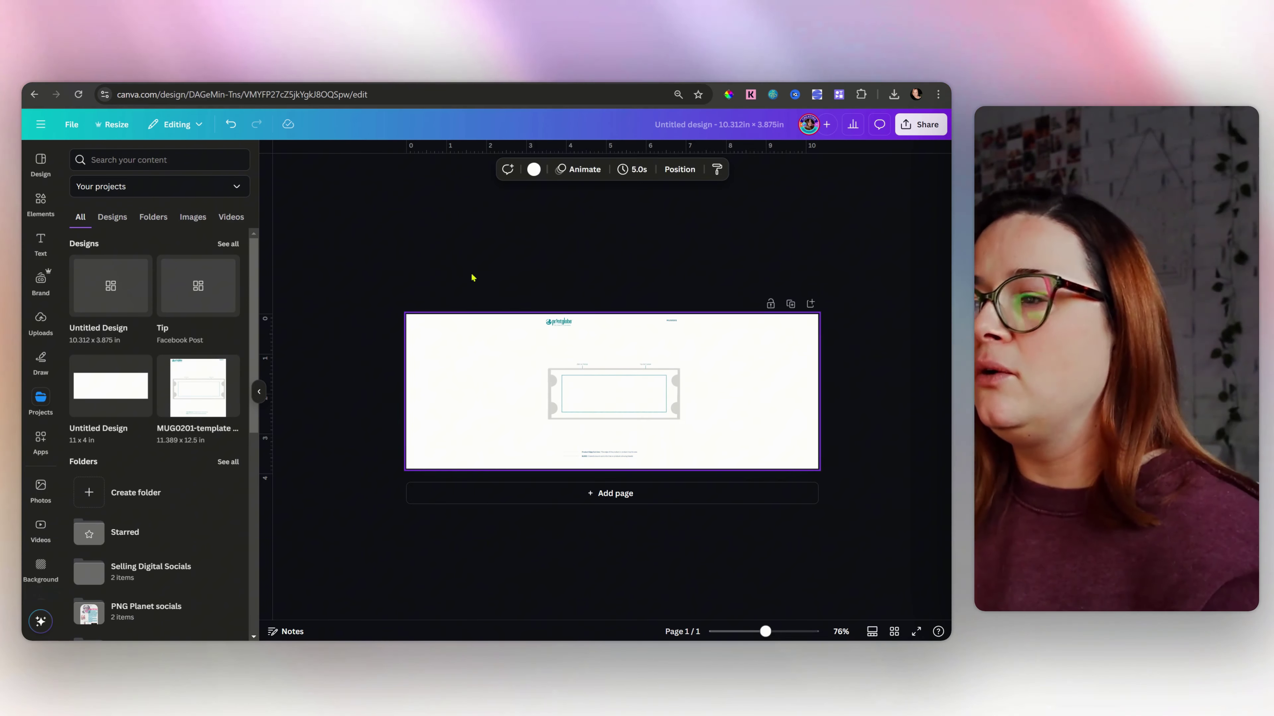
- Delete the logo and header text above the mug template outline and the notes below it
{"action": "left_click_drag", "start_coordinate": [470, 271], "coordinate": [747, 356]}
{"action": "key", "text": "Delete"}
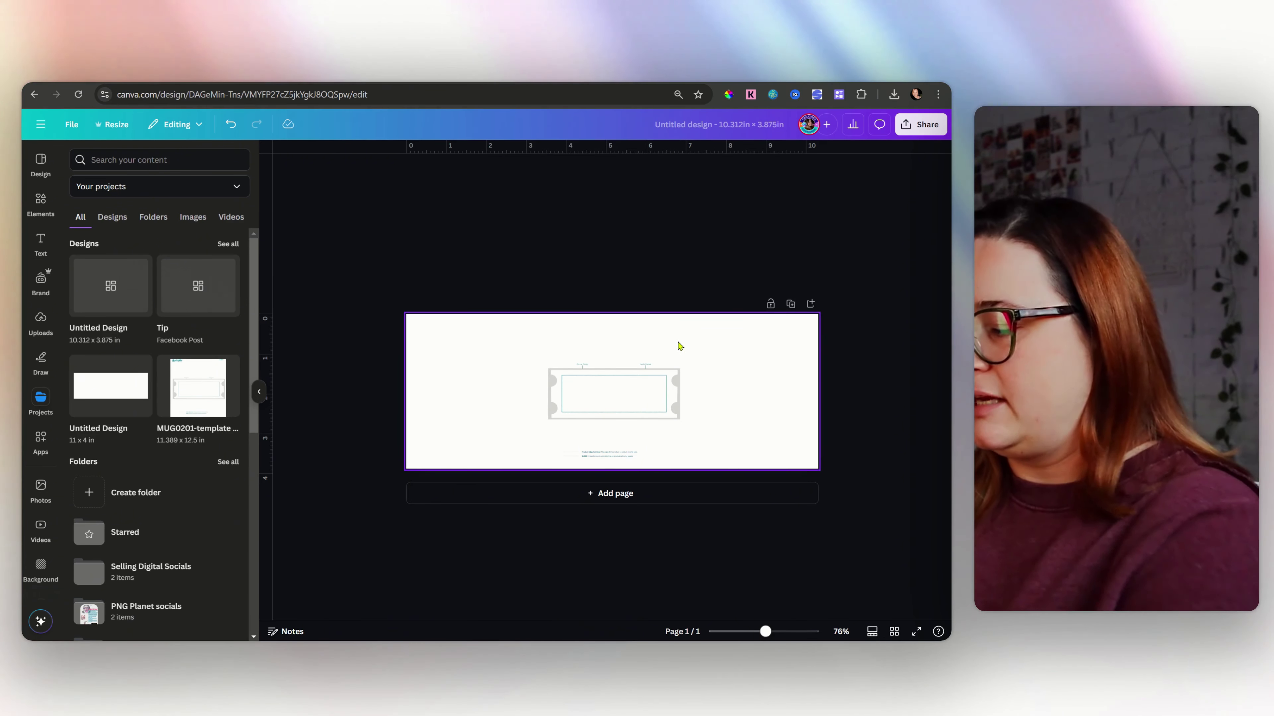
{"action": "left_click_drag", "start_coordinate": [480, 427], "coordinate": [766, 542]}
{"action": "key", "text": "Delete"}
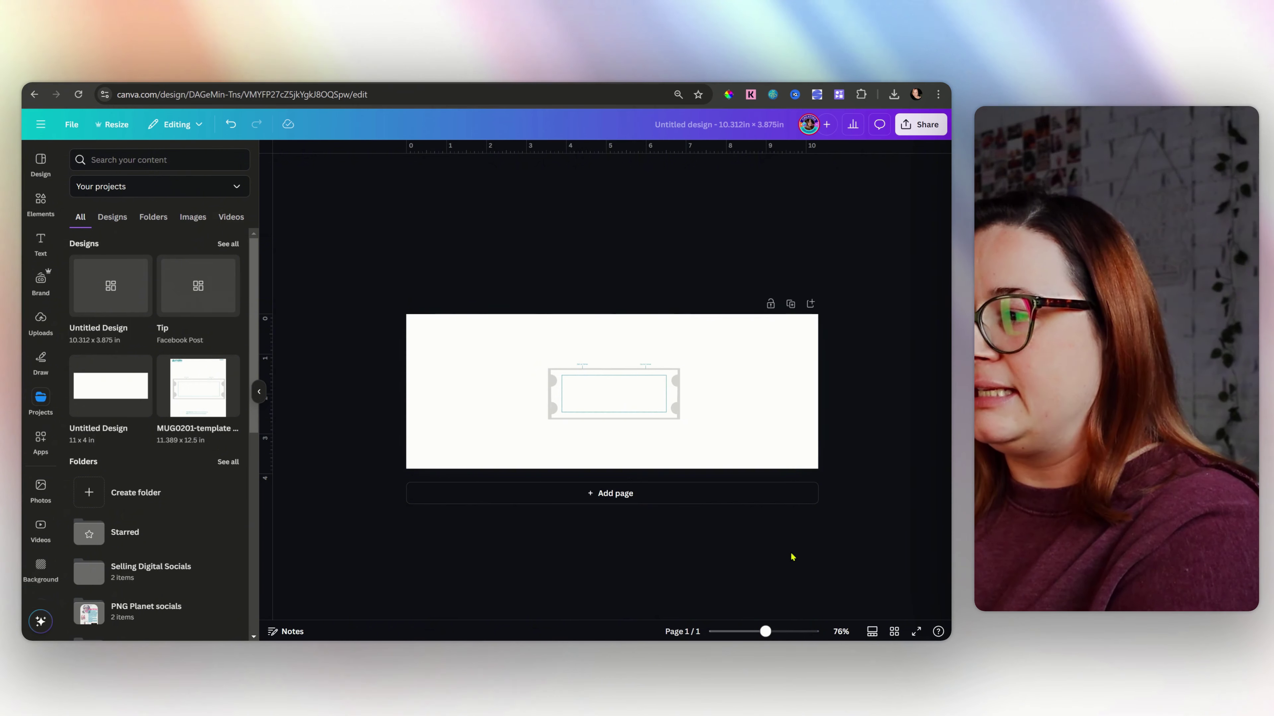
- Enlarge and reposition the mug template outline so it spans the full page, with its outer edges at the page borders
{"action": "left_click", "coordinate": [579, 386]}
{"action": "left_click_drag", "start_coordinate": [547, 363], "coordinate": [402, 294]}
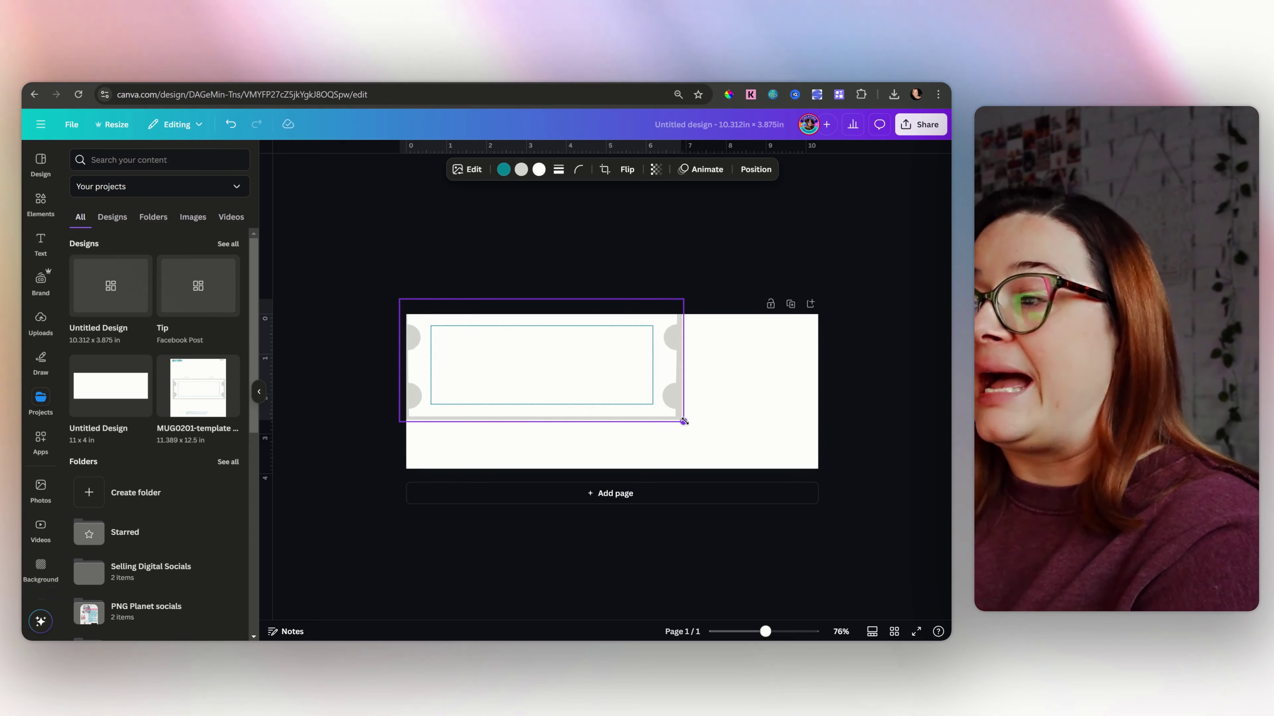
{"action": "left_click_drag", "start_coordinate": [681, 421], "coordinate": [825, 484]}
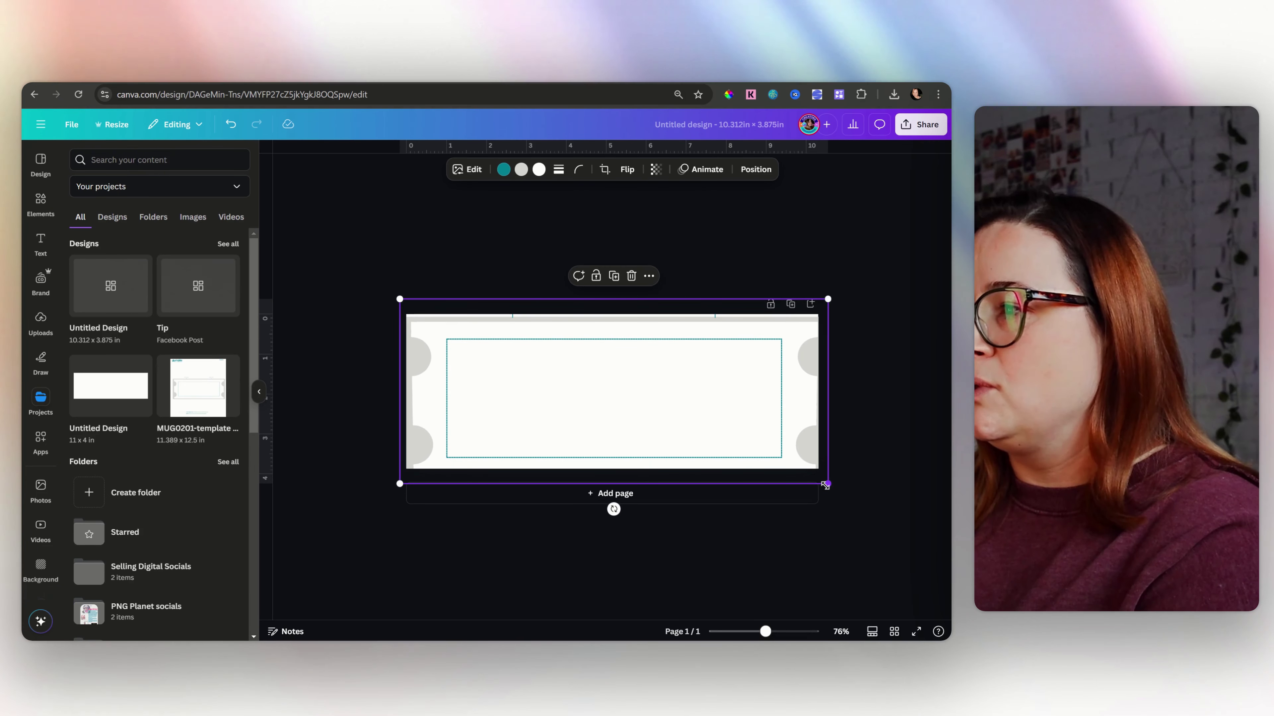
{"action": "mouse_move", "coordinate": [612, 405]}
{"action": "left_mouse_down"}
{"action": "mouse_move", "coordinate": [606, 396]}
{"action": "mouse_move", "coordinate": [634, 398]}
{"action": "mouse_move", "coordinate": [608, 396]}
{"action": "left_mouse_up"}
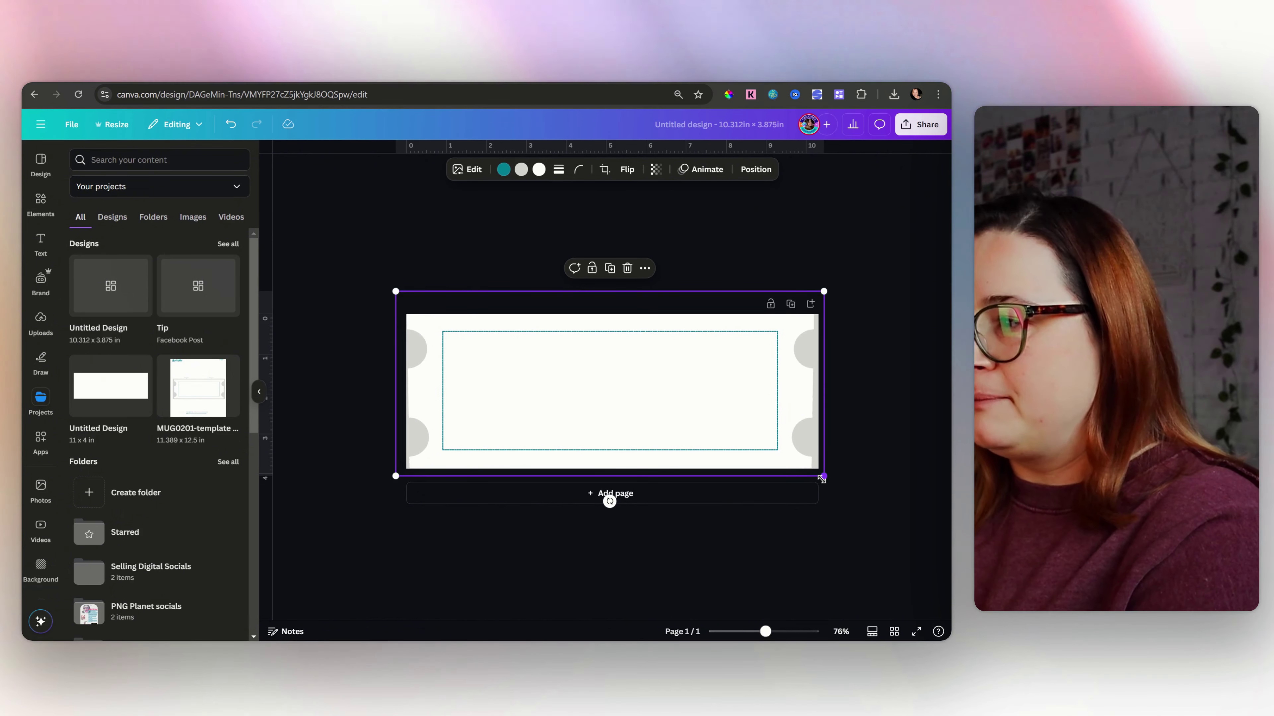
{"action": "left_click_drag", "start_coordinate": [821, 480], "coordinate": [813, 506]}
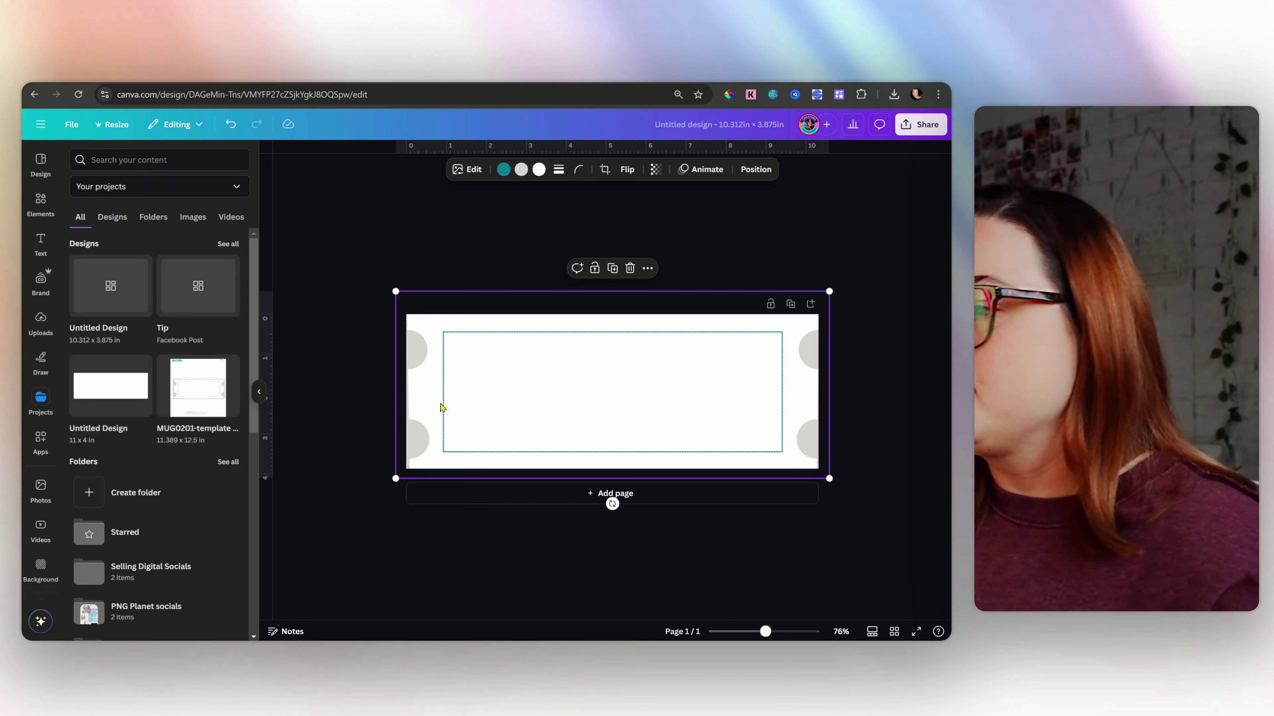
- Add a circle shape sized to cover the upper-left grey cutout of the mug template and set its transparency value to 100
{"action": "left_click", "coordinate": [349, 460]}
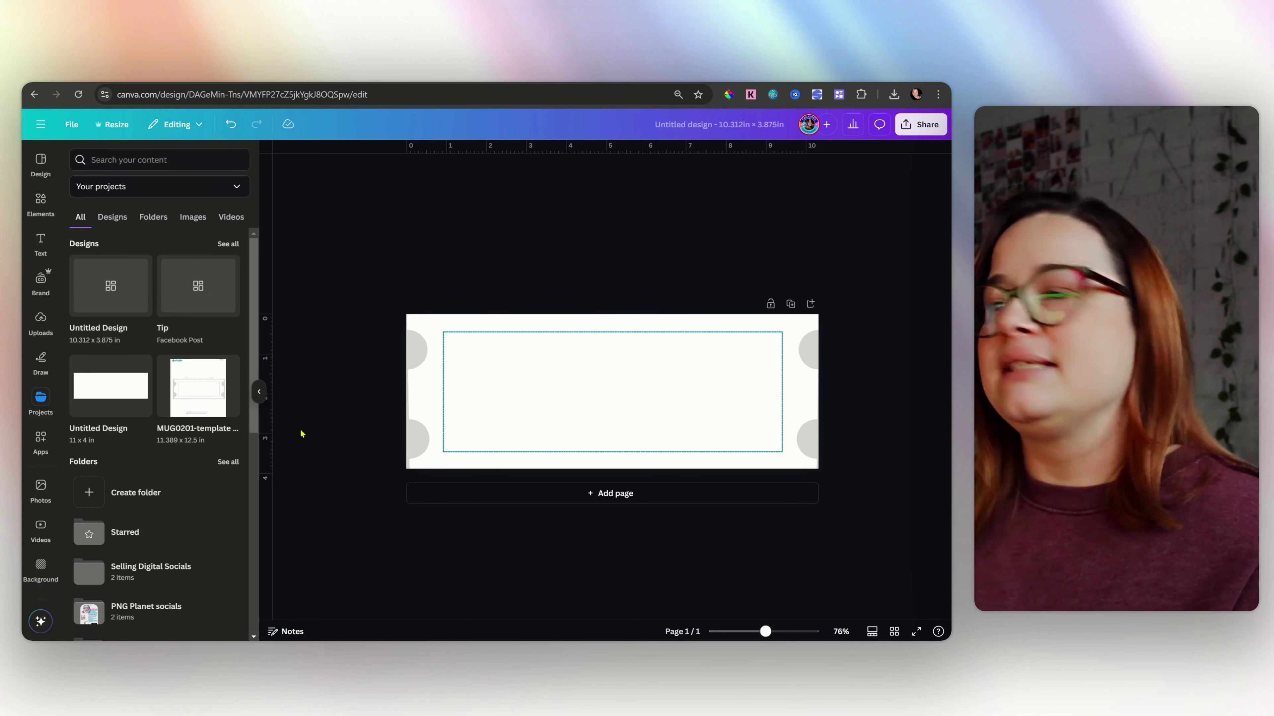
{"action": "left_click", "coordinate": [45, 200]}
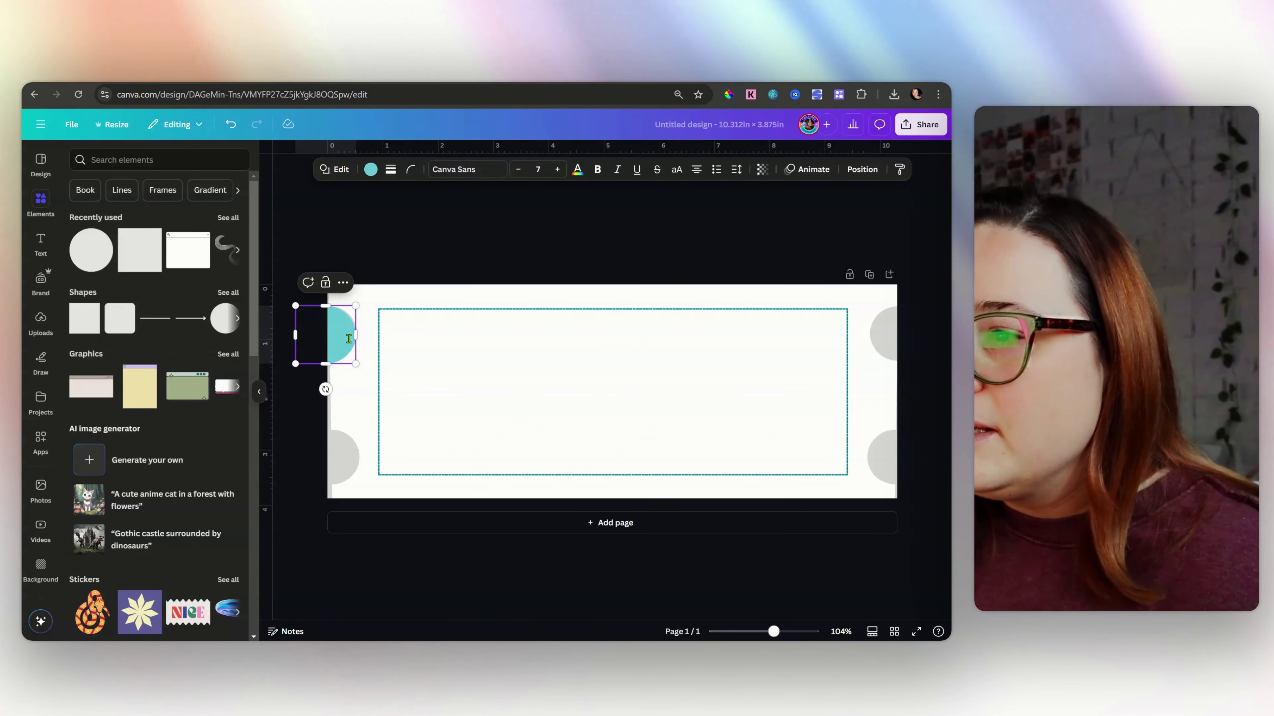
{"action": "left_click_drag", "start_coordinate": [364, 336], "coordinate": [358, 337]}
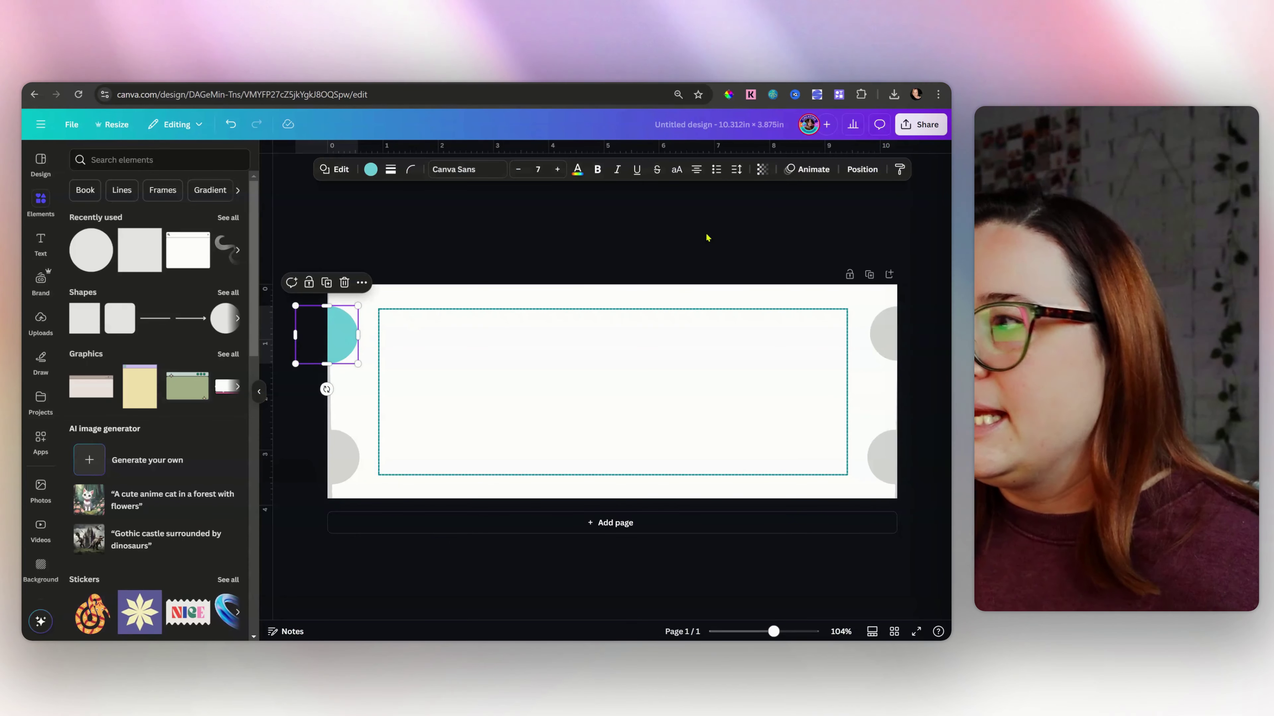
{"action": "left_click", "coordinate": [761, 171]}
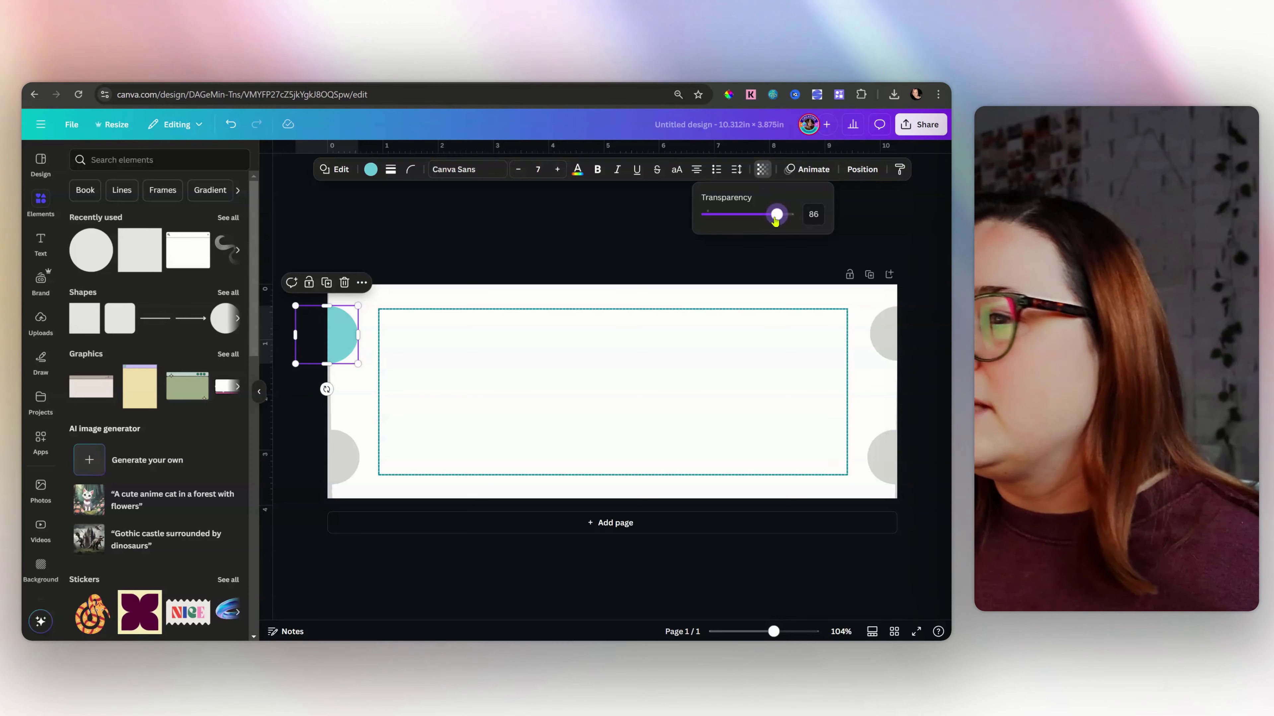
{"action": "mouse_move", "coordinate": [776, 219]}
{"action": "left_mouse_down"}
{"action": "mouse_move", "coordinate": [718, 226]}
{"action": "mouse_move", "coordinate": [798, 227]}
{"action": "left_mouse_up"}
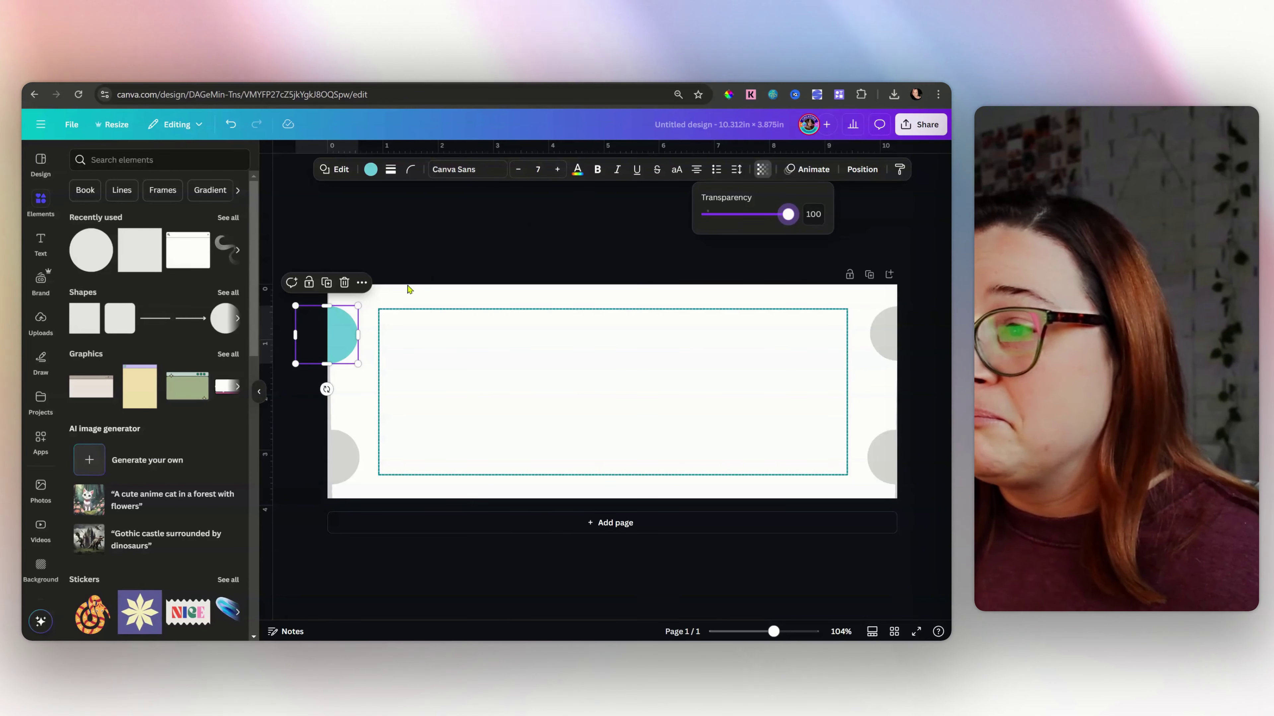
- Place a copy of the circle over the lower-left grey cutout and left-align the two circles
{"action": "left_click", "coordinate": [341, 345]}
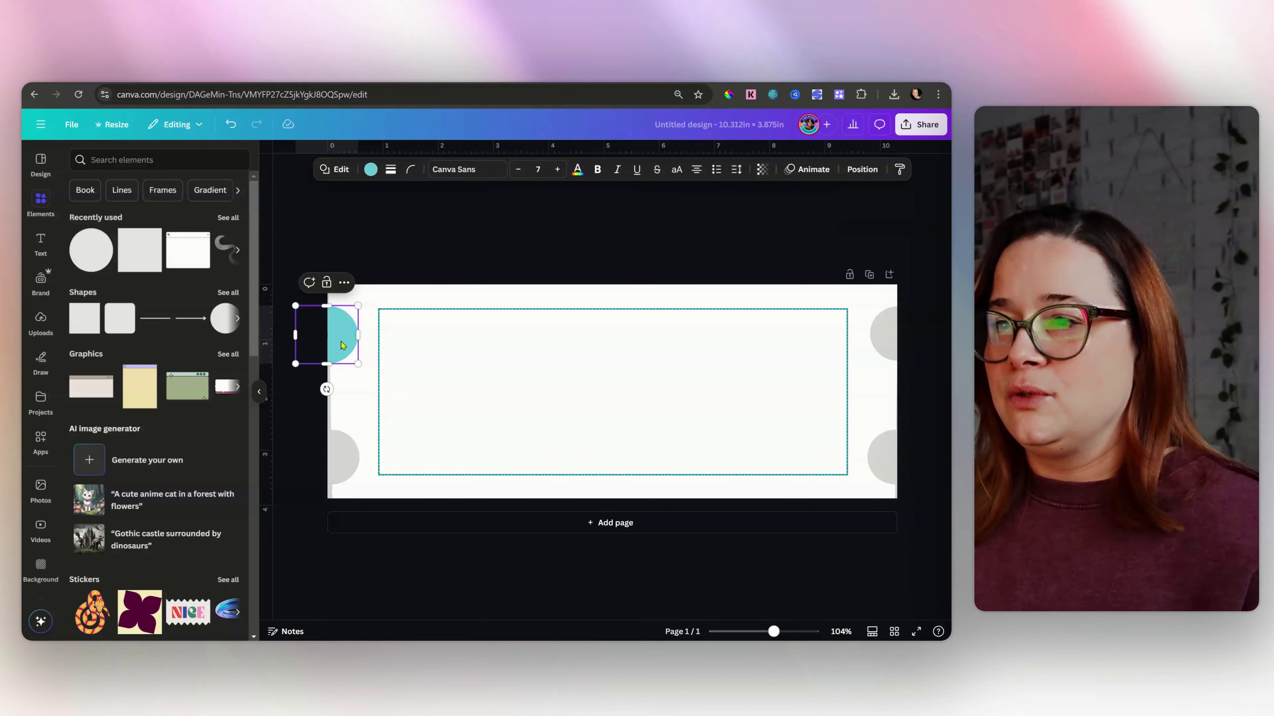
{"action": "left_click_drag", "start_coordinate": [341, 346], "coordinate": [341, 460]}
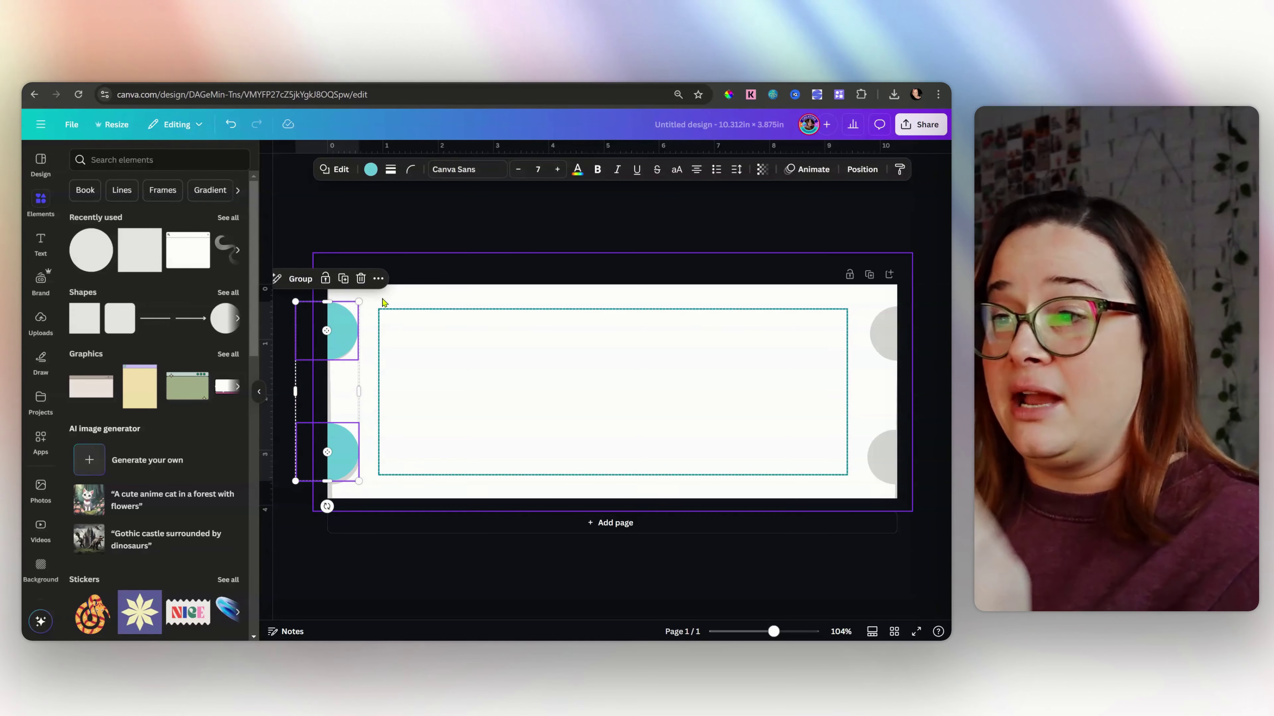
{"action": "left_click", "coordinate": [379, 280]}
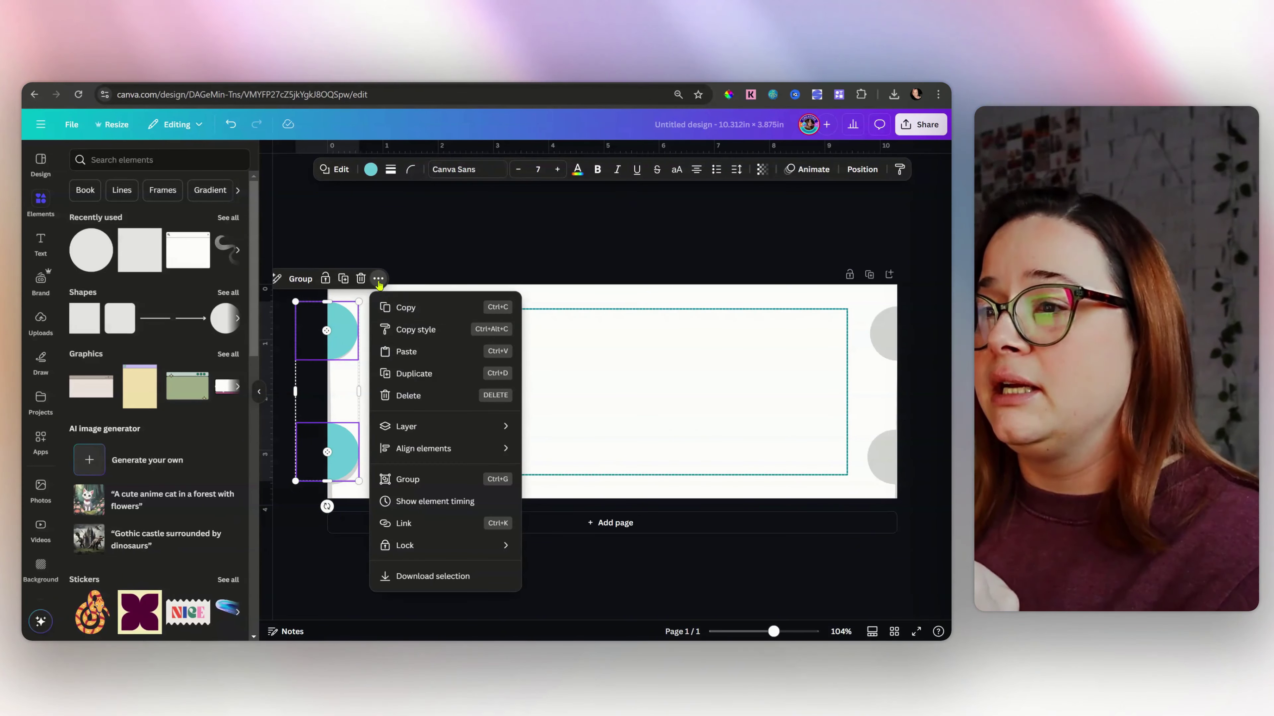
{"action": "mouse_move", "coordinate": [424, 448]}
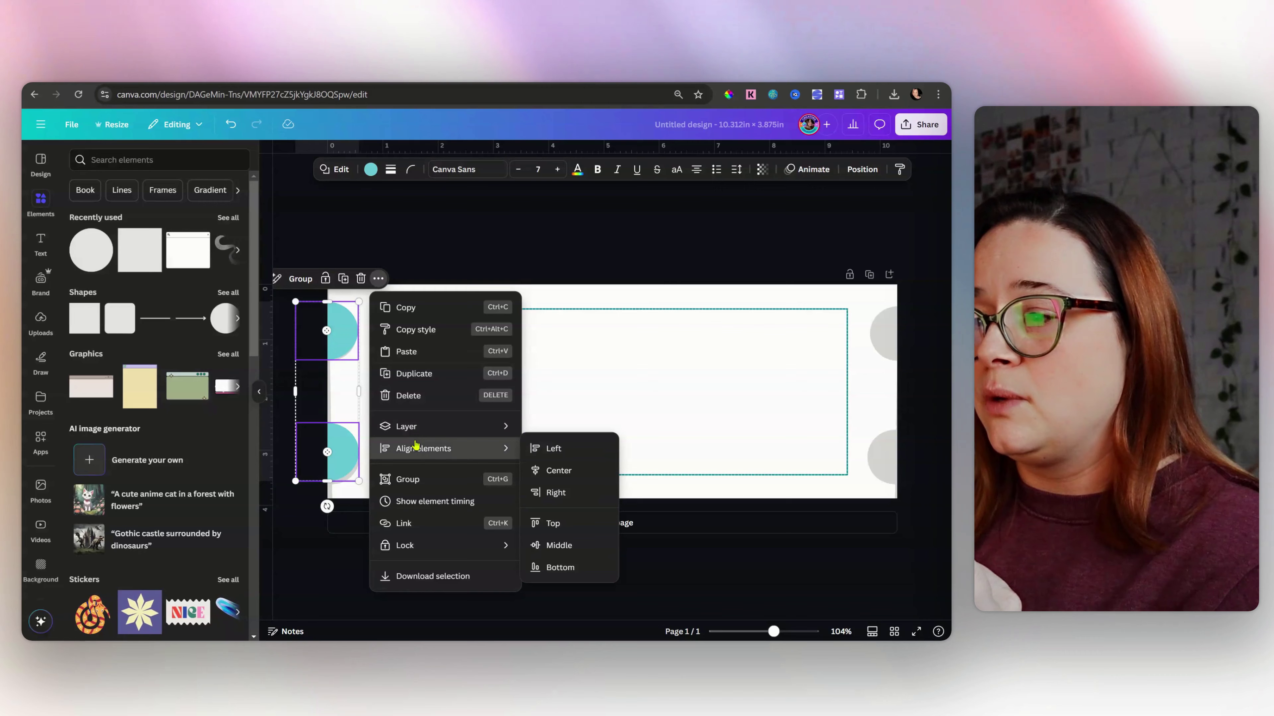
{"action": "left_click", "coordinate": [562, 458]}
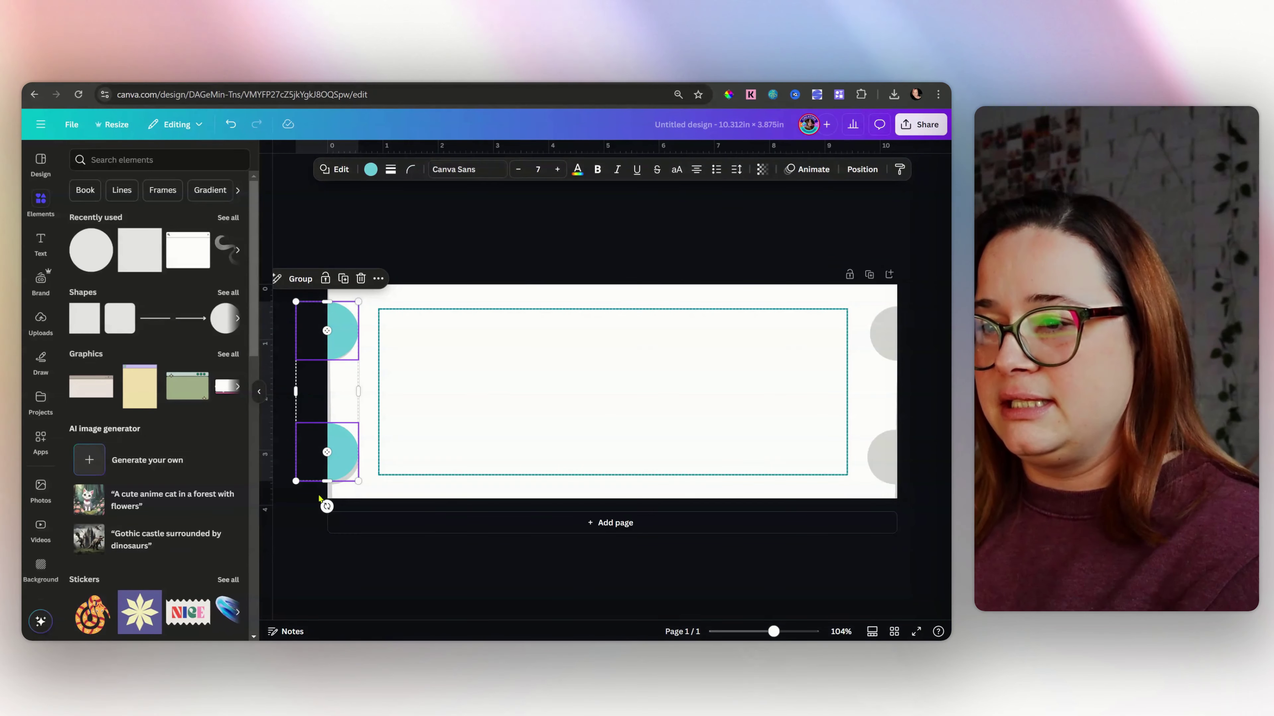
- Copy the pair of left circles onto the two grey cutouts at the page's right edge
{"action": "left_click_drag", "start_coordinate": [340, 436], "coordinate": [912, 444]}
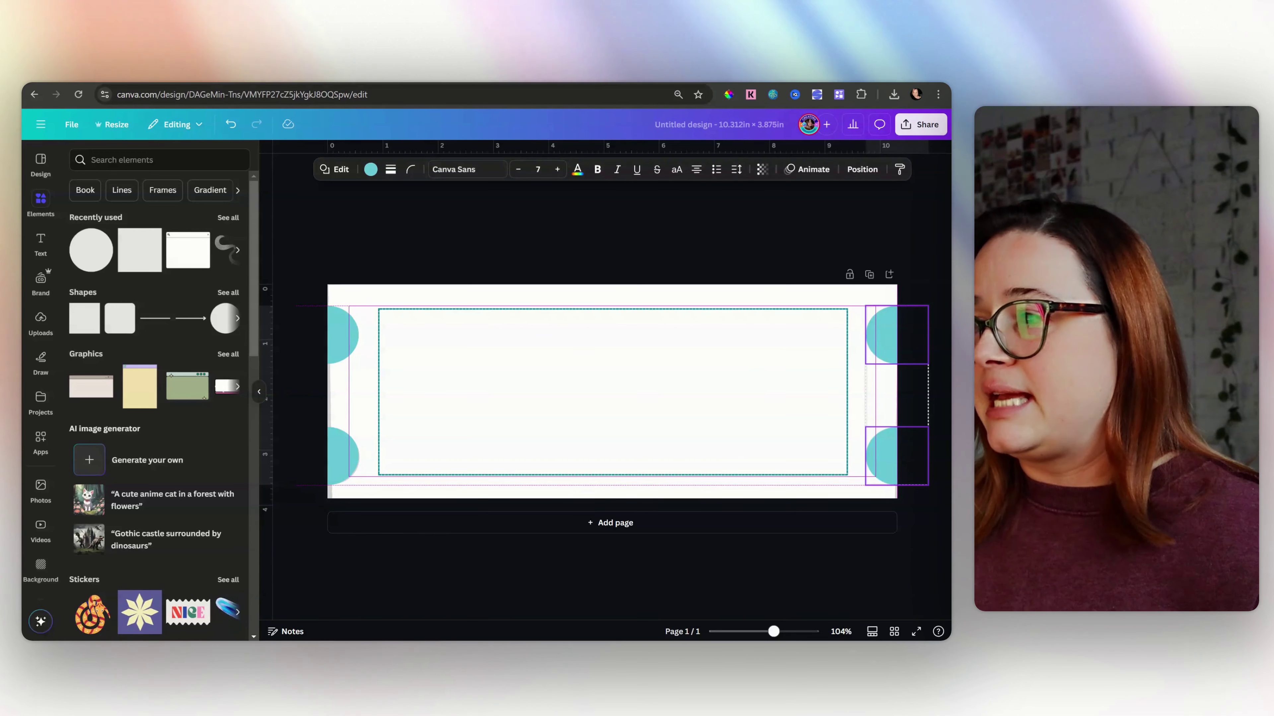
{"action": "left_click_drag", "start_coordinate": [876, 453], "coordinate": [881, 454]}
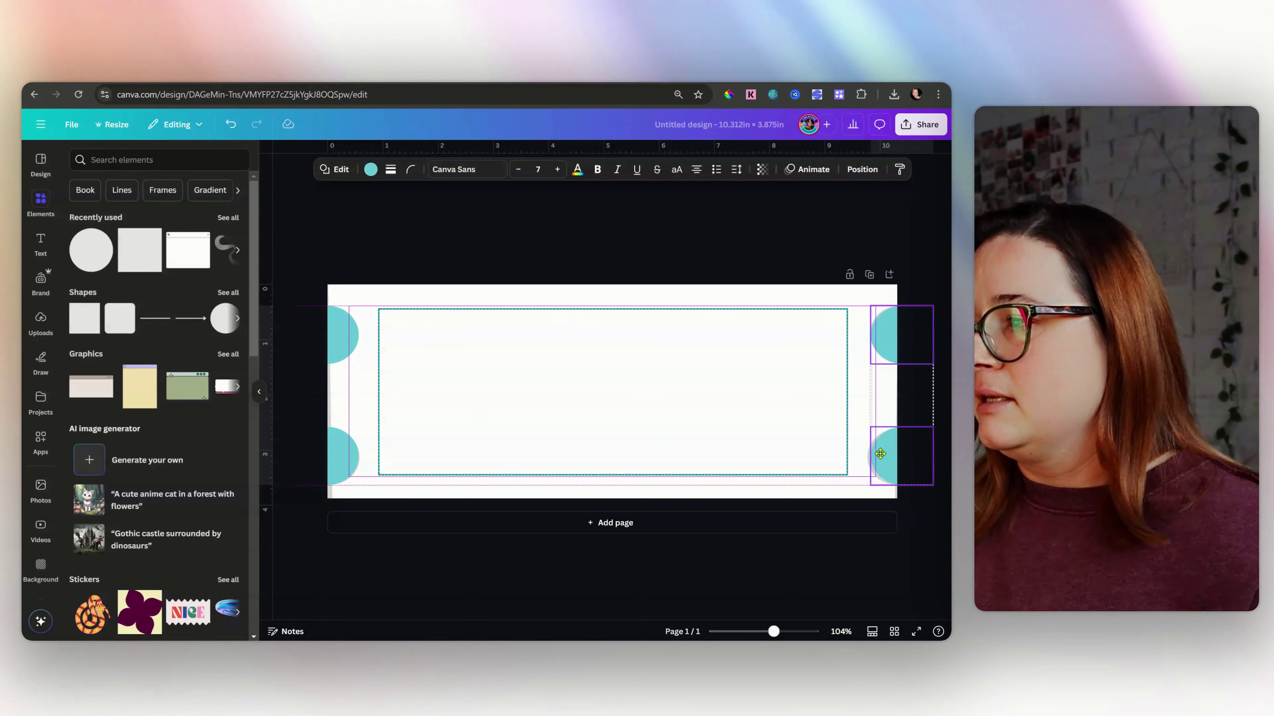
{"action": "left_click", "coordinate": [447, 226]}
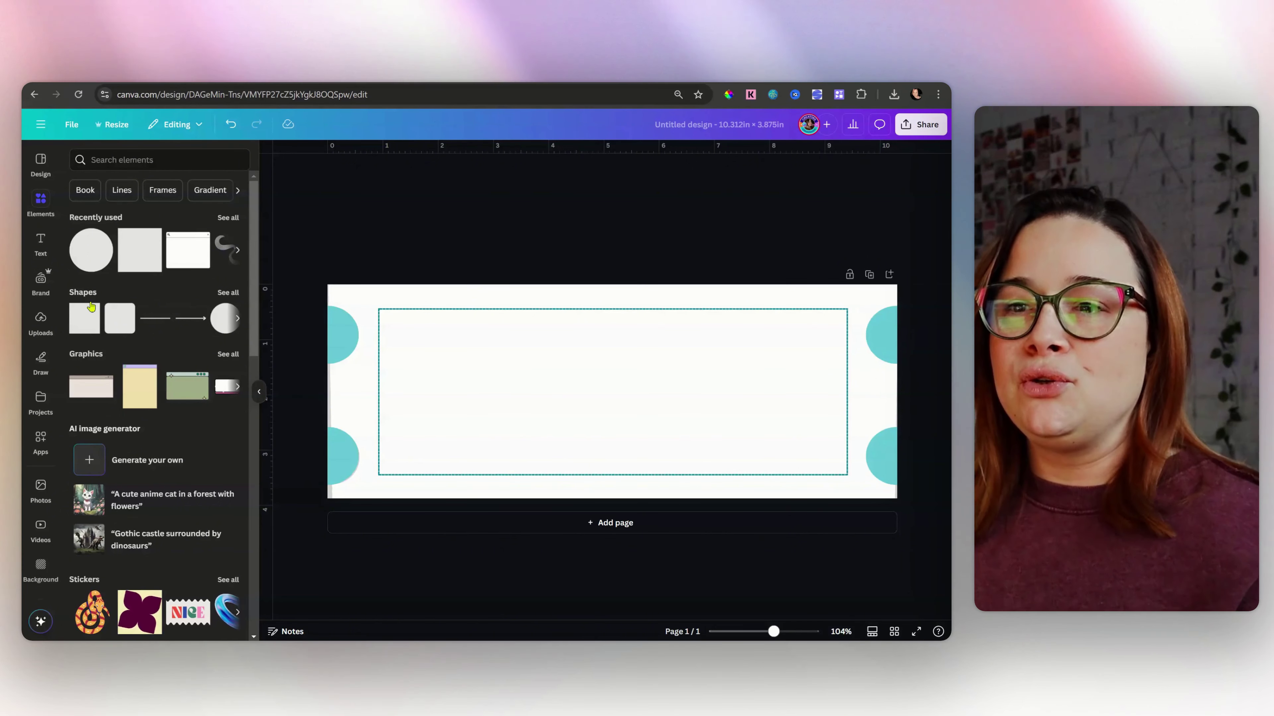
- Add a square shape, colour it black and stretch it to cover the whole page
{"action": "left_click", "coordinate": [83, 324]}
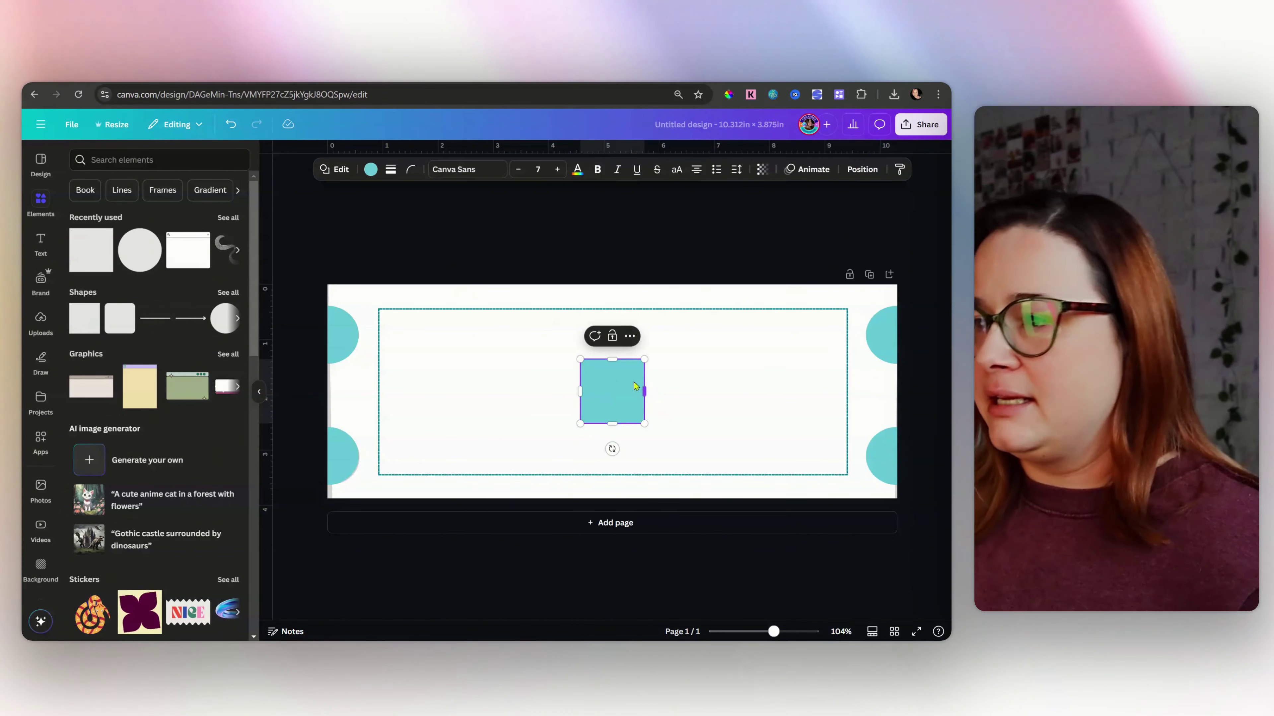
{"action": "left_click_drag", "start_coordinate": [611, 392], "coordinate": [377, 316]}
{"action": "left_click", "coordinate": [370, 170]}
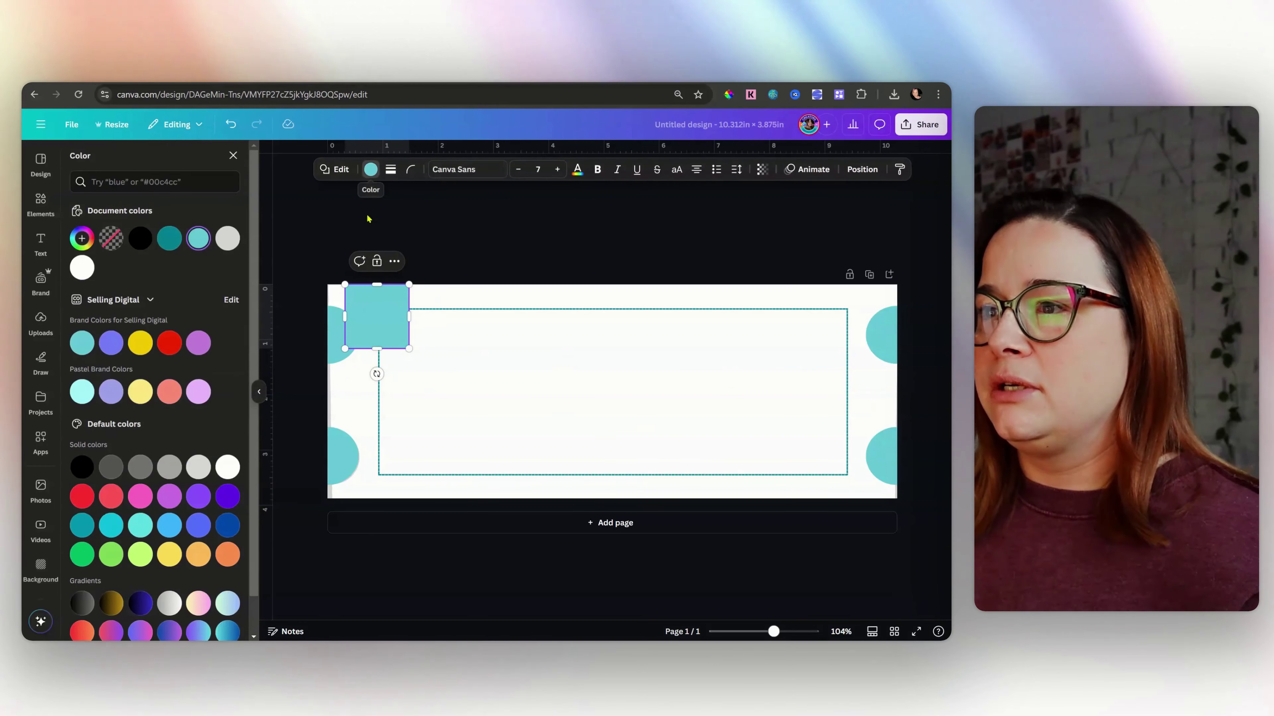
{"action": "left_click", "coordinate": [82, 467]}
{"action": "left_click", "coordinate": [363, 326]}
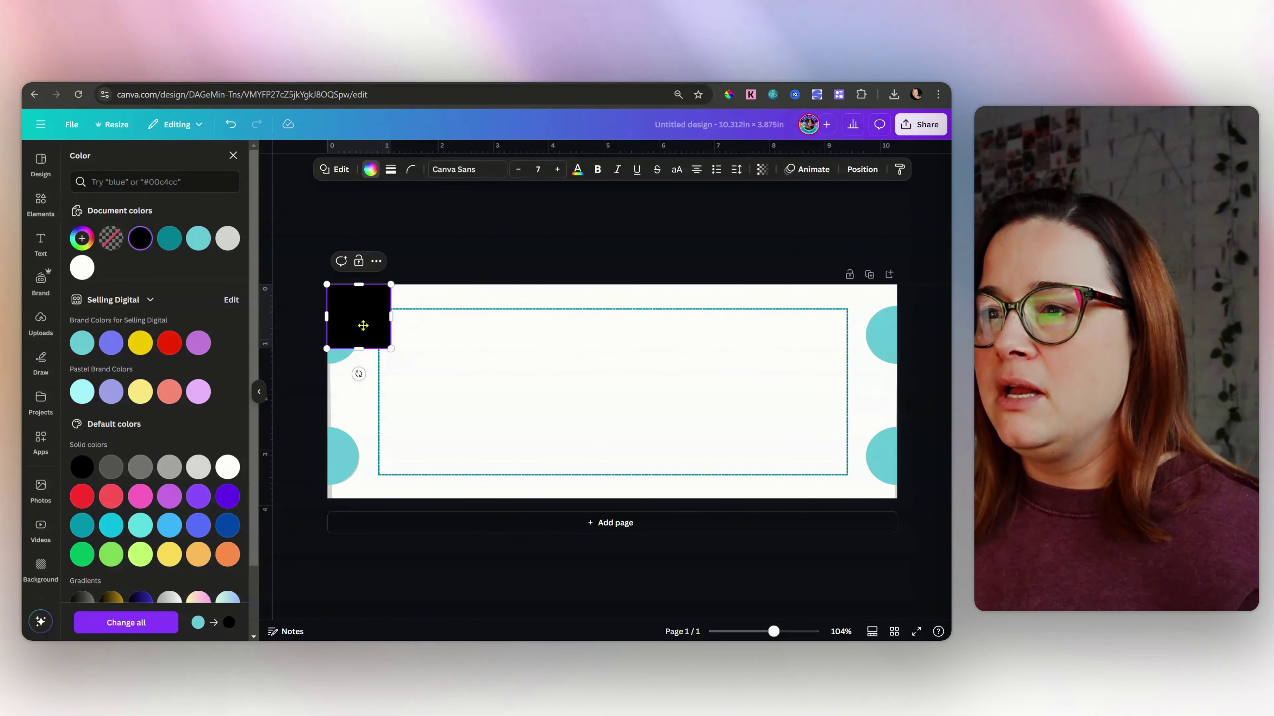
{"action": "left_click_drag", "start_coordinate": [392, 314], "coordinate": [897, 317]}
{"action": "left_click_drag", "start_coordinate": [609, 349], "coordinate": [611, 497]}
- Try sending the black rectangle to the back of the layer stack, and undo it
{"action": "right_click", "coordinate": [587, 337]}
{"action": "mouse_move", "coordinate": [622, 442]}
{"action": "left_click", "coordinate": [786, 501]}
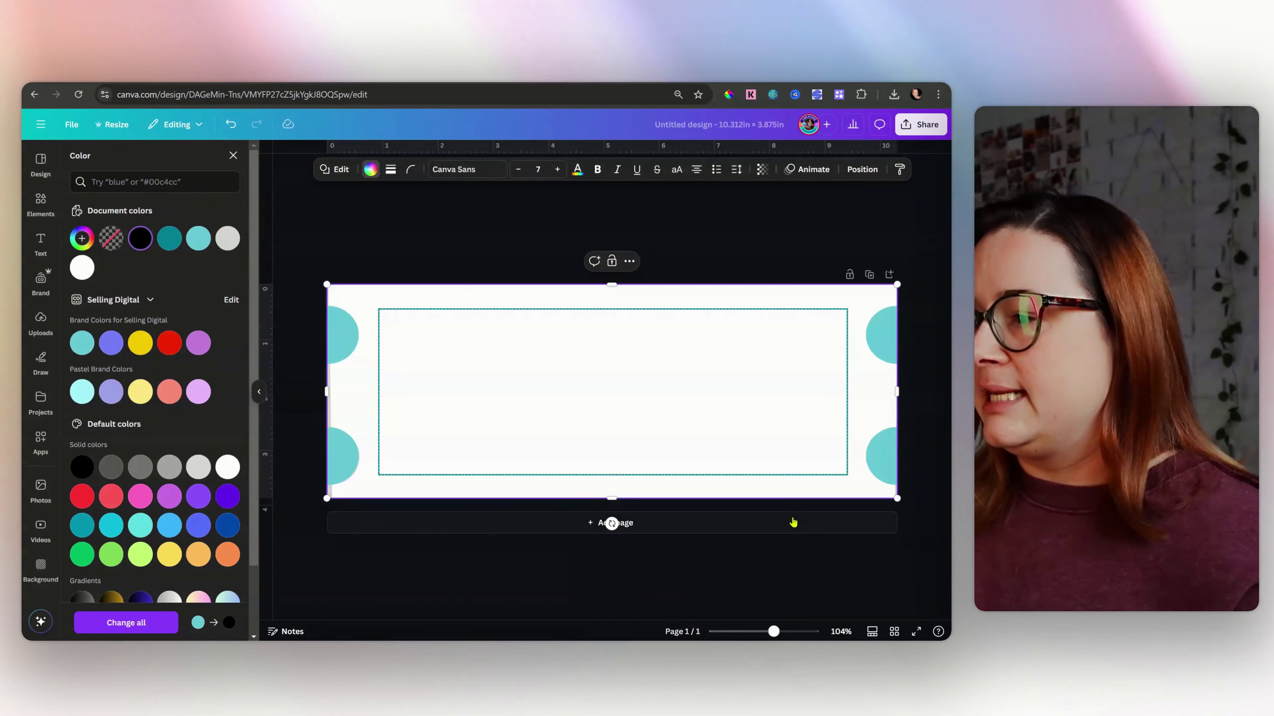
{"action": "key", "text": "ctrl+z"}
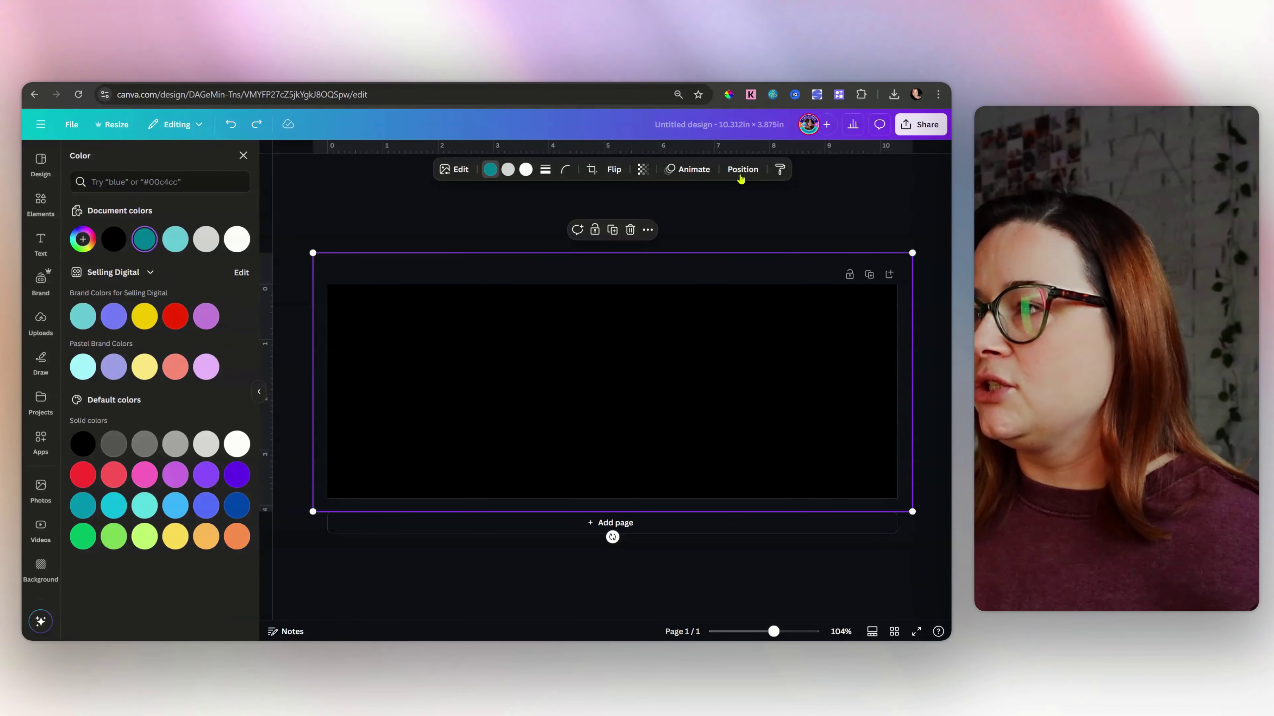
- Move the black rectangle's layer below the four circles and above the mug template outline
{"action": "left_click", "coordinate": [742, 172]}
{"action": "left_click", "coordinate": [206, 182]}
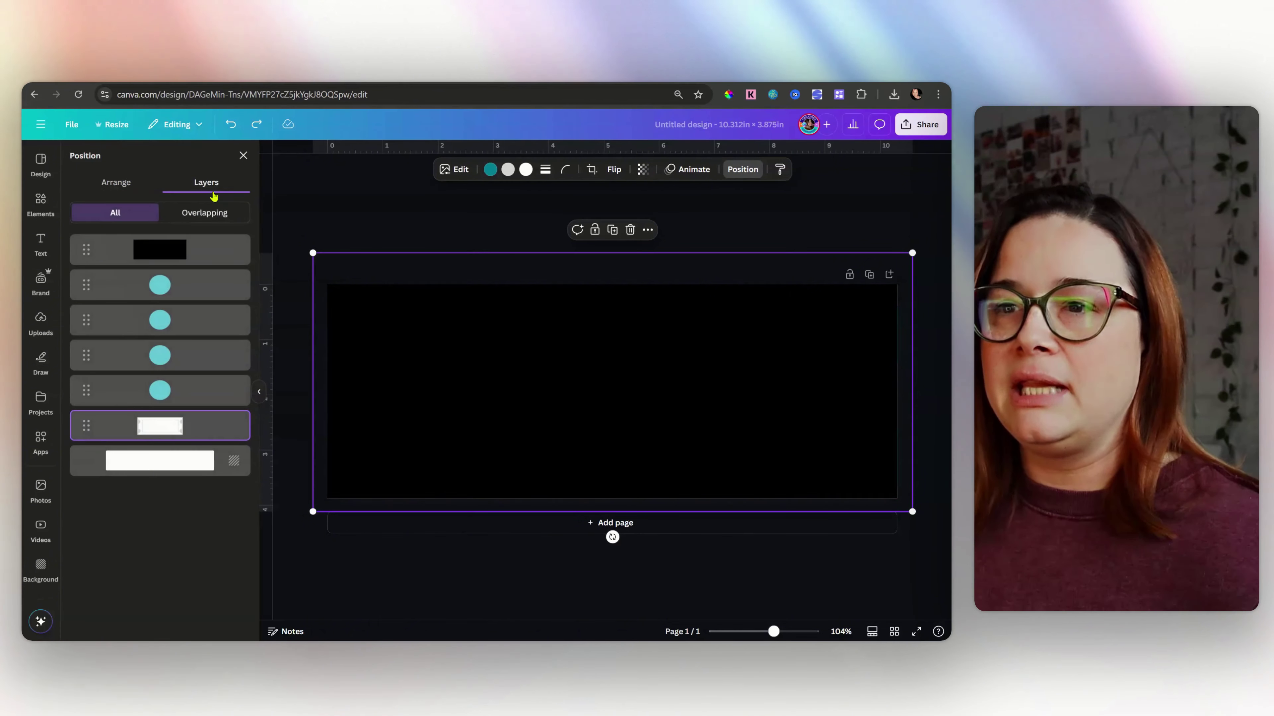
{"action": "left_click_drag", "start_coordinate": [203, 247], "coordinate": [201, 401]}
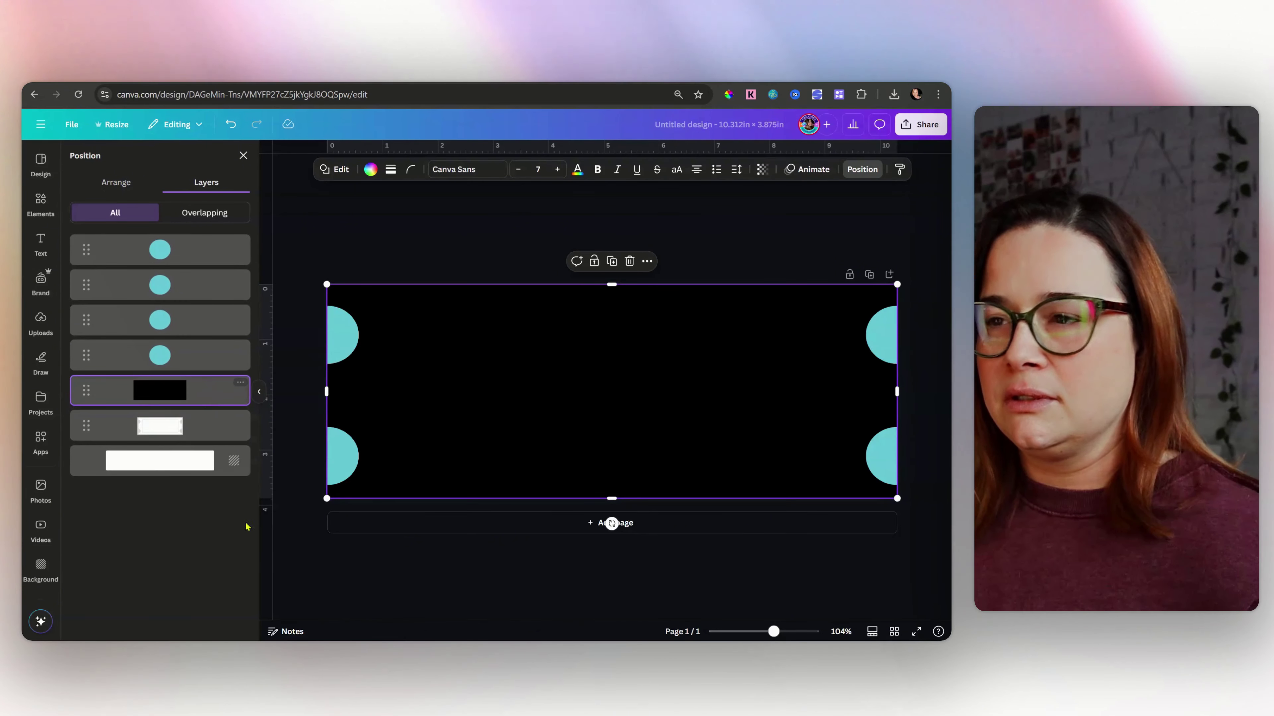
{"action": "key", "text": "Escape"}
- Recolour all four edge circles white
{"action": "left_click", "coordinate": [338, 347]}
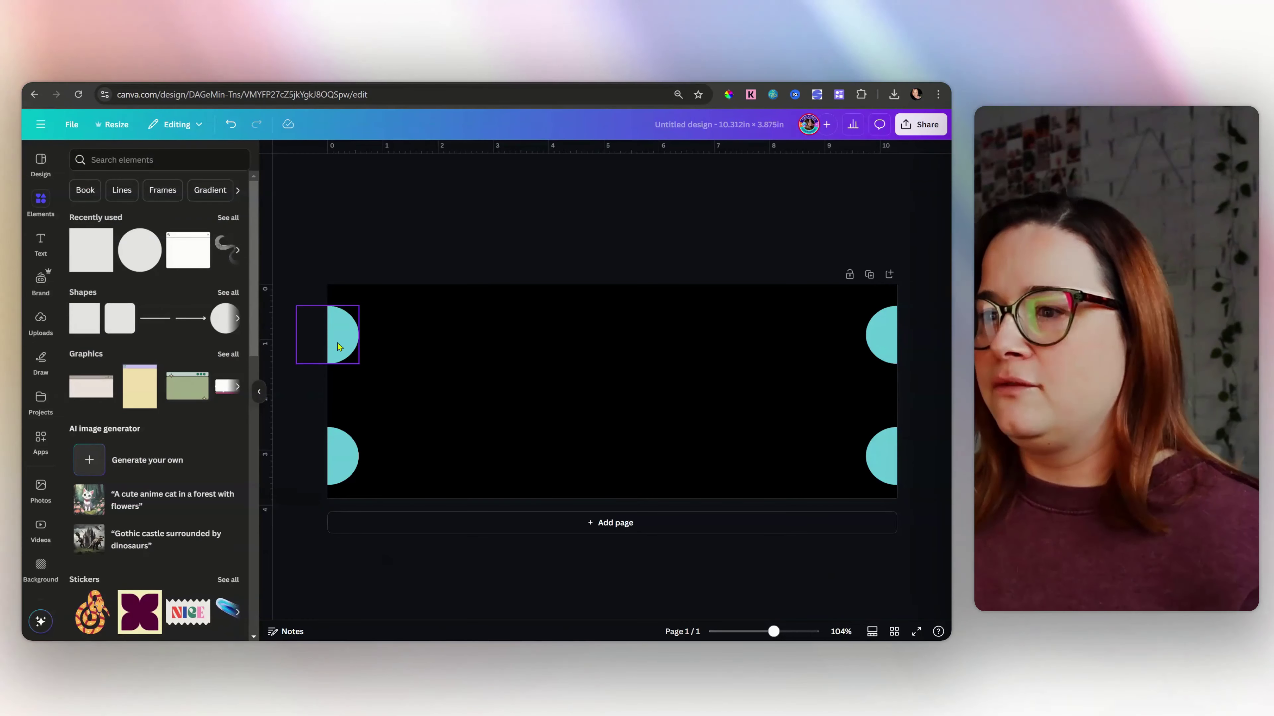
{"action": "left_click", "coordinate": [335, 458], "text": "shift"}
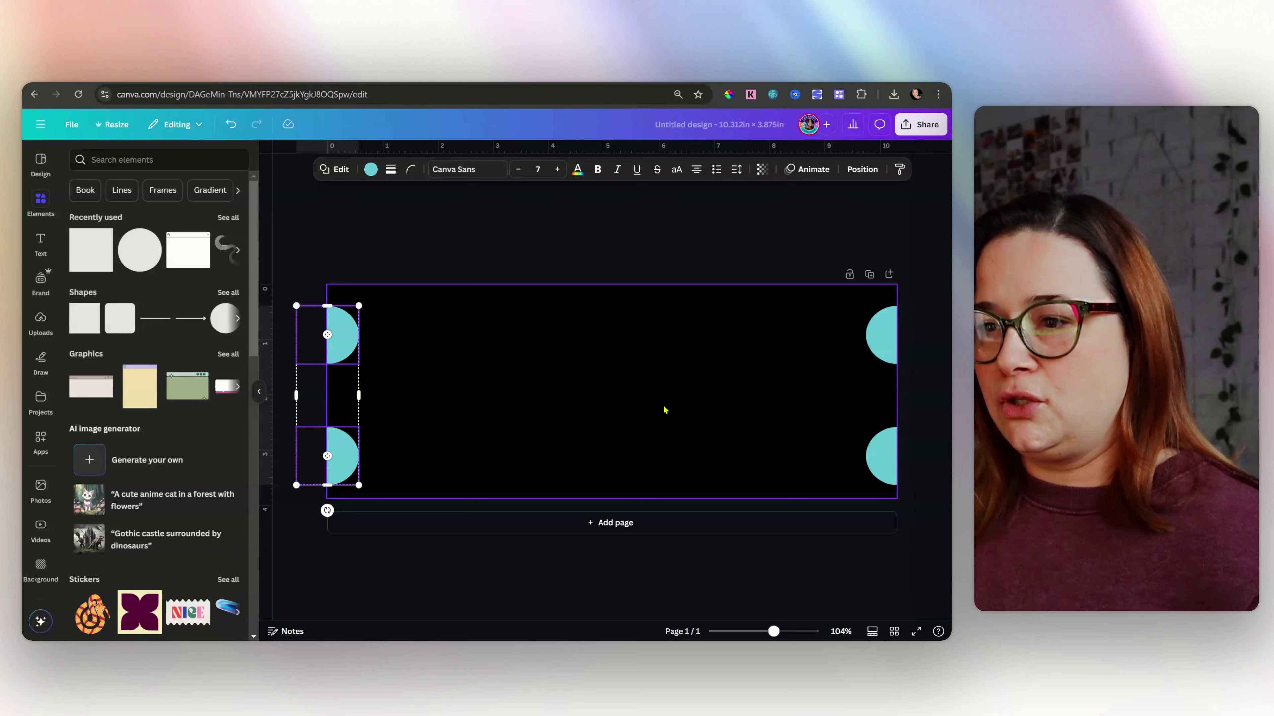
{"action": "left_click", "coordinate": [885, 350], "text": "shift"}
{"action": "left_click", "coordinate": [885, 457], "text": "shift"}
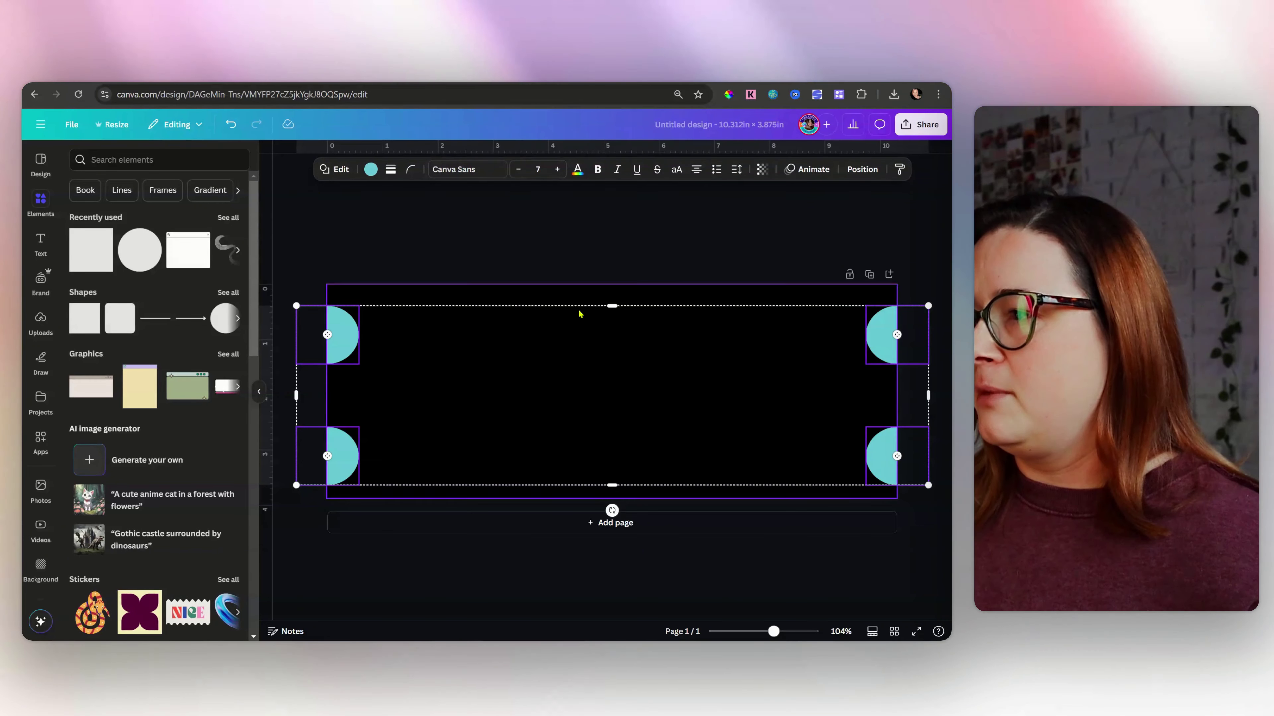
{"action": "left_click", "coordinate": [371, 169]}
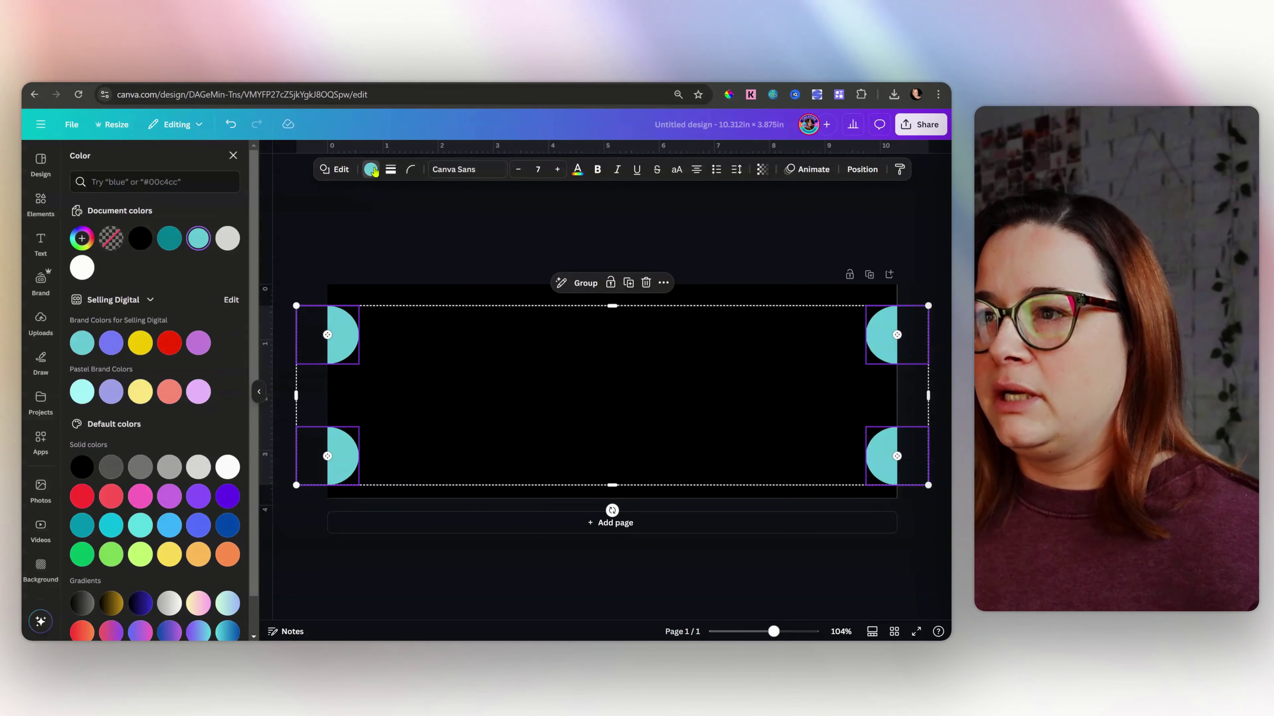
{"action": "left_click", "coordinate": [82, 269]}
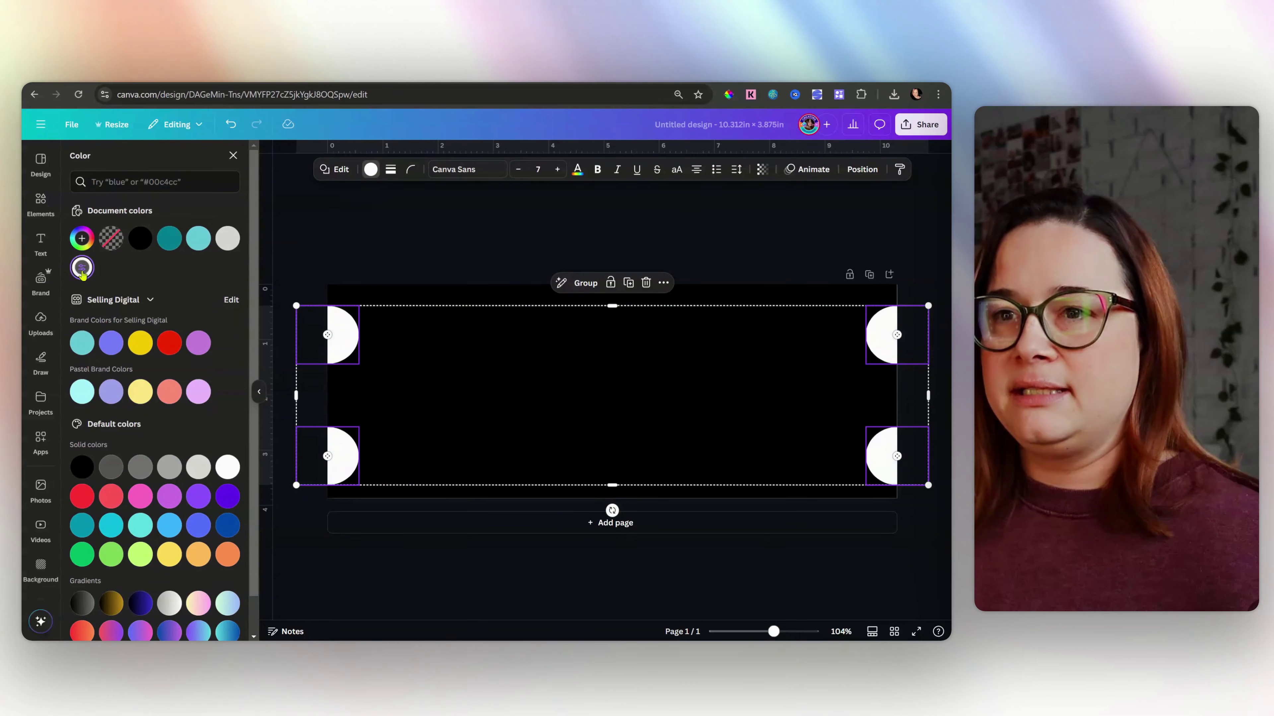
{"action": "left_click", "coordinate": [390, 250]}
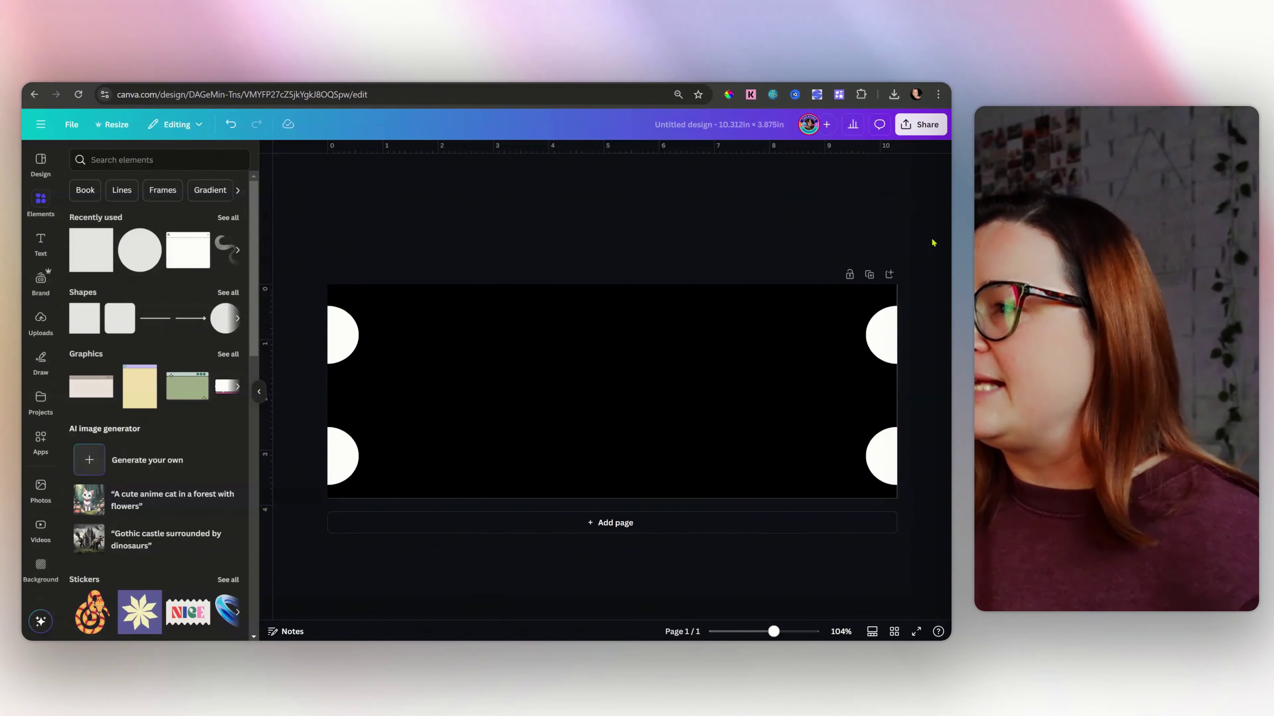
- Extend the black rectangle slightly past the page's right and bottom edges
{"action": "left_click", "coordinate": [869, 397]}
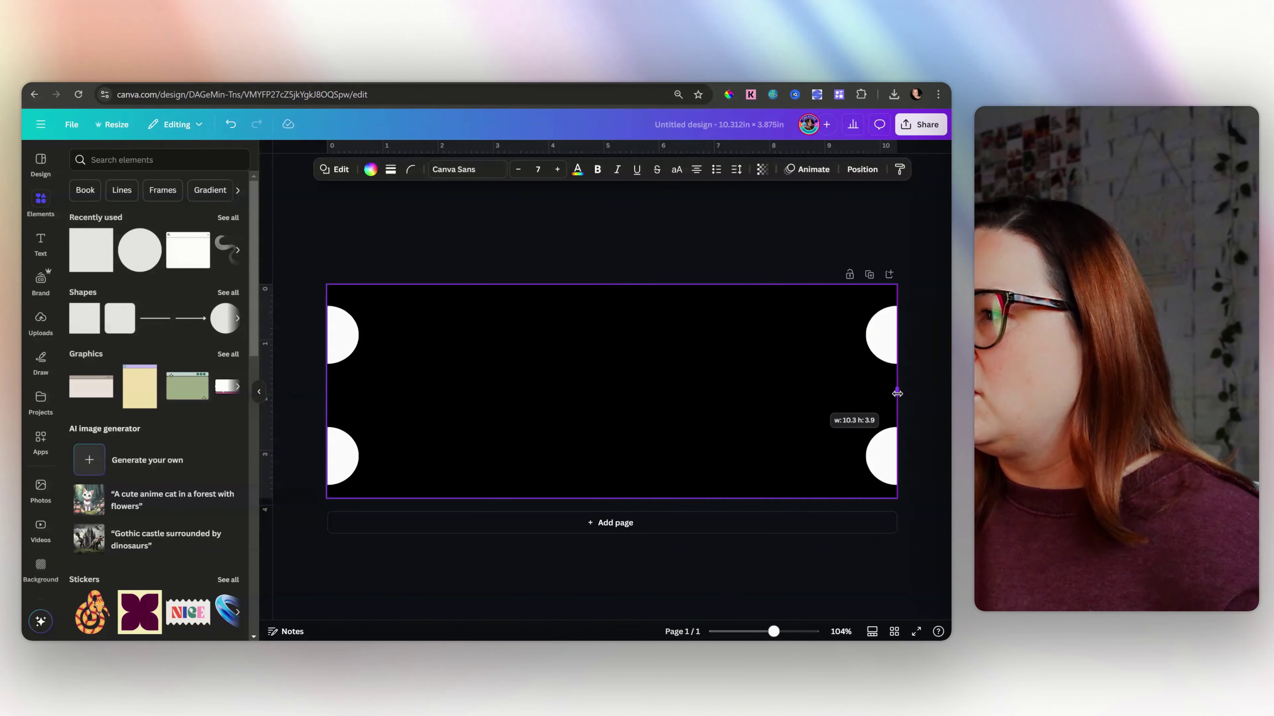
{"action": "key", "text": "Escape"}
{"action": "left_click", "coordinate": [888, 413]}
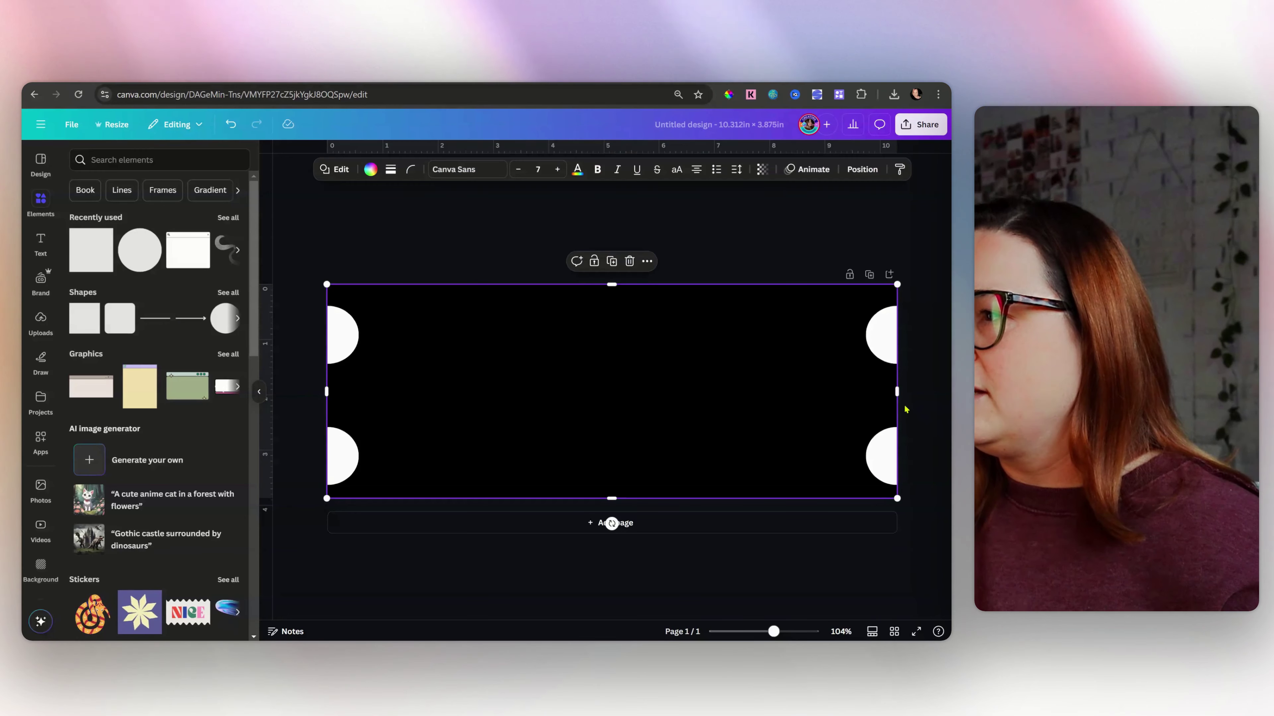
{"action": "left_click", "coordinate": [930, 410]}
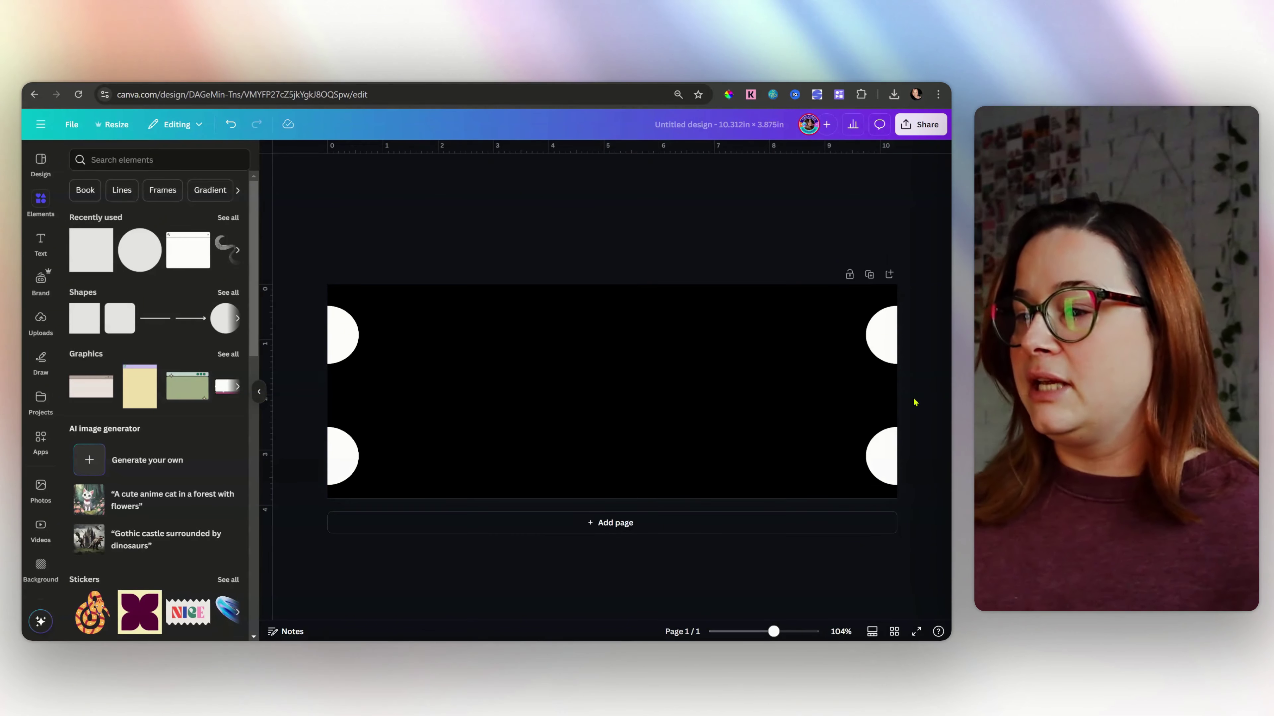
{"action": "left_click", "coordinate": [590, 490]}
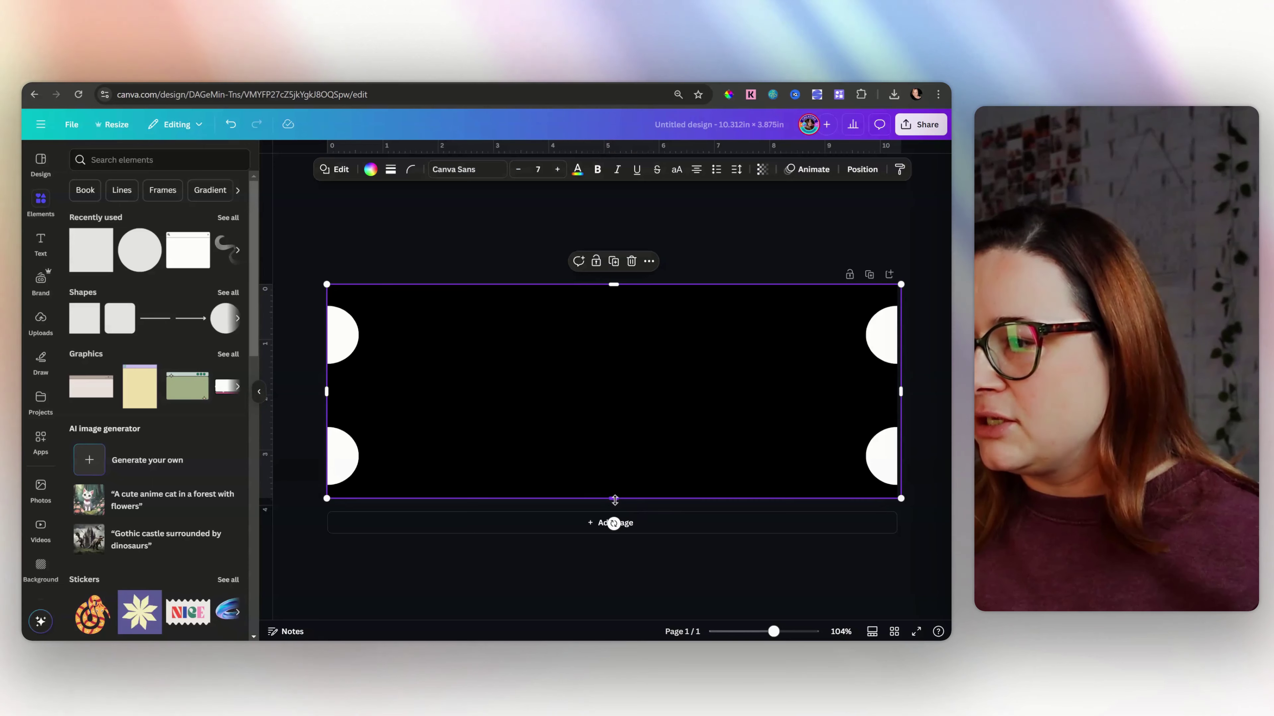
{"action": "left_click_drag", "start_coordinate": [614, 500], "coordinate": [615, 505]}
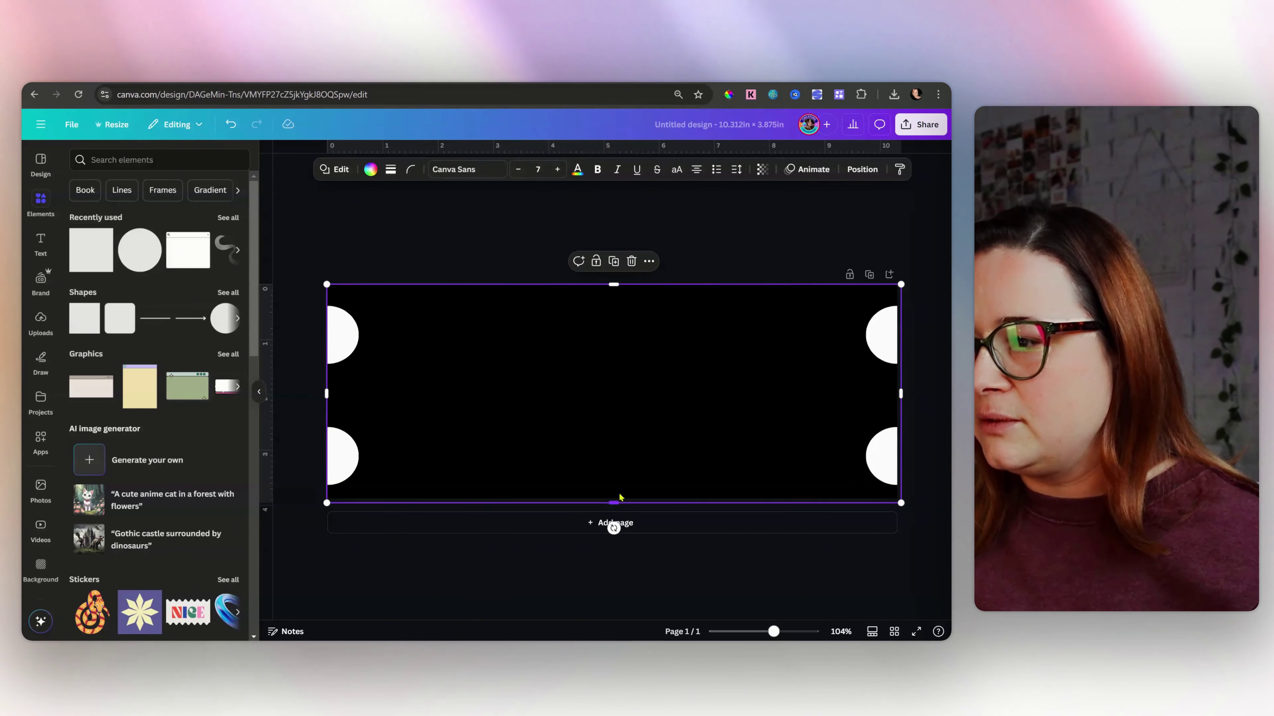
{"action": "left_click", "coordinate": [795, 234]}
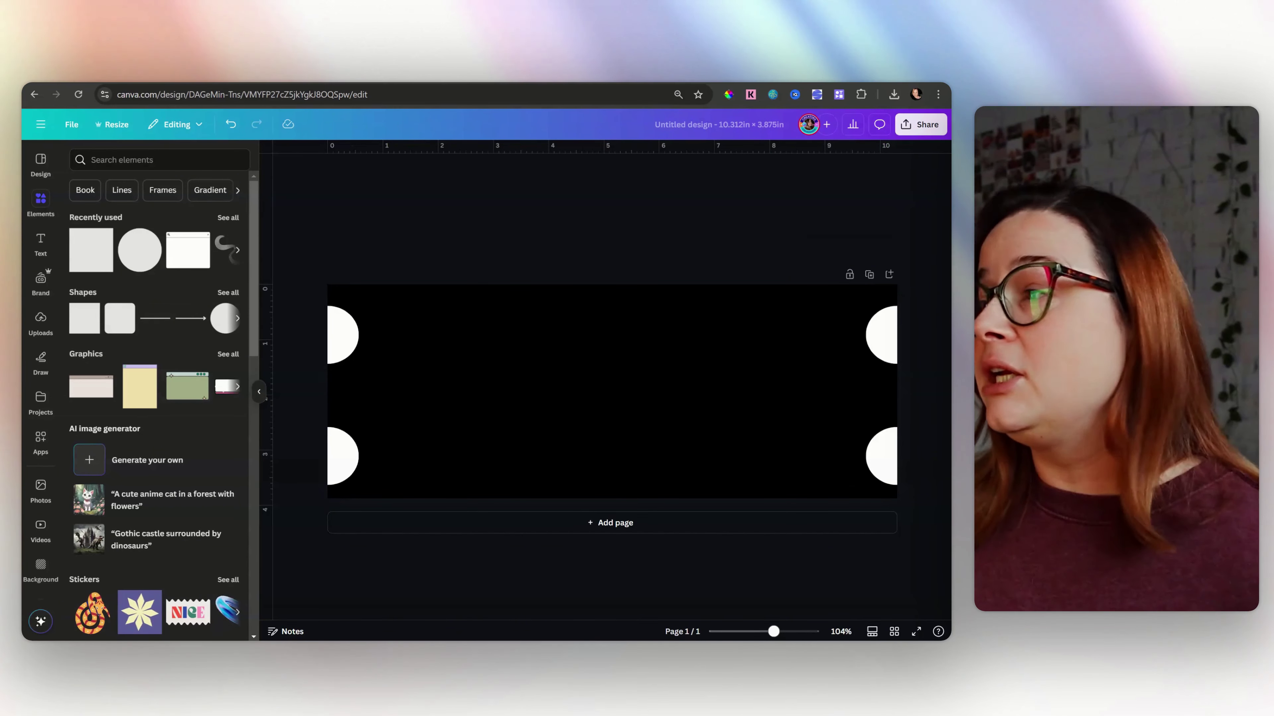
- Download the mug template design as a JPG
{"action": "left_click", "coordinate": [909, 132]}
{"action": "left_click", "coordinate": [848, 202]}
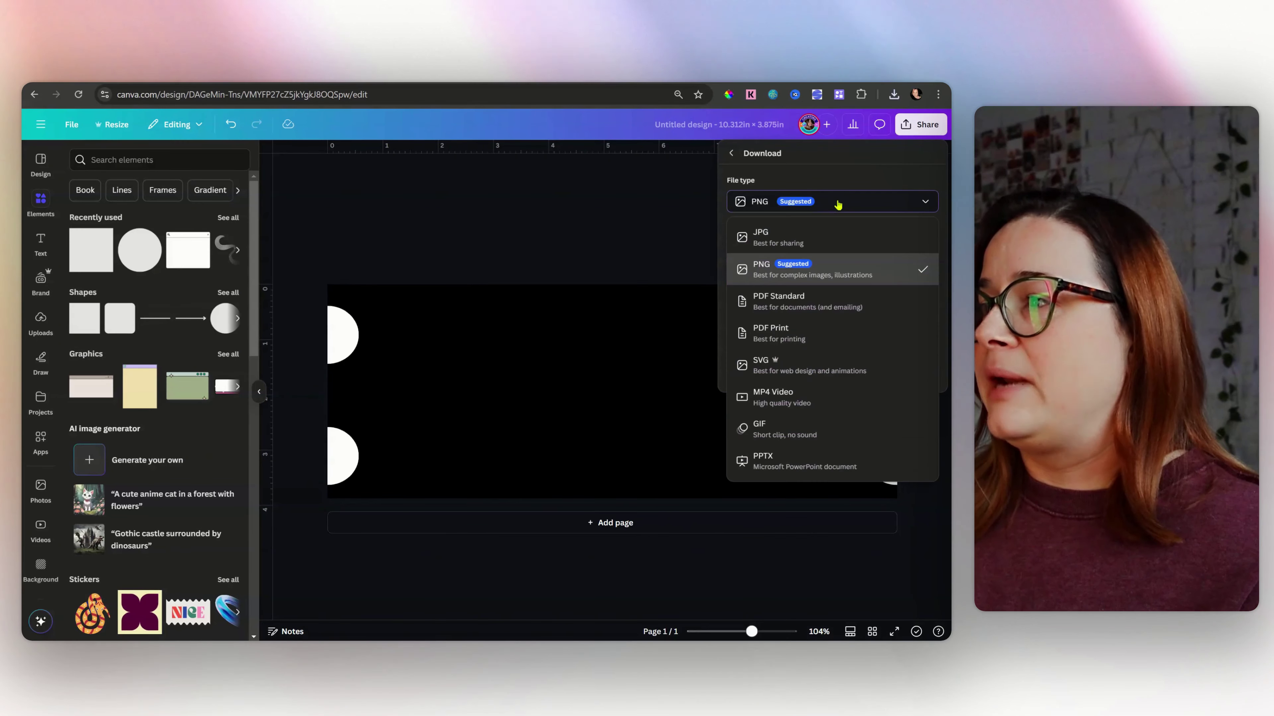
{"action": "left_click", "coordinate": [827, 238]}
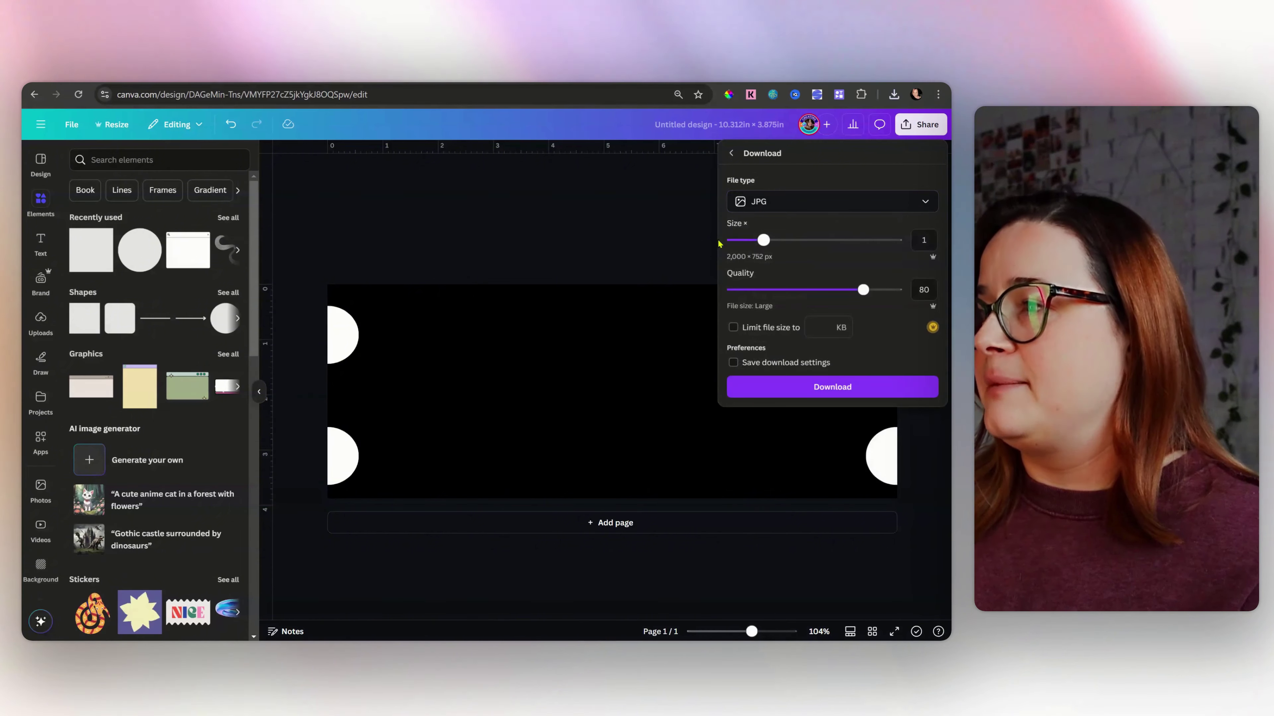
{"action": "left_click", "coordinate": [819, 382]}
{"action": "left_click", "coordinate": [620, 261]}
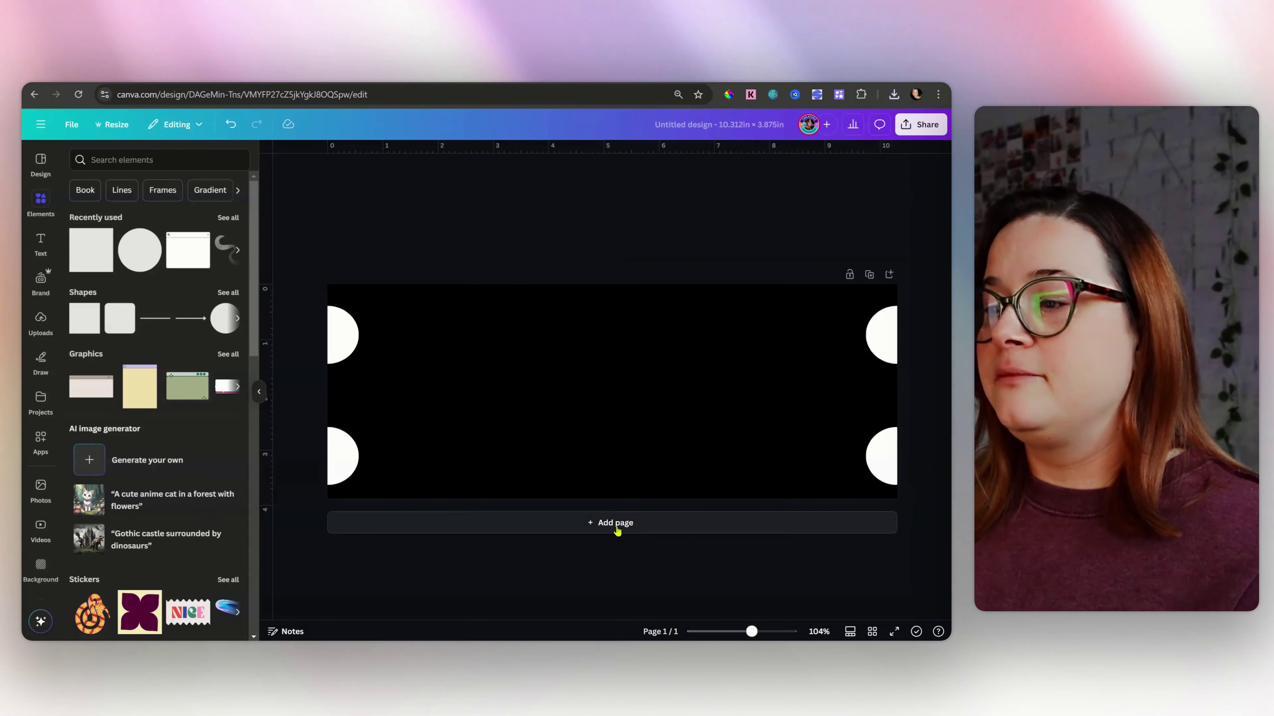
- Add a second page, place the uploaded black-and-white mug template image on it and enlarge it to fill the page
{"action": "left_click", "coordinate": [608, 523]}
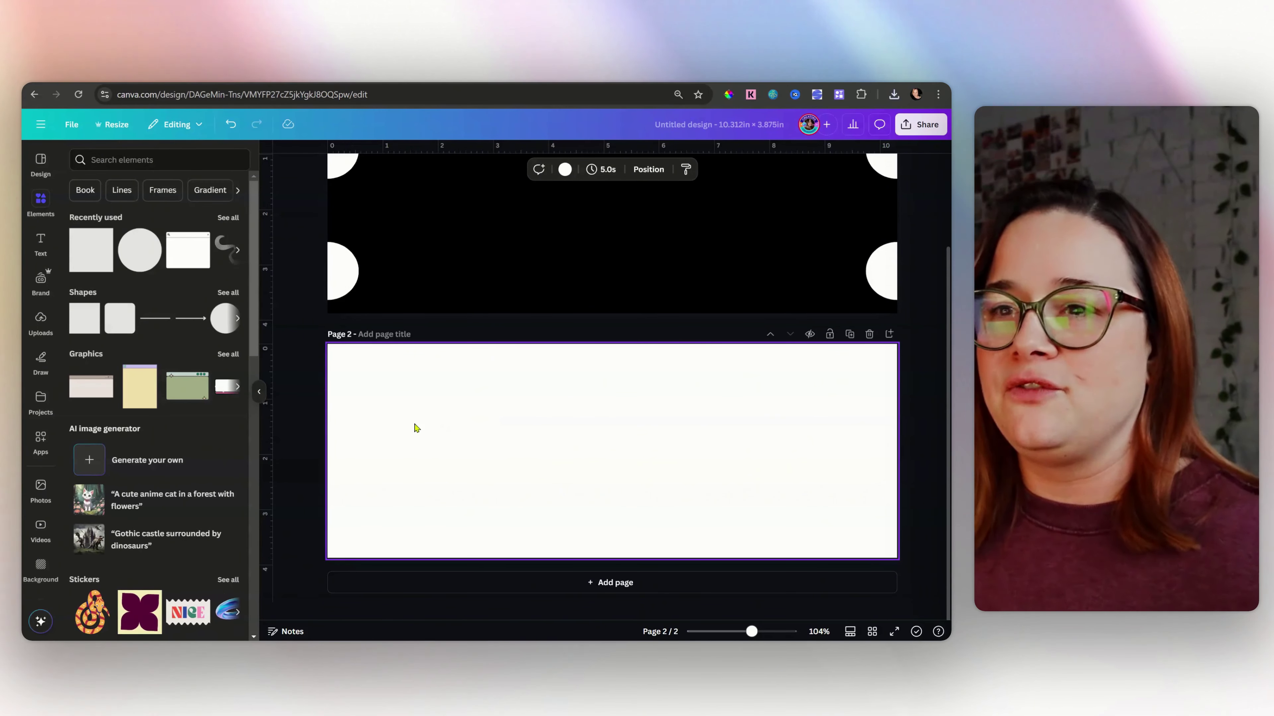
{"action": "left_click", "coordinate": [42, 321]}
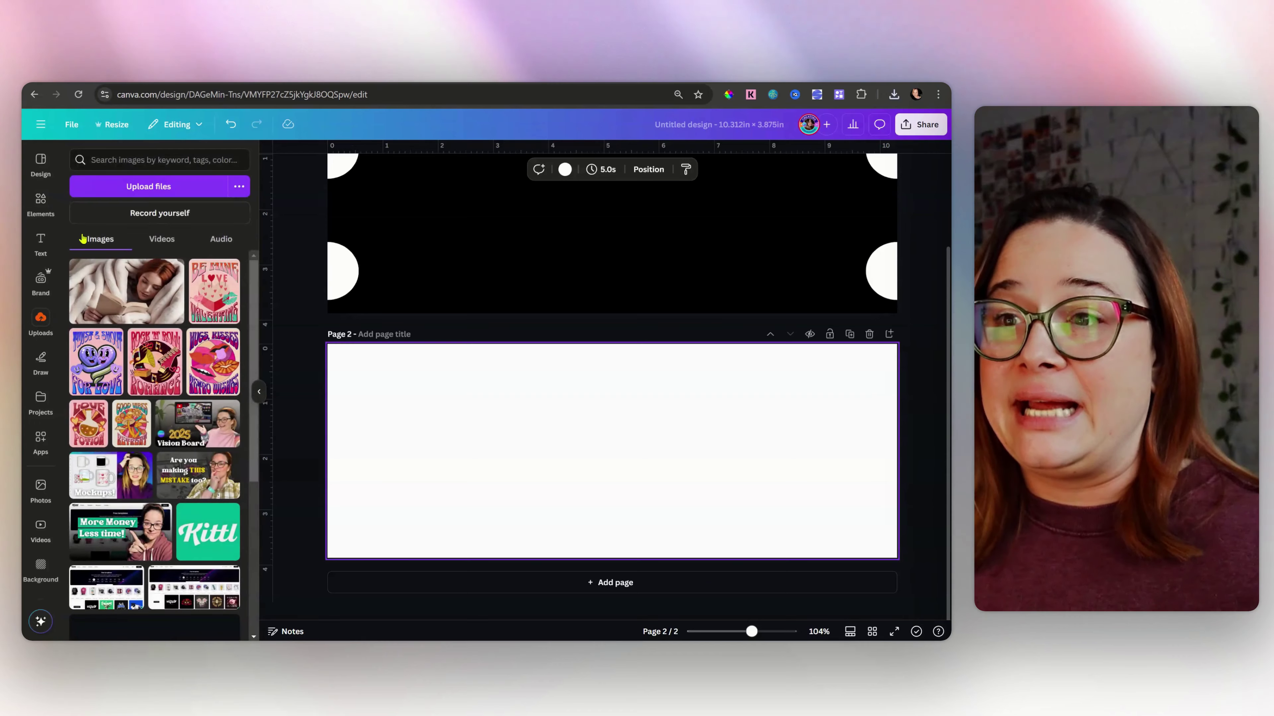
{"action": "left_click_drag", "start_coordinate": [155, 291], "coordinate": [468, 416]}
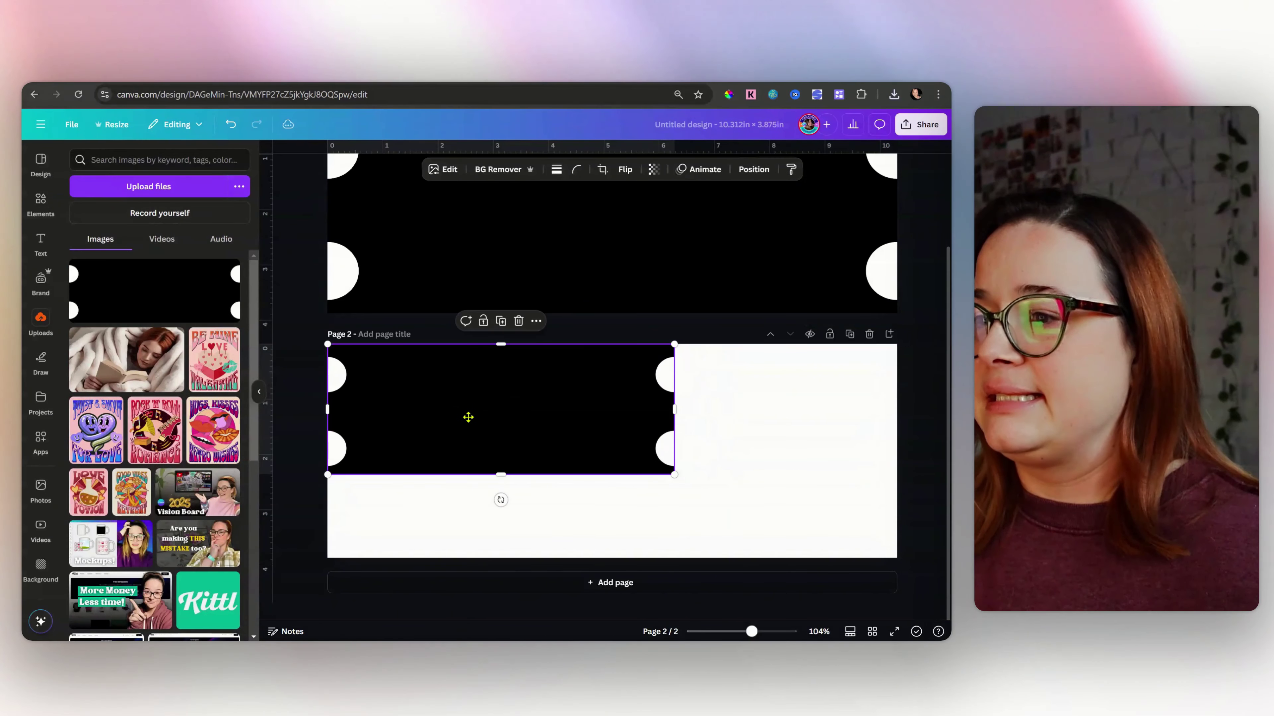
{"action": "left_click_drag", "start_coordinate": [674, 474], "coordinate": [897, 558]}
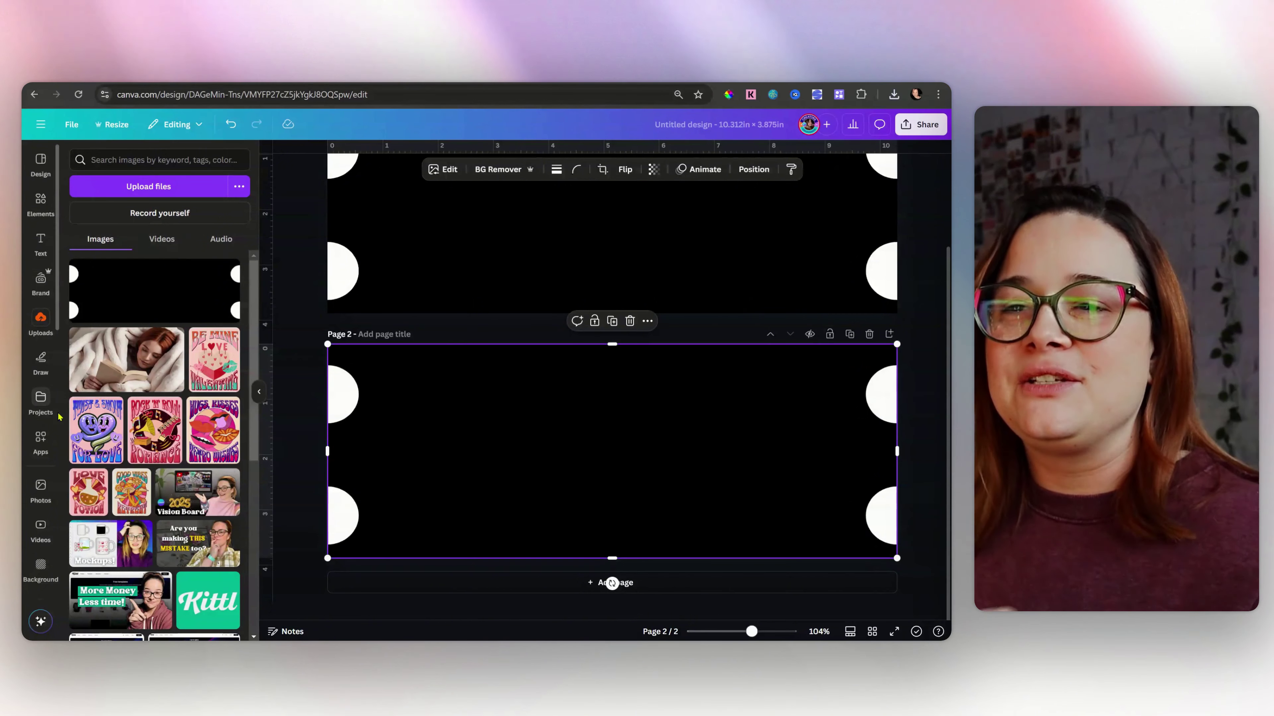
- Generate a custom mockup template from the mug template image on page 2 with the Mockups app
{"action": "scroll", "coordinate": [56, 412], "scroll_direction": "down", "scroll_amount": 5}
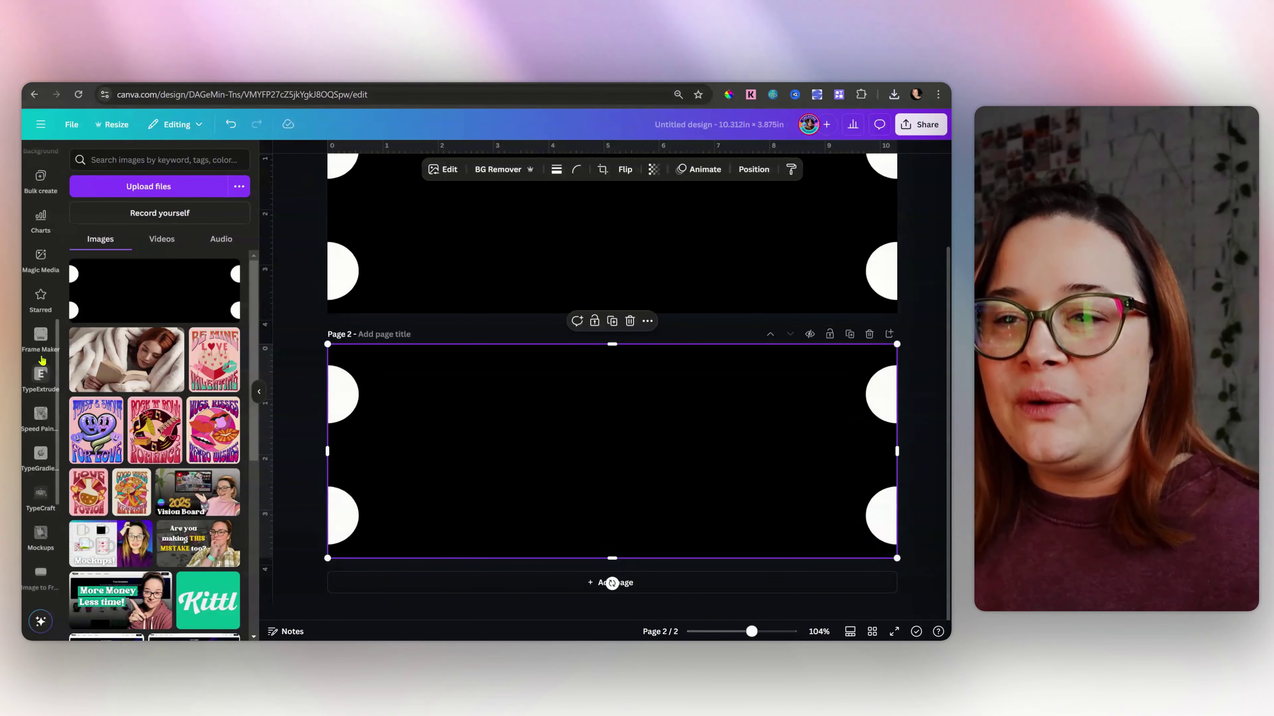
{"action": "scroll", "coordinate": [28, 542], "scroll_direction": "down", "scroll_amount": 3}
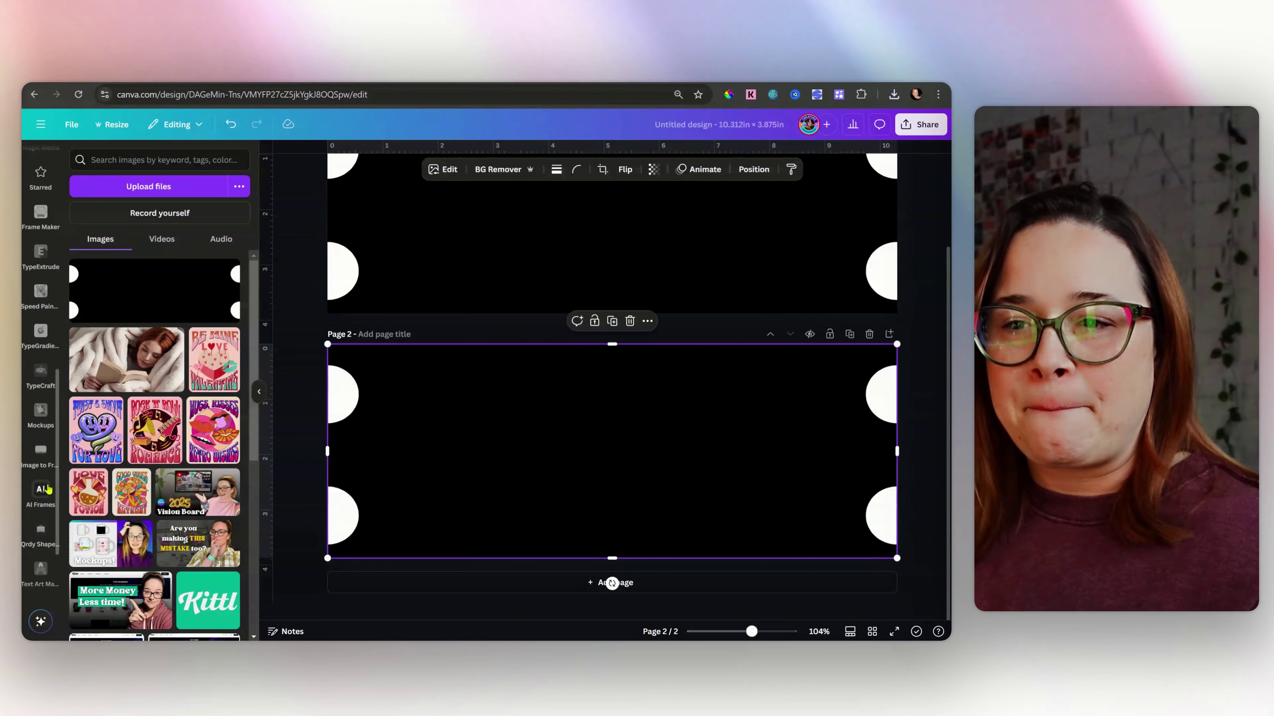
{"action": "left_click", "coordinate": [40, 411]}
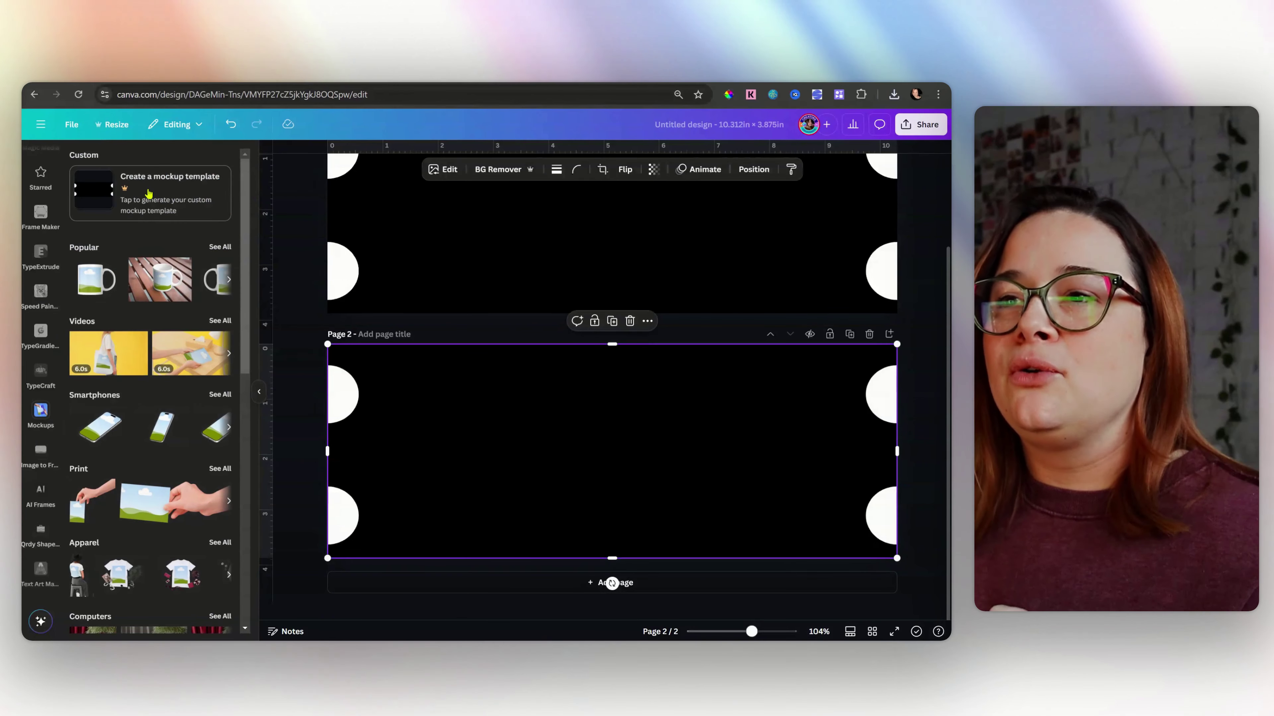
{"action": "left_click", "coordinate": [148, 193]}
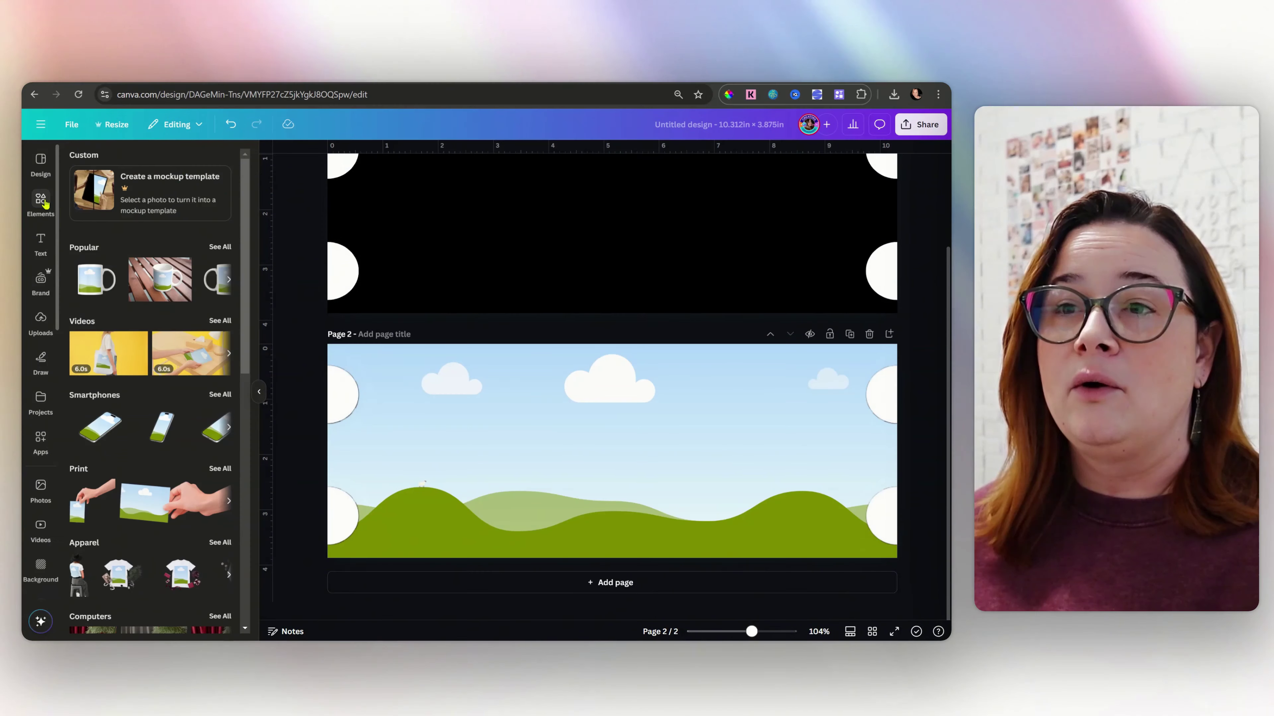
- Fill the mockup frame on page 2 with the black, white and orange cat graphic from the "cute cat pattern" results
{"action": "left_click", "coordinate": [40, 200]}
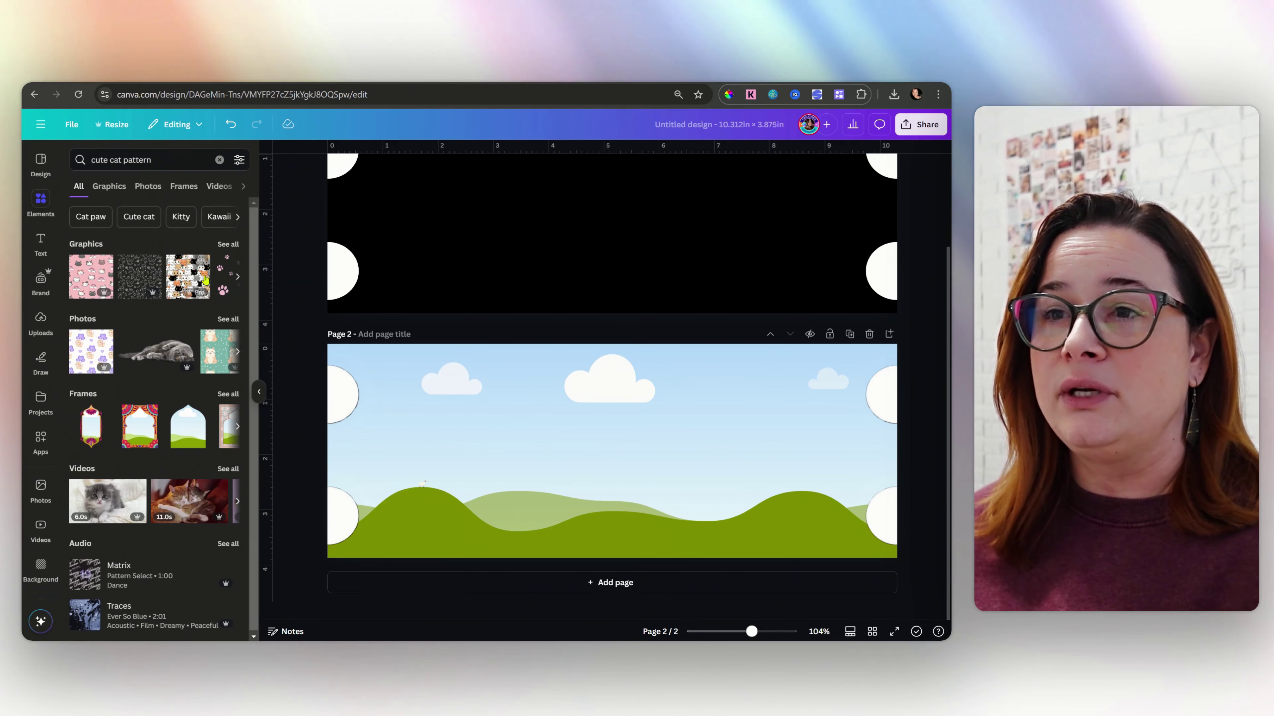
{"action": "left_click", "coordinate": [206, 280]}
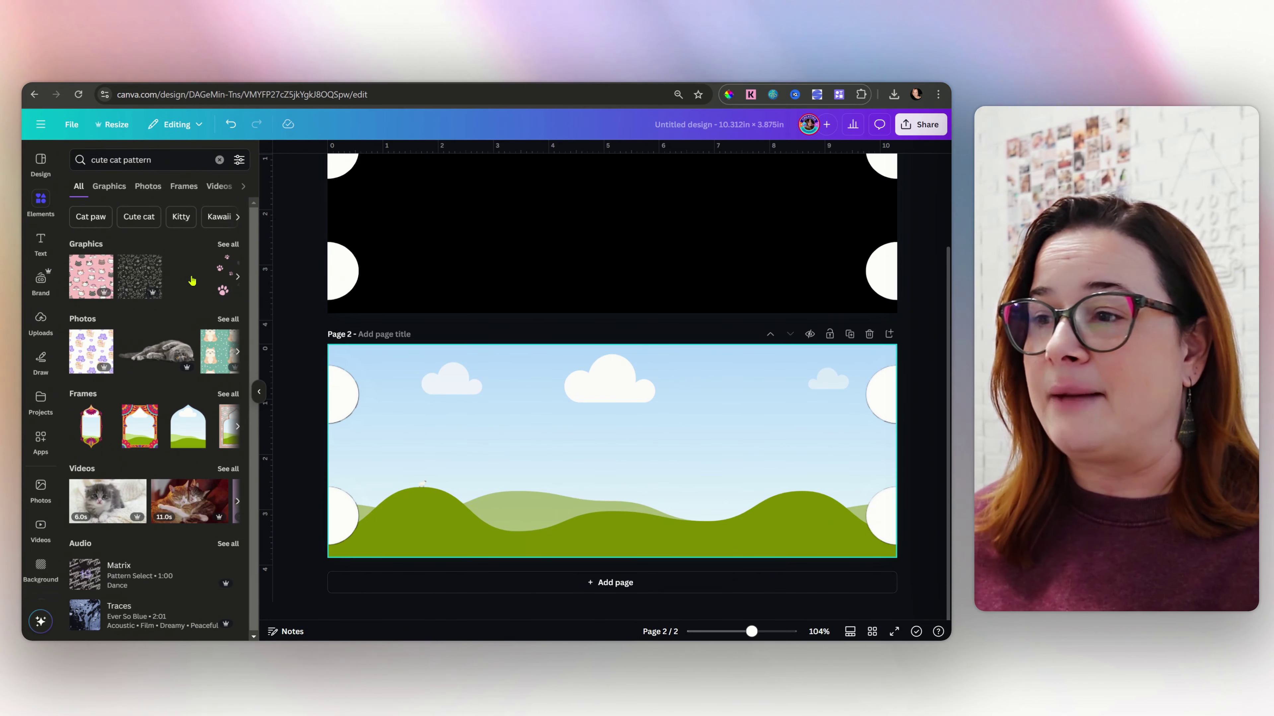
{"action": "left_click_drag", "start_coordinate": [192, 280], "coordinate": [624, 450]}
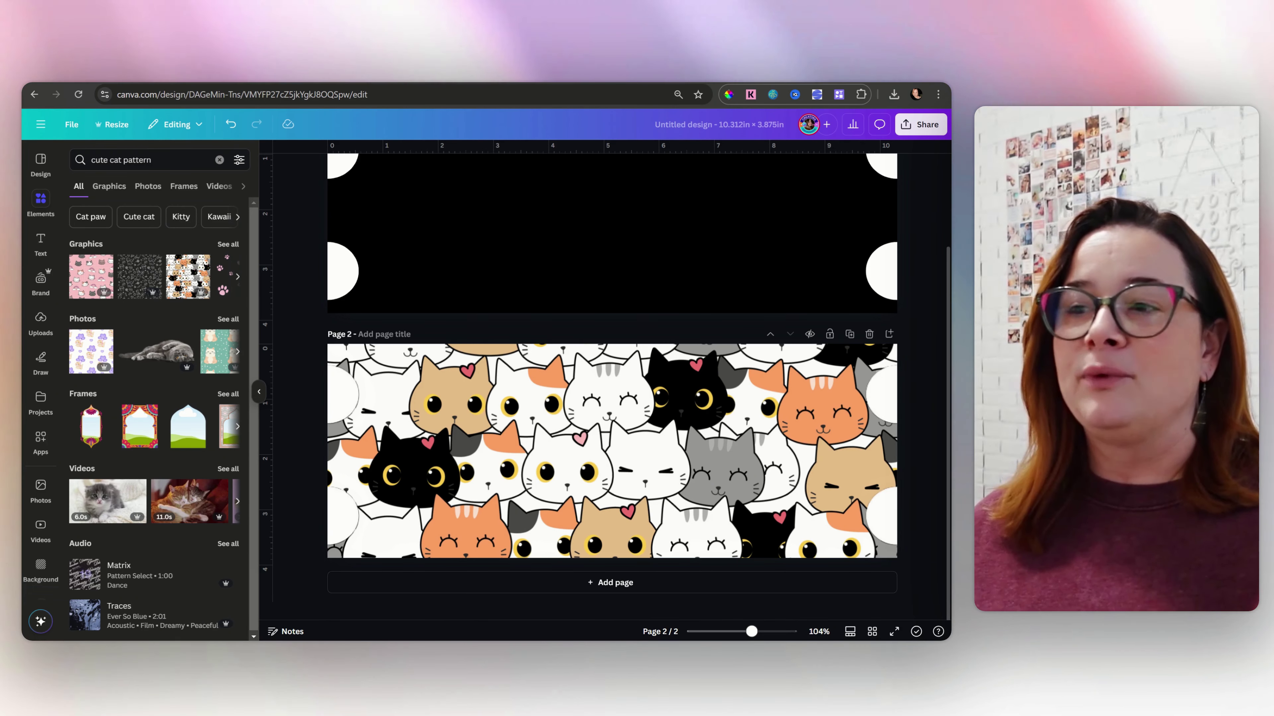
- Try to erase the upper-left white half circle from the page 2 template image with Magic Eraser, and undo the erasure
{"action": "left_click", "coordinate": [339, 520]}
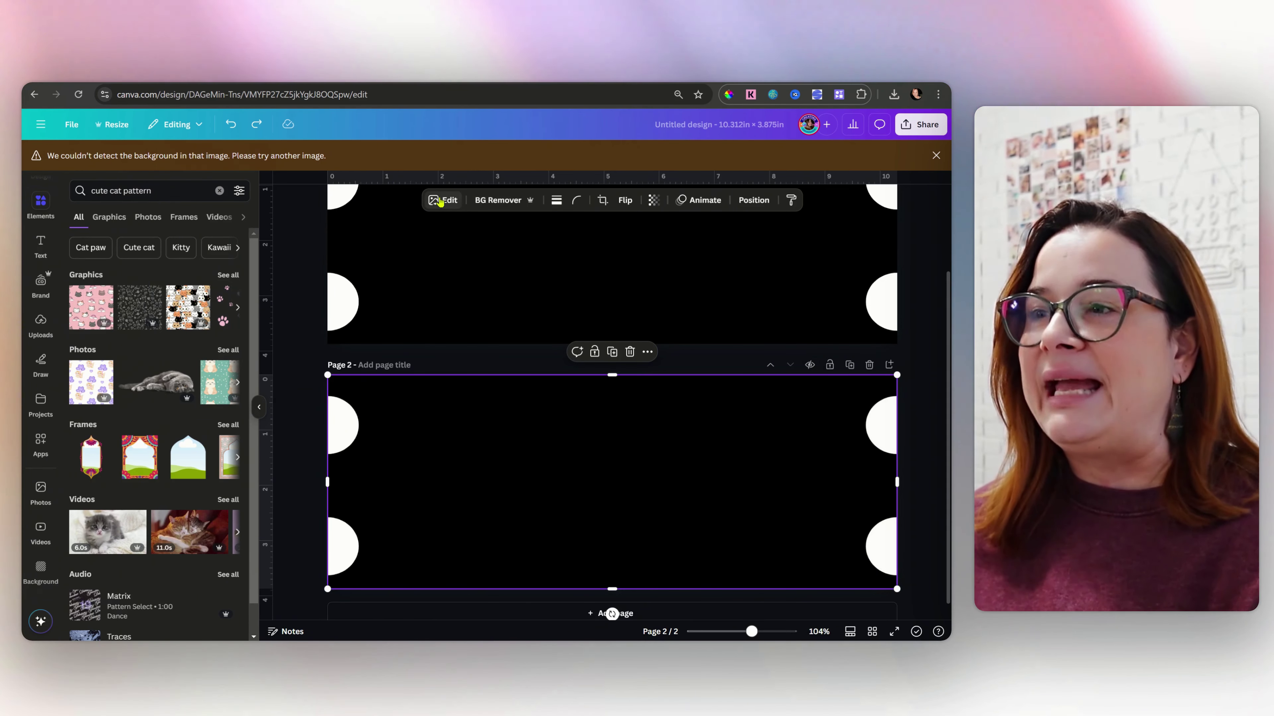
{"action": "left_click", "coordinate": [442, 200]}
{"action": "left_click", "coordinate": [145, 285]}
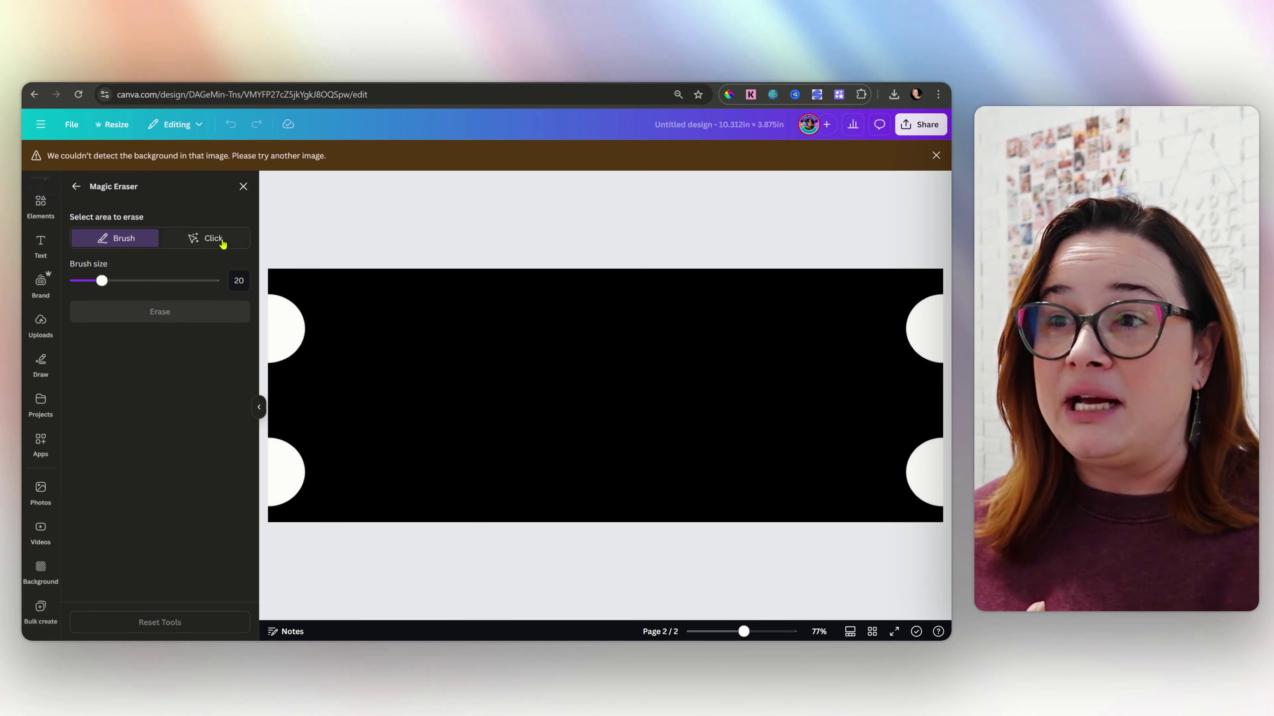
{"action": "left_click", "coordinate": [222, 243]}
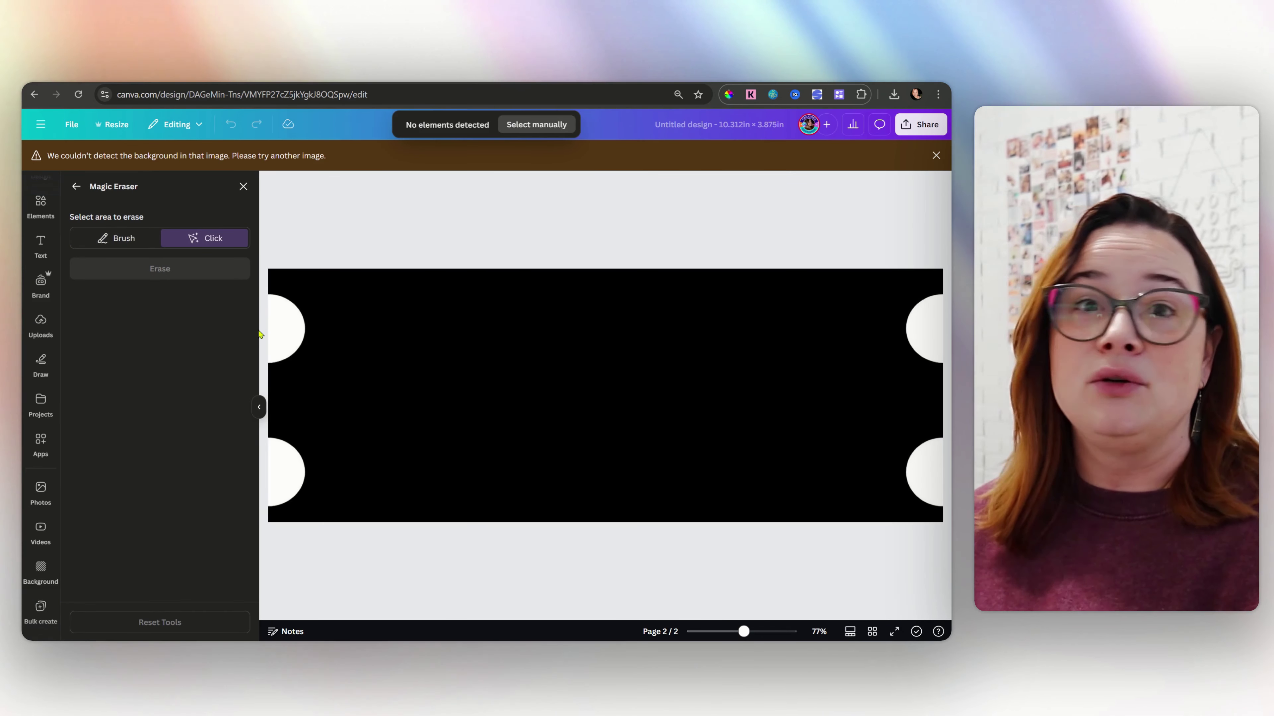
{"action": "left_click", "coordinate": [282, 324]}
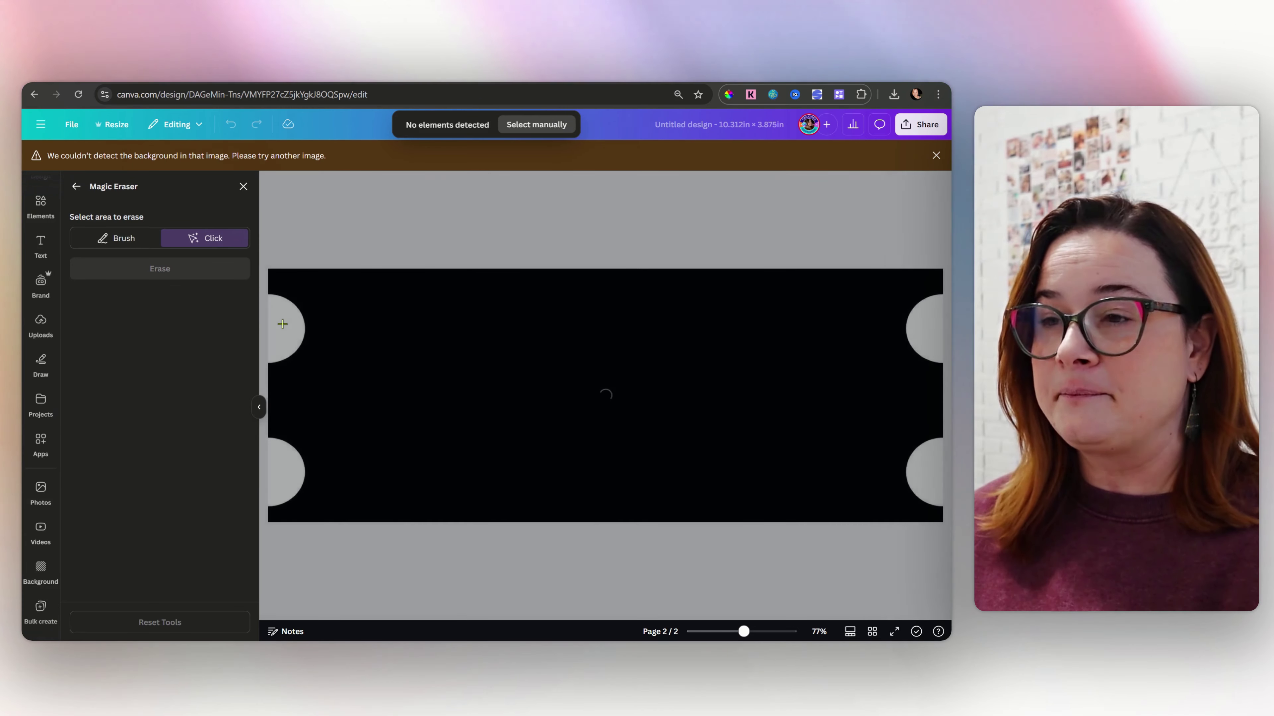
{"action": "left_click", "coordinate": [160, 269]}
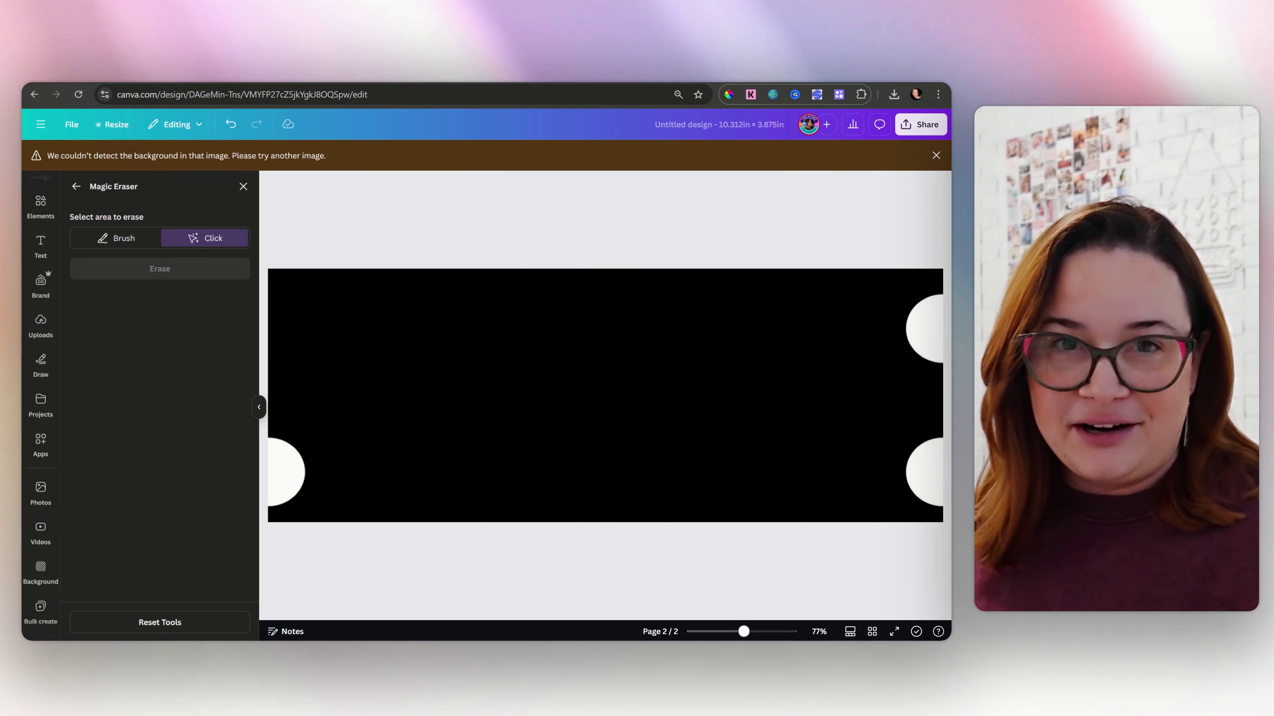
{"action": "key", "text": "ctrl+z"}
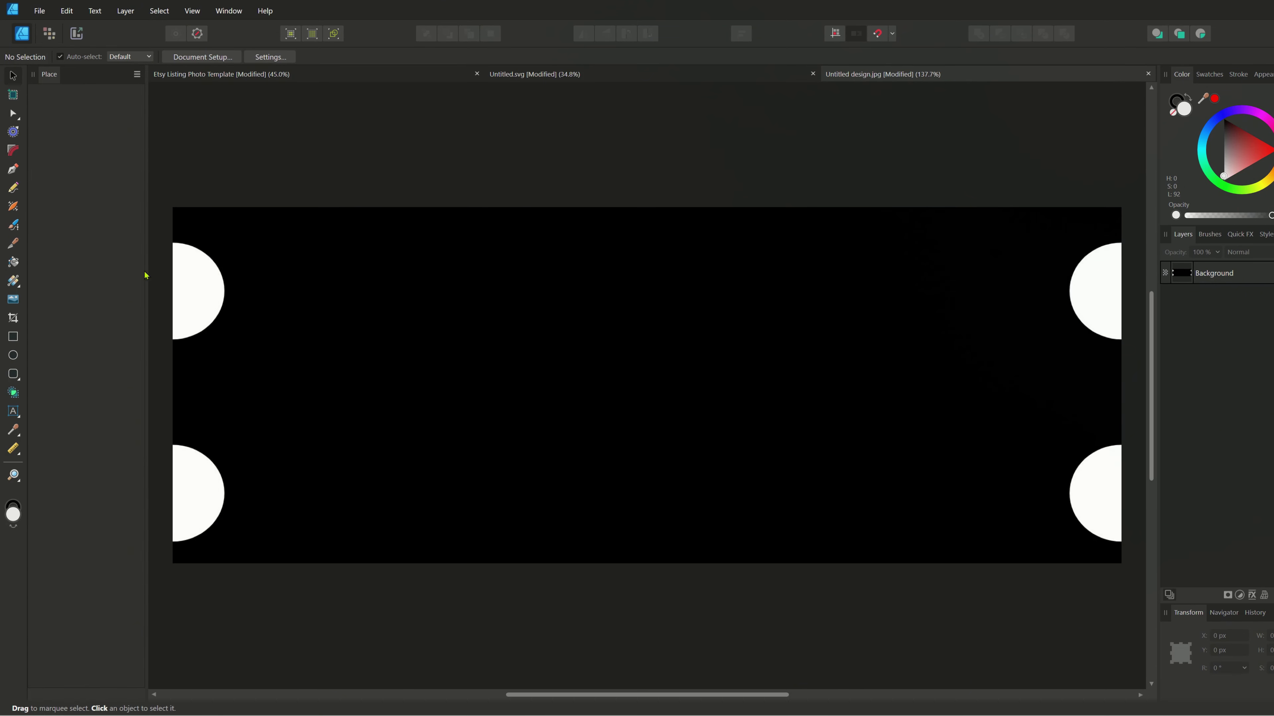
- In Affinity Designer, select the four white half circles with the Selection Brush, delete them to leave transparency, and export the image
{"action": "left_click", "coordinate": [52, 36]}
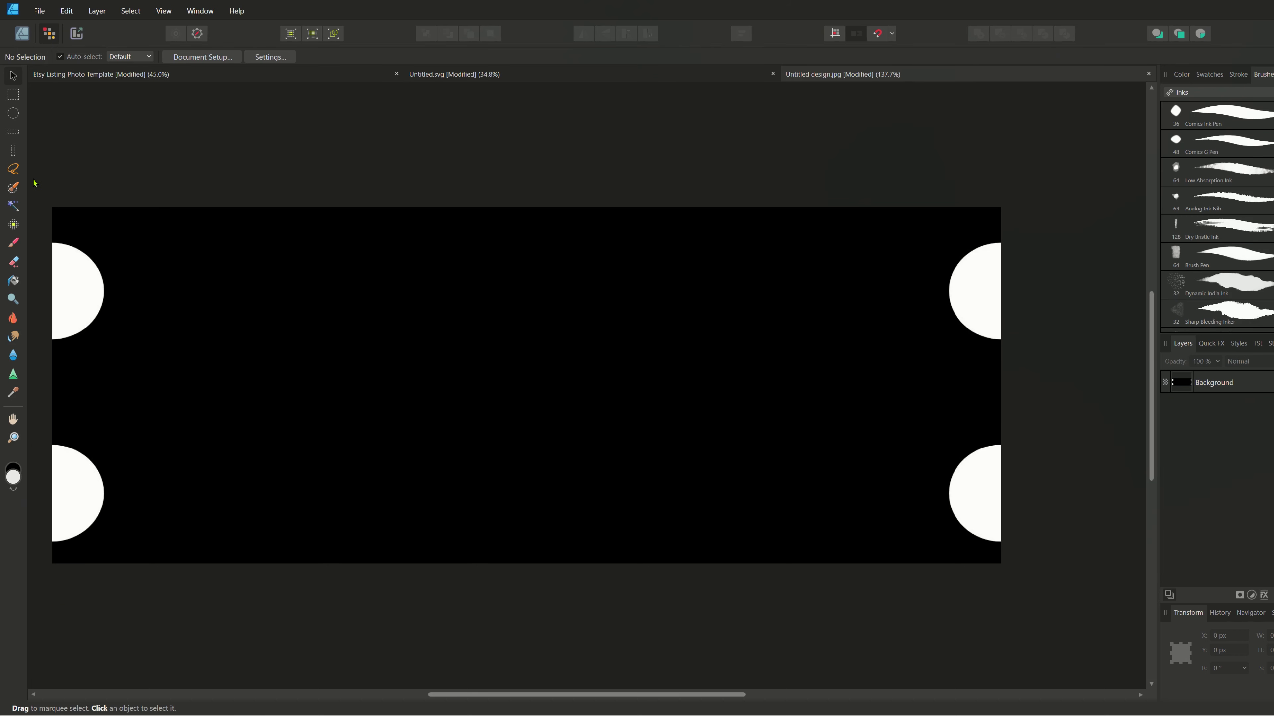
{"action": "left_click", "coordinate": [12, 188]}
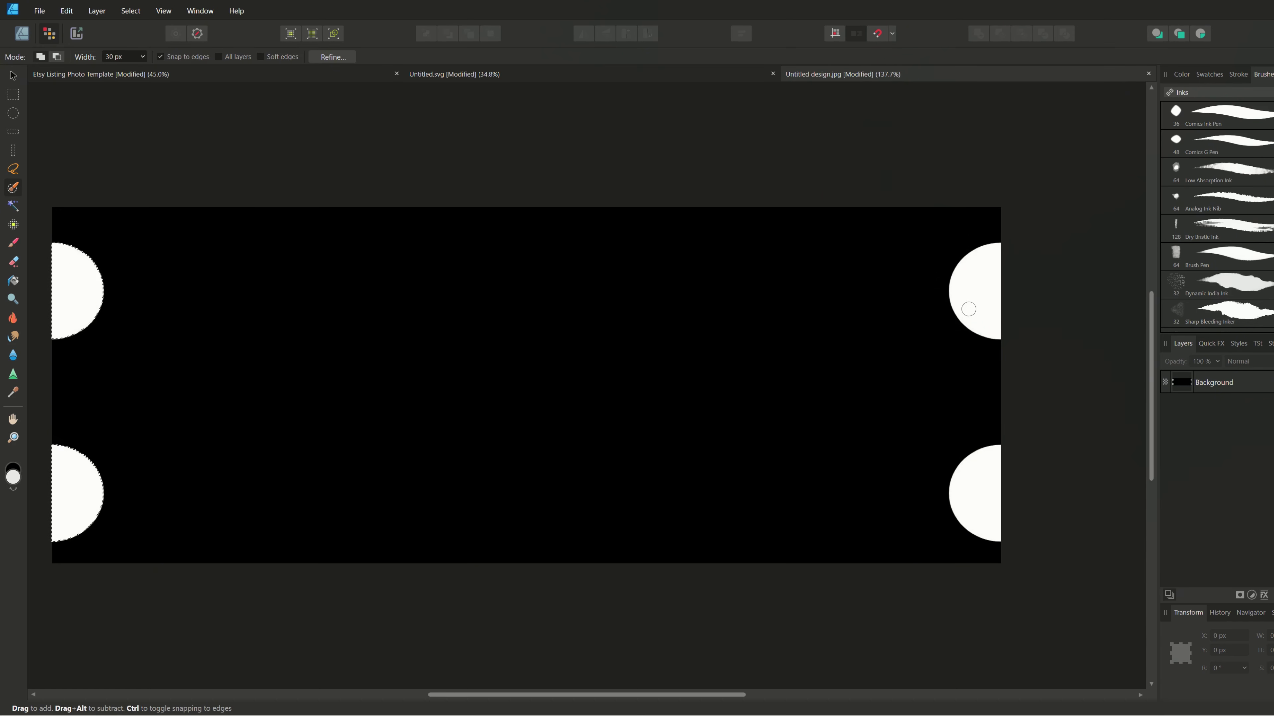
{"action": "key", "text": "v"}
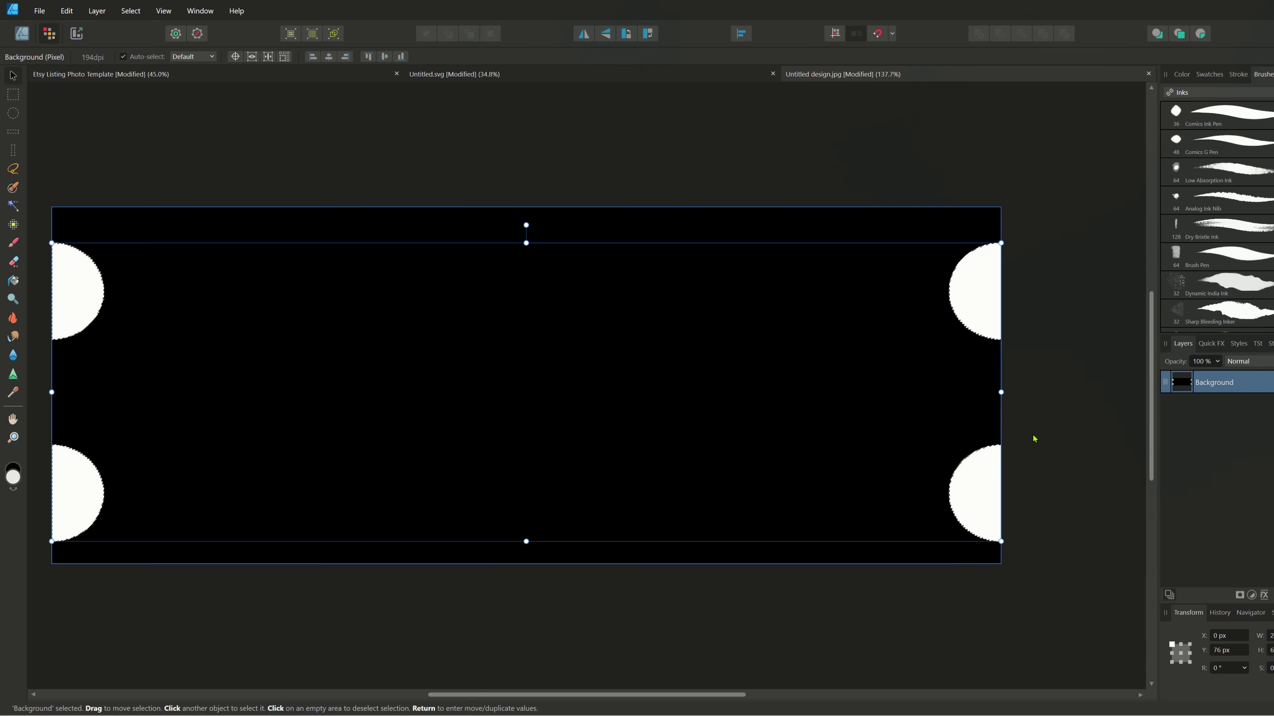
{"action": "key", "text": "Delete"}
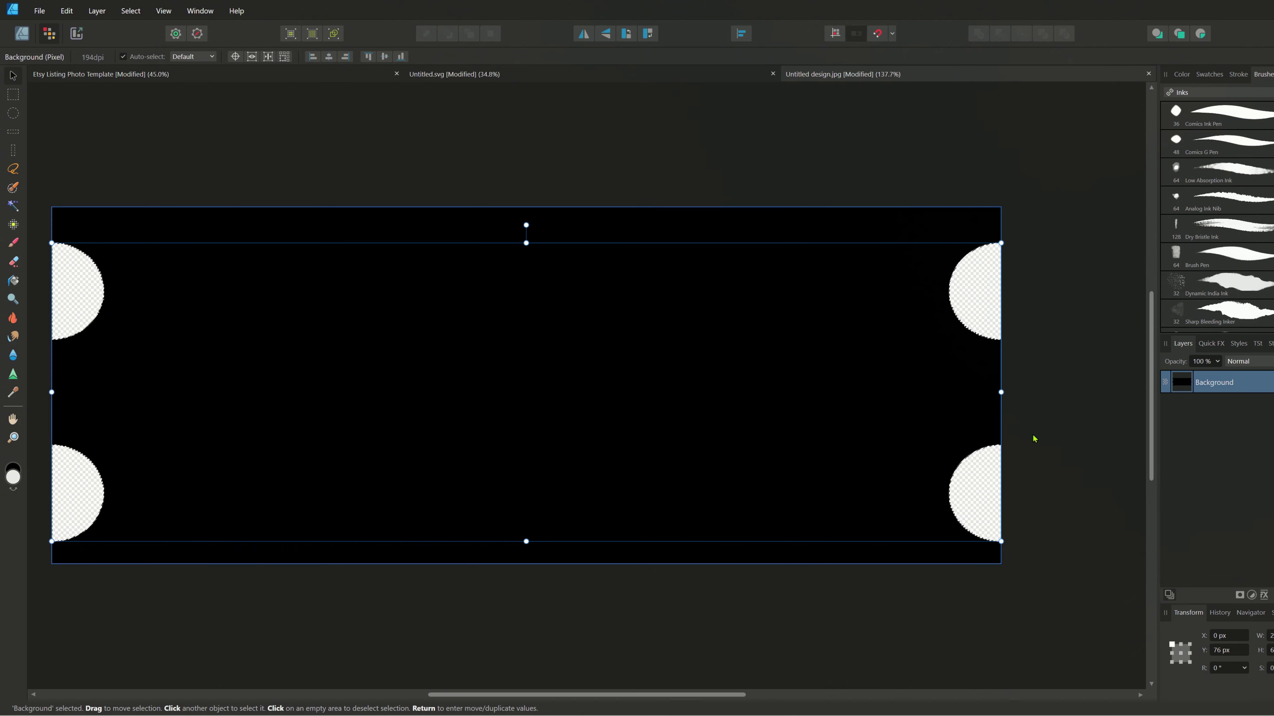
{"action": "key", "text": "ctrl+d"}
{"action": "left_click", "coordinate": [1034, 439]}
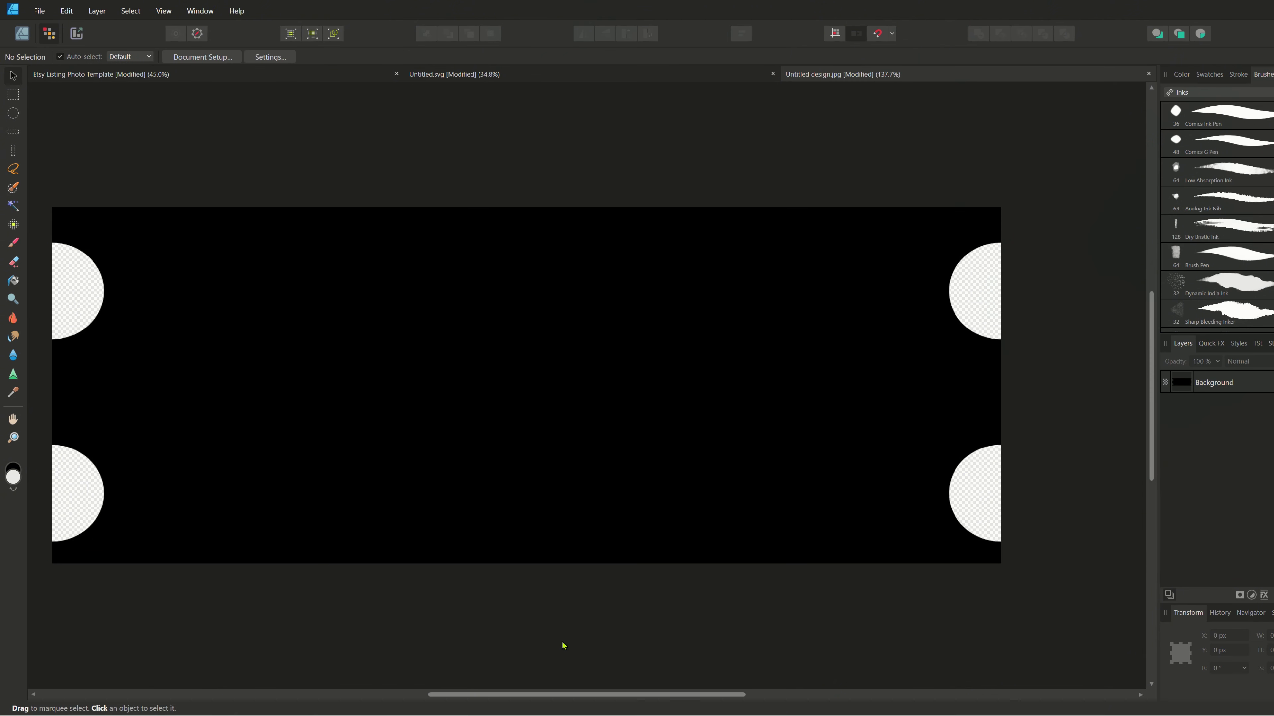
{"action": "left_click", "coordinate": [41, 11]}
{"action": "left_click", "coordinate": [59, 216]}
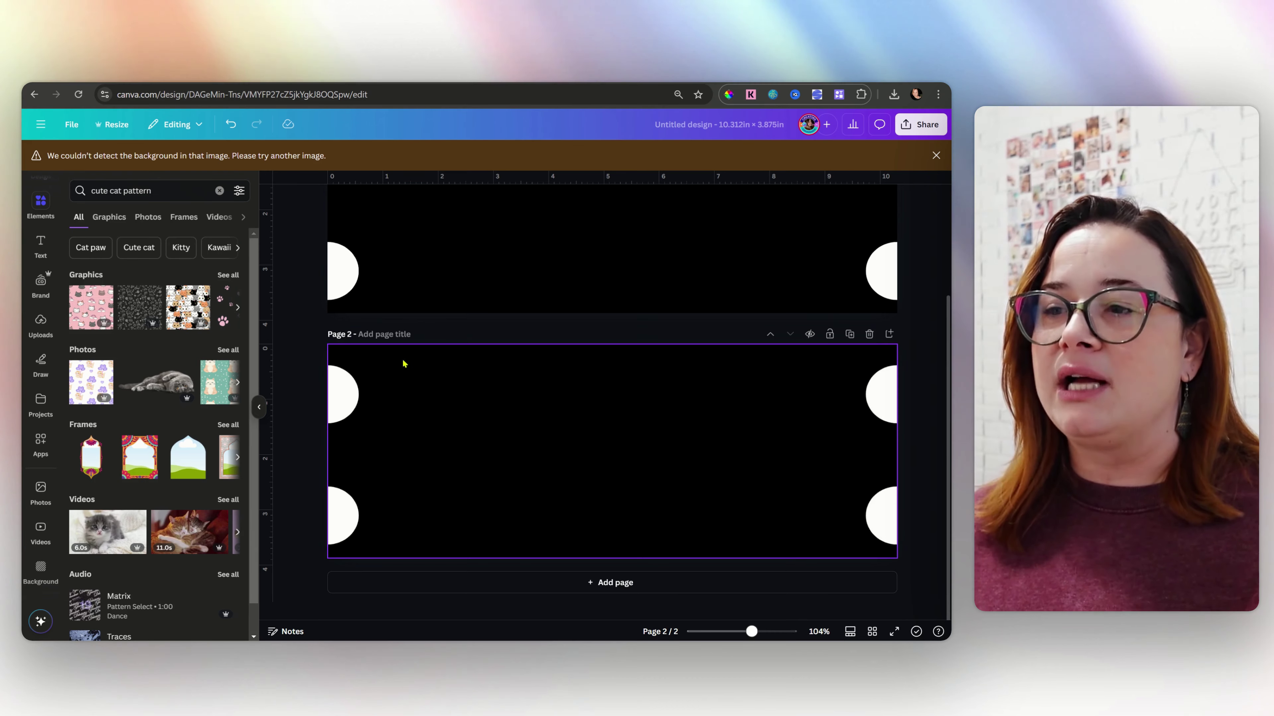
- In Canva, delete the template image from page 2 and set that page's background to light gray
{"action": "left_click", "coordinate": [403, 386]}
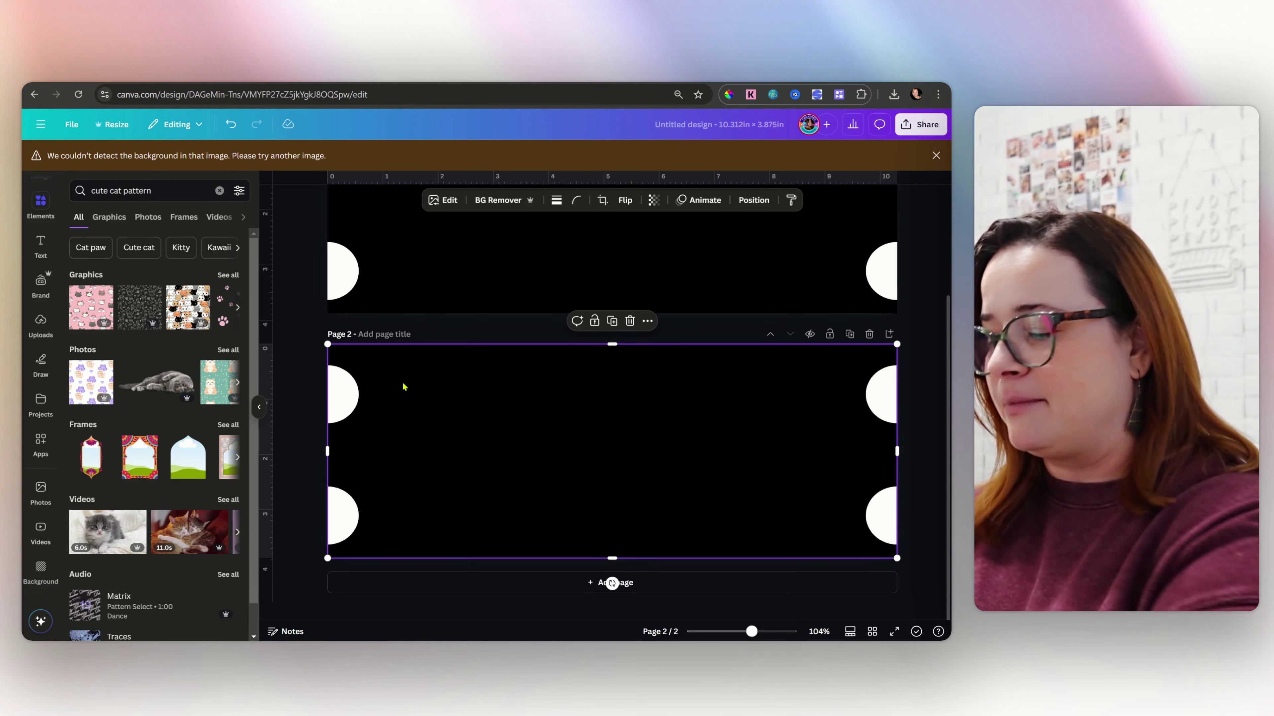
{"action": "key", "text": "Delete"}
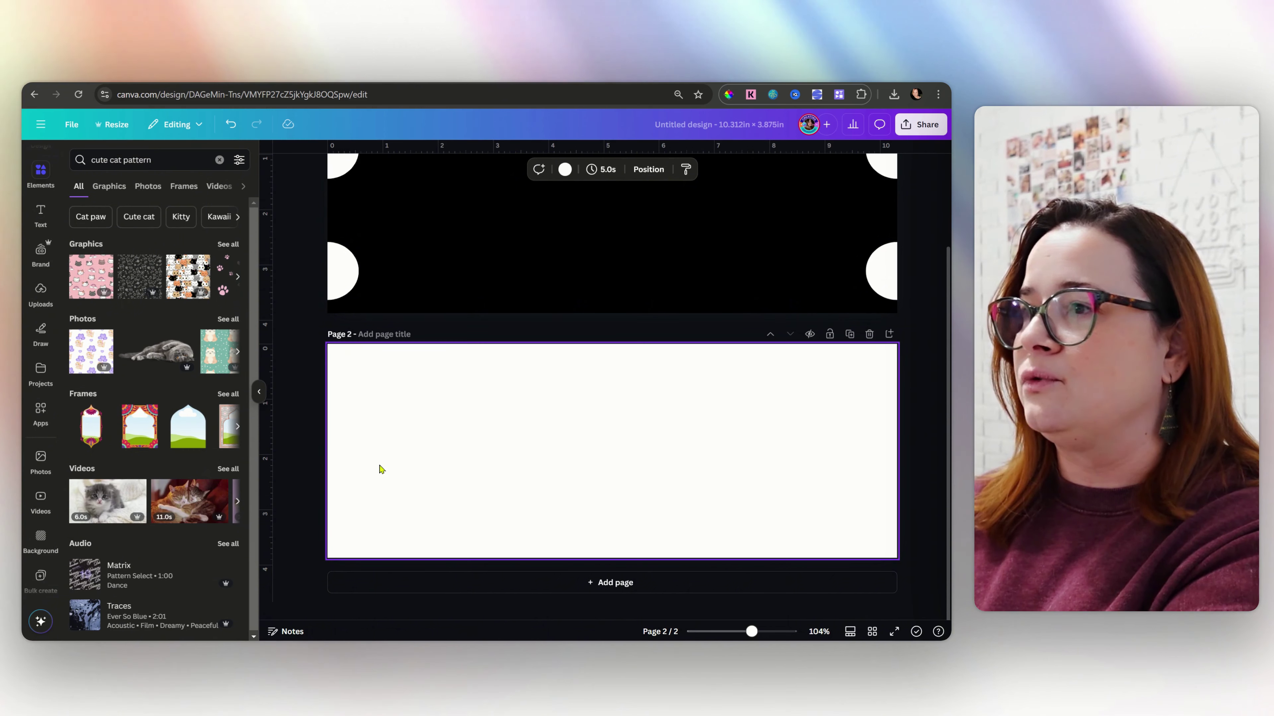
{"action": "left_click", "coordinate": [564, 177]}
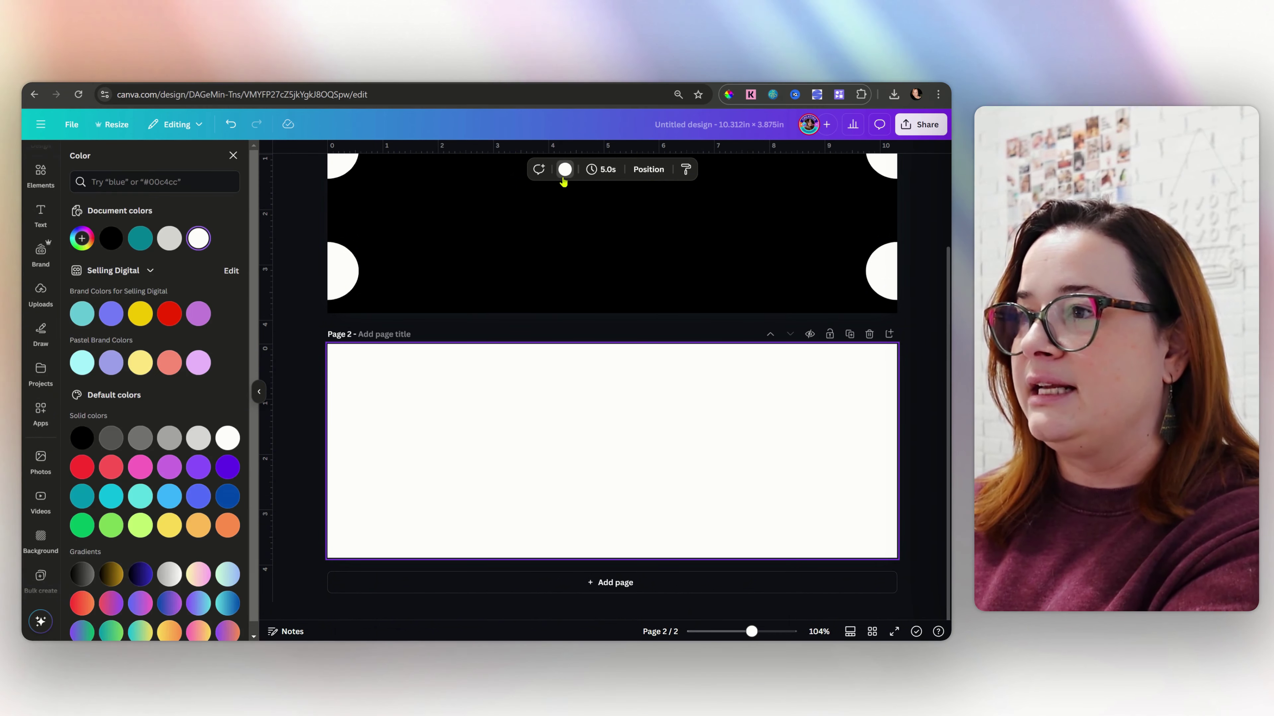
{"action": "left_click", "coordinate": [169, 238]}
{"action": "key", "text": "Escape"}
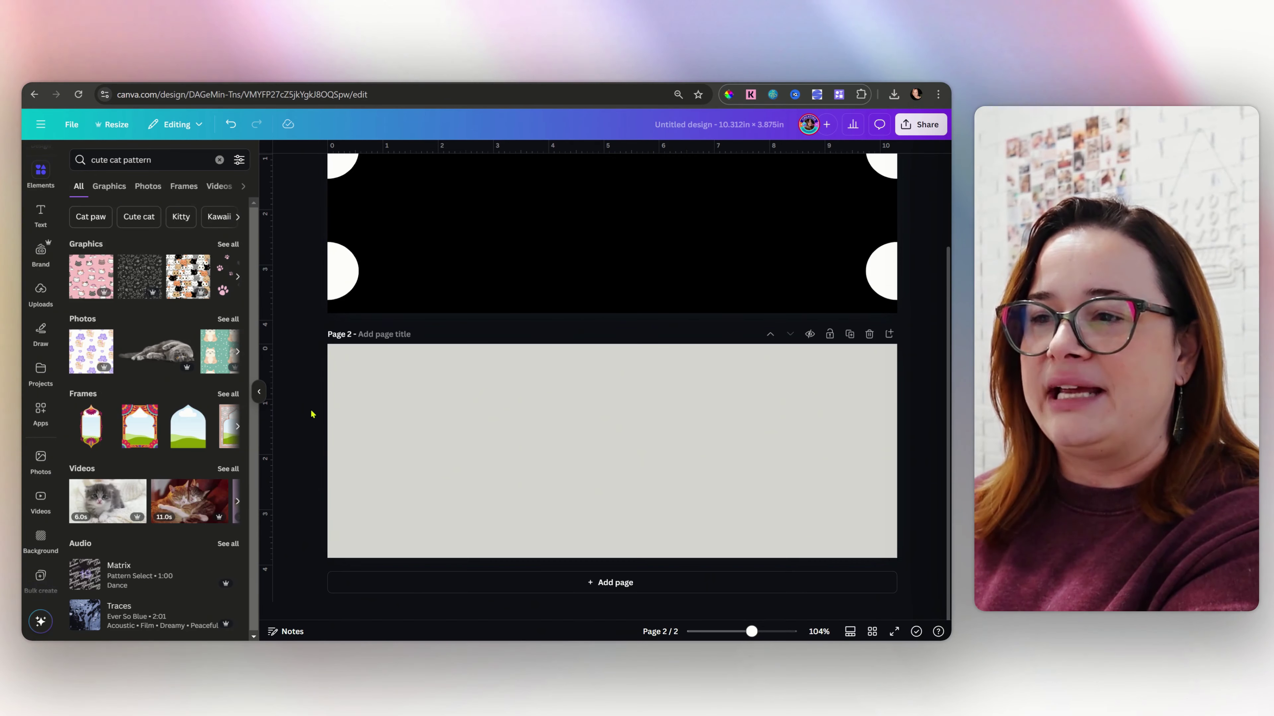
- Upload the template image with transparent half circles and enlarge it on page 2 to fill the whole page
{"action": "left_click", "coordinate": [40, 293]}
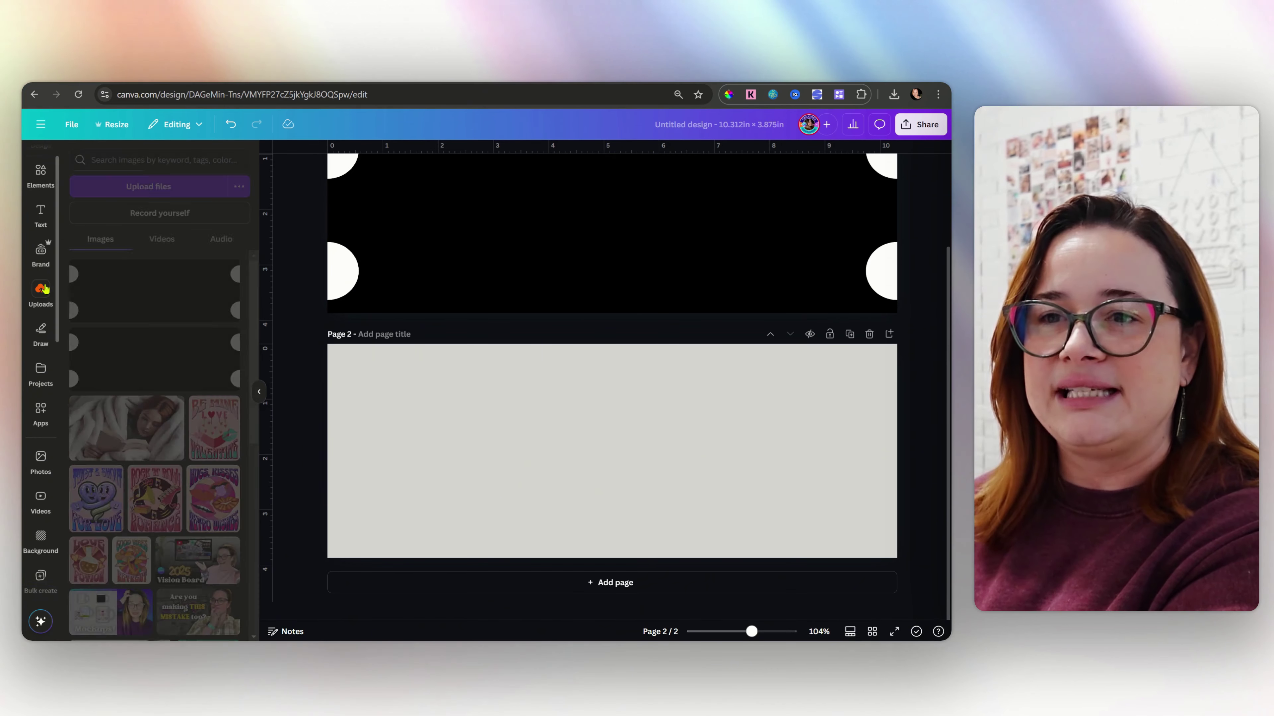
{"action": "left_click", "coordinate": [146, 189]}
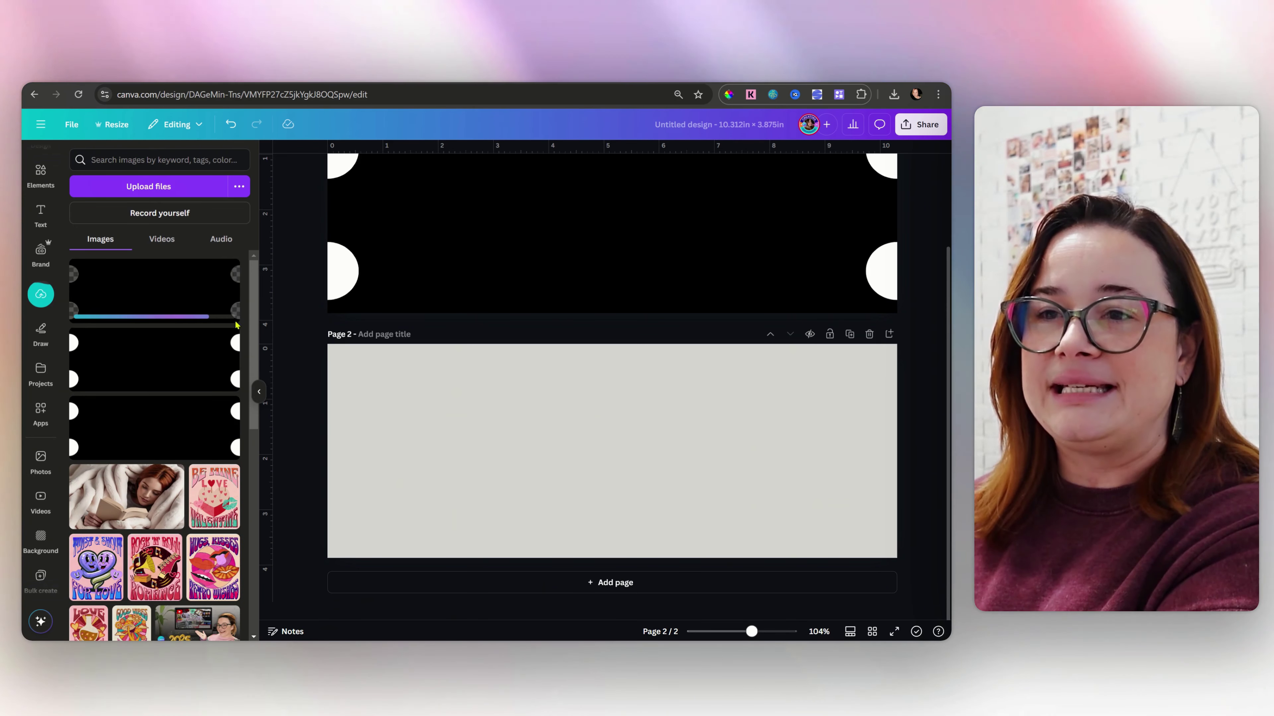
{"action": "left_click", "coordinate": [172, 308]}
{"action": "left_click_drag", "start_coordinate": [481, 463], "coordinate": [440, 439]}
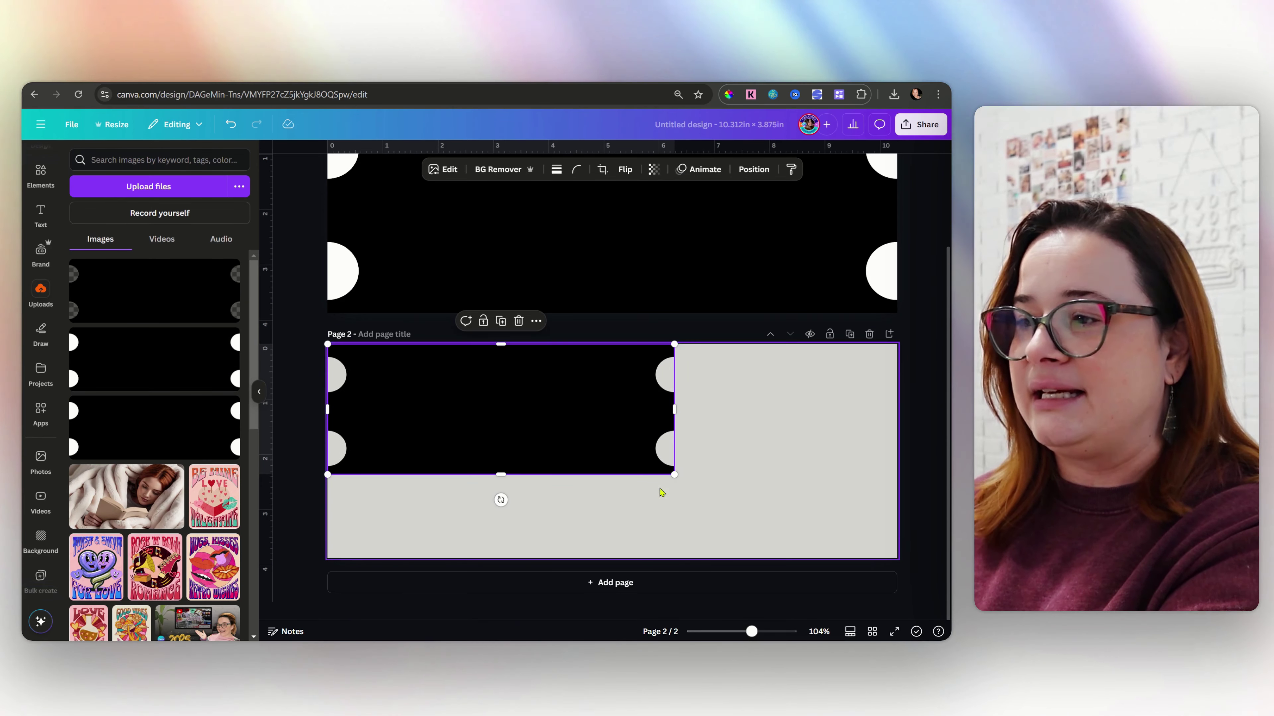
{"action": "left_click_drag", "start_coordinate": [674, 474], "coordinate": [897, 559]}
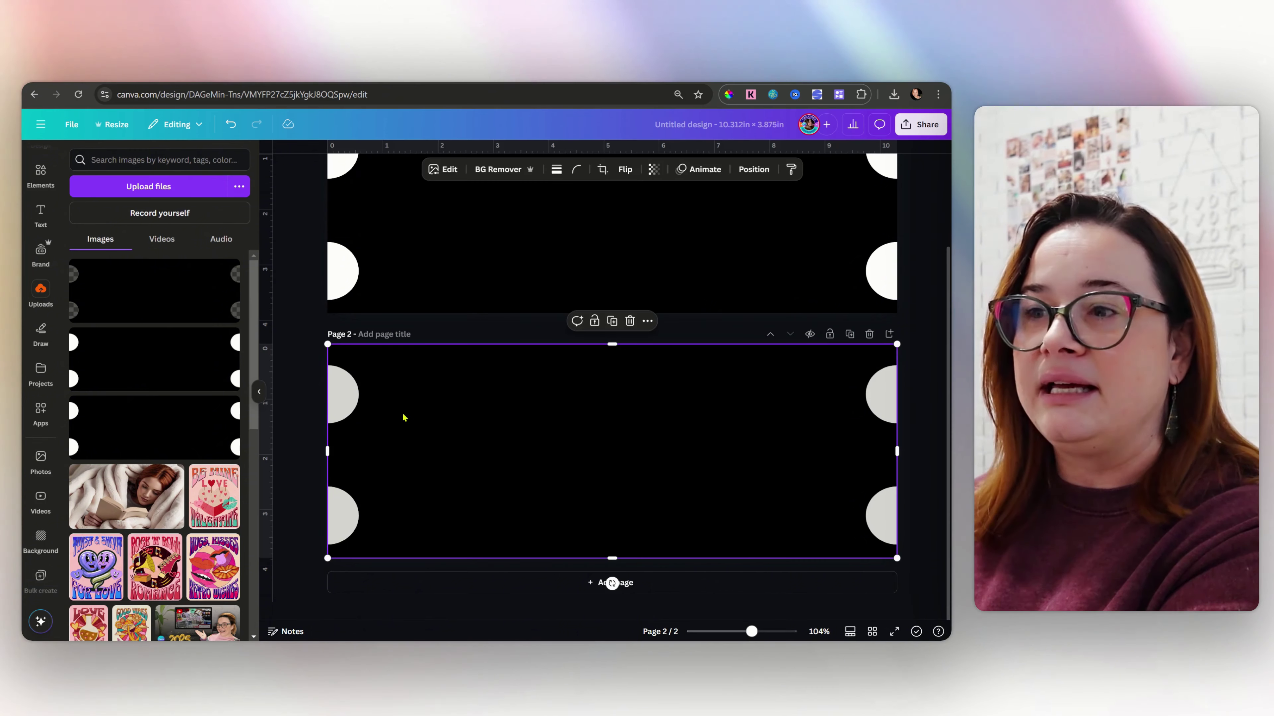
- Fill the landscape mockup frame on page 2 with the black, white and orange cat pattern graphic
{"action": "left_click", "coordinate": [41, 301]}
{"action": "left_click", "coordinate": [116, 213]}
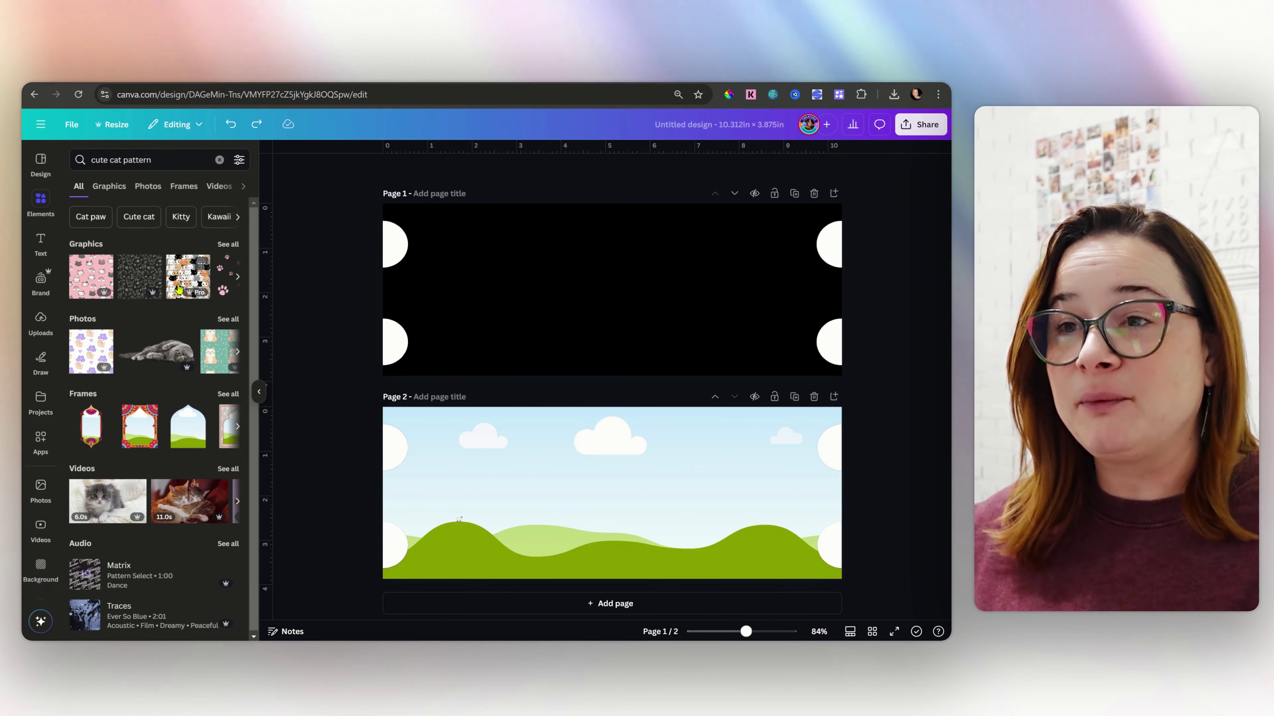
{"action": "left_click", "coordinate": [182, 293]}
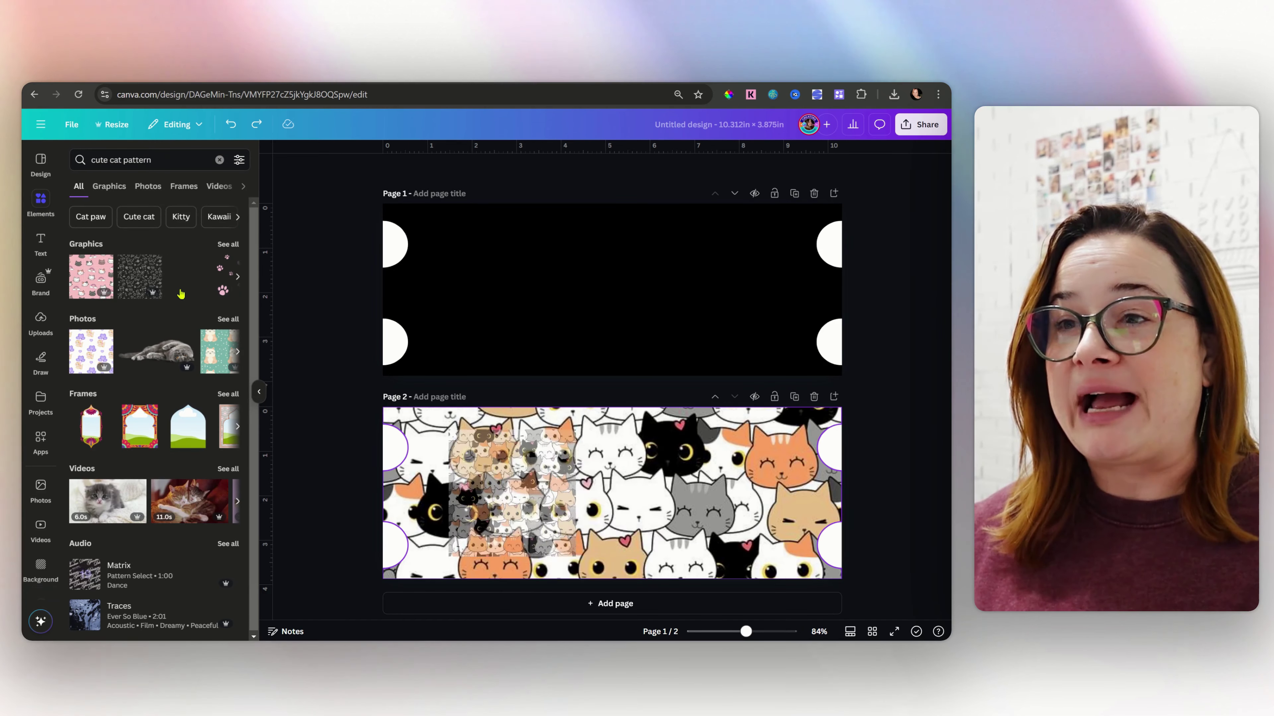